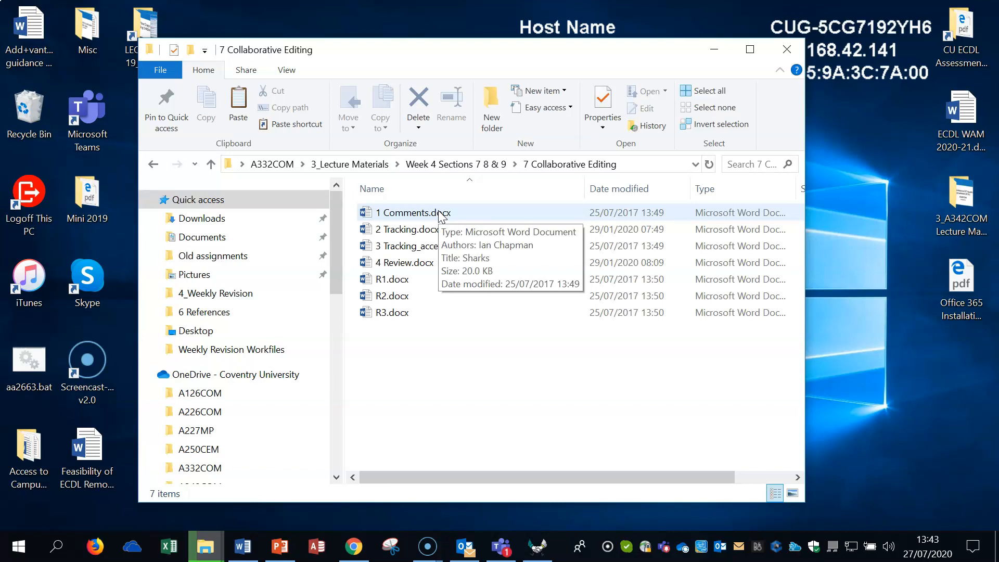
Open 1 Comments.docx and add the comment "huhuhuhuhh" to the highlighted word "Mediterranean" in the Introduction
click(440, 213)
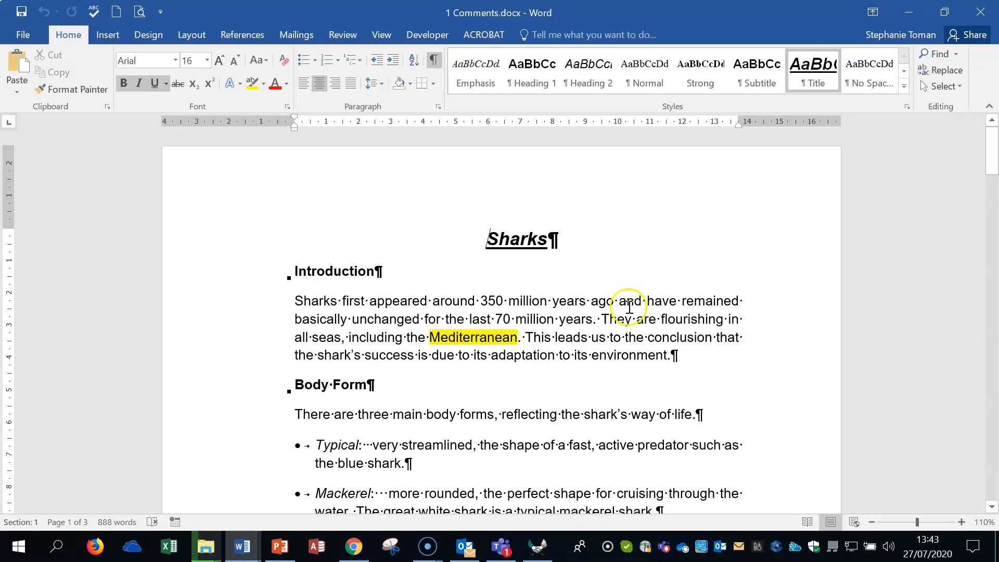
click(698, 299)
scroll(699, 298, down, 3)
double_click(489, 256)
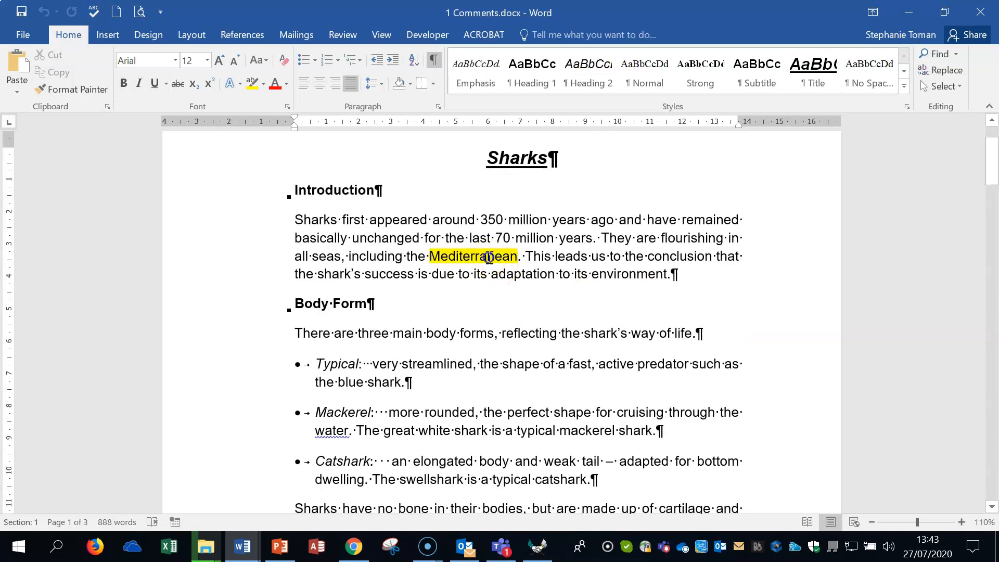
click(348, 34)
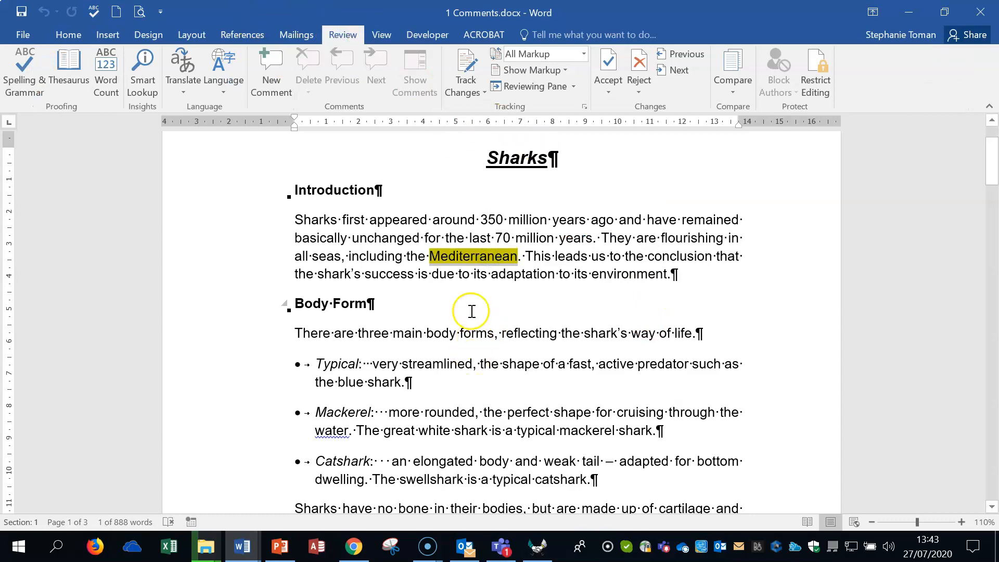
click(271, 70)
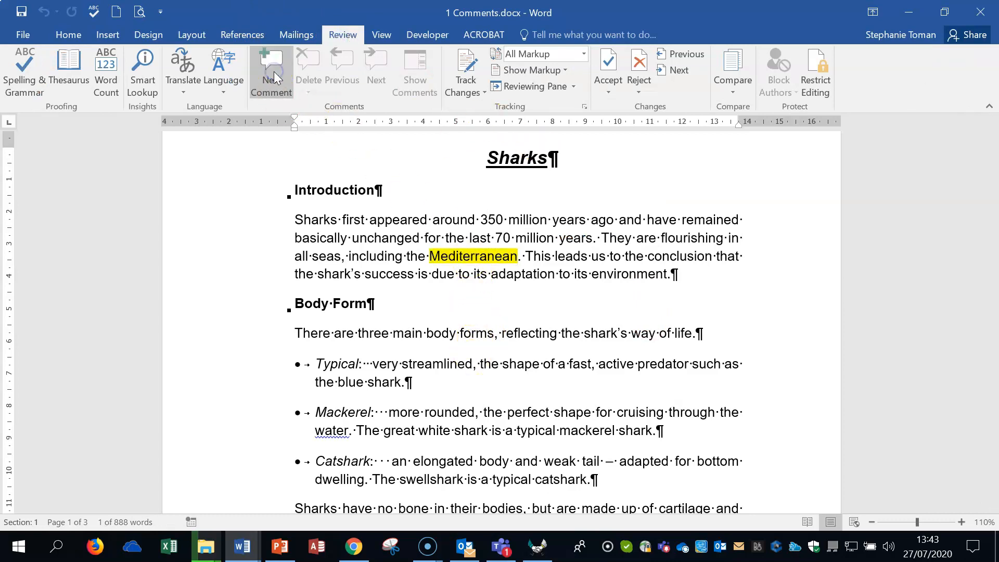
text(huhuhuhuhh)
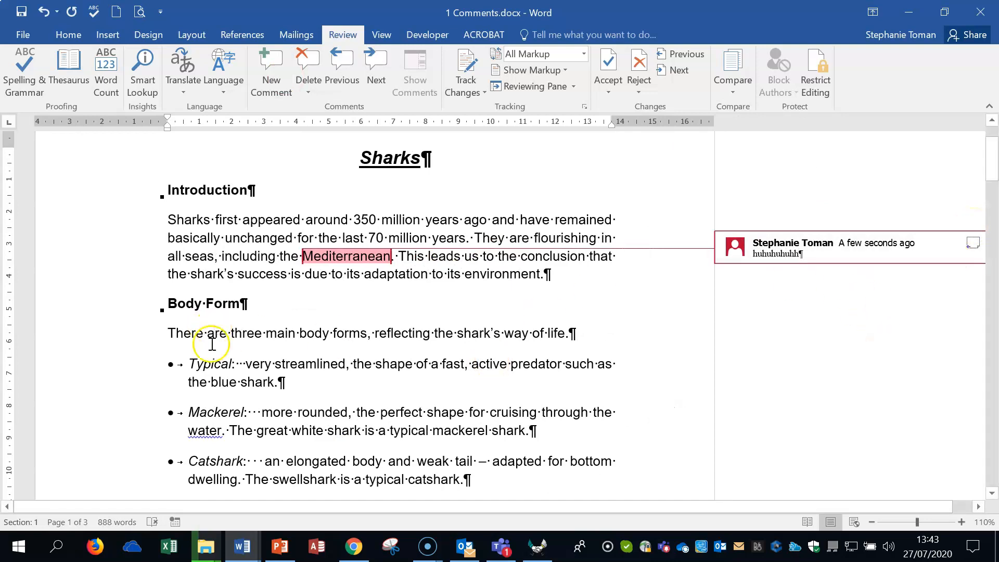
Add the comment "uhuhuhuh" to the word "Typical" in the first bullet under Body Form
double_click(214, 366)
right_click(218, 368)
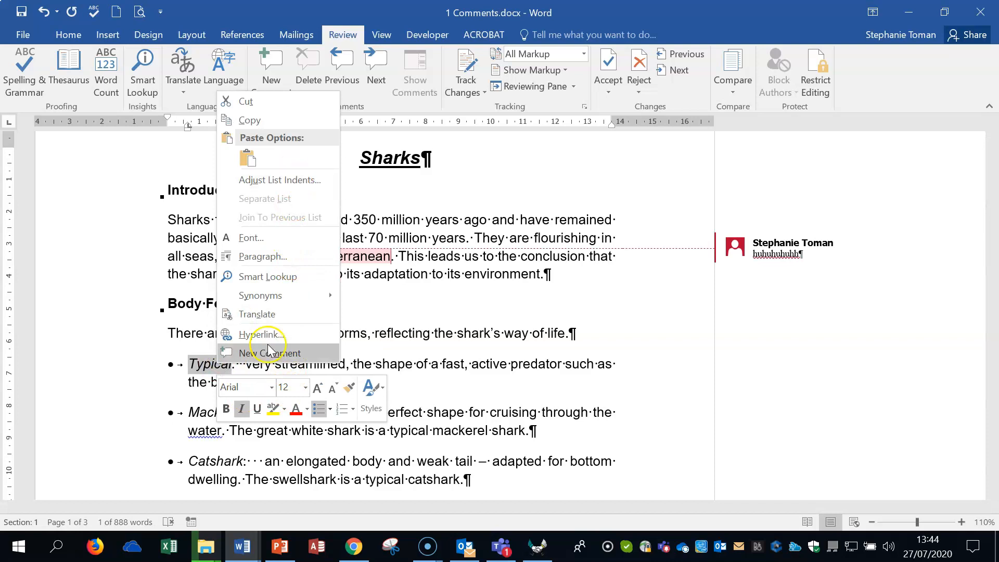
click(268, 353)
text(uhuhn)
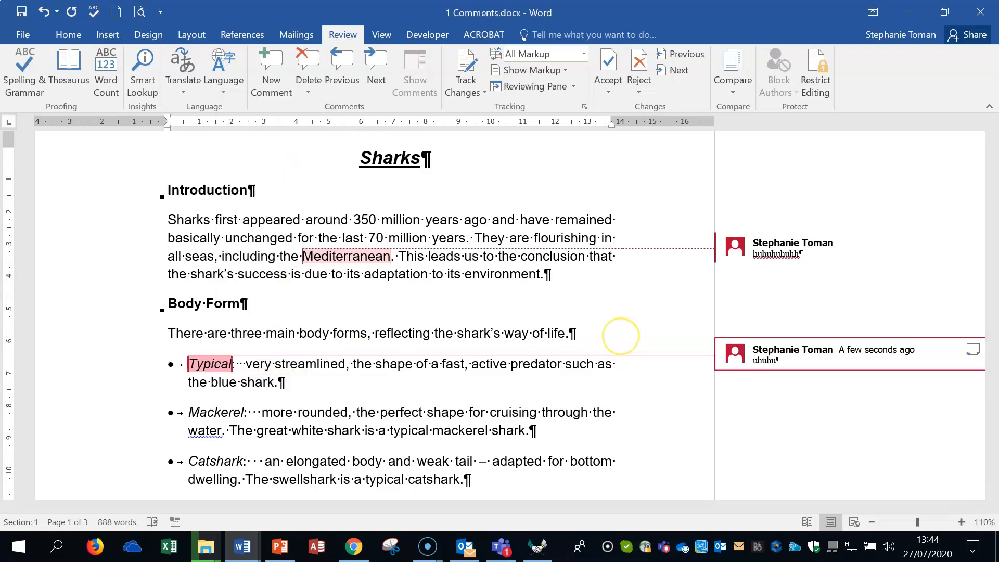
Edit the comment on "Mediterranean" by adding "ijijijij" after its existing text
click(775, 251)
right_click(779, 249)
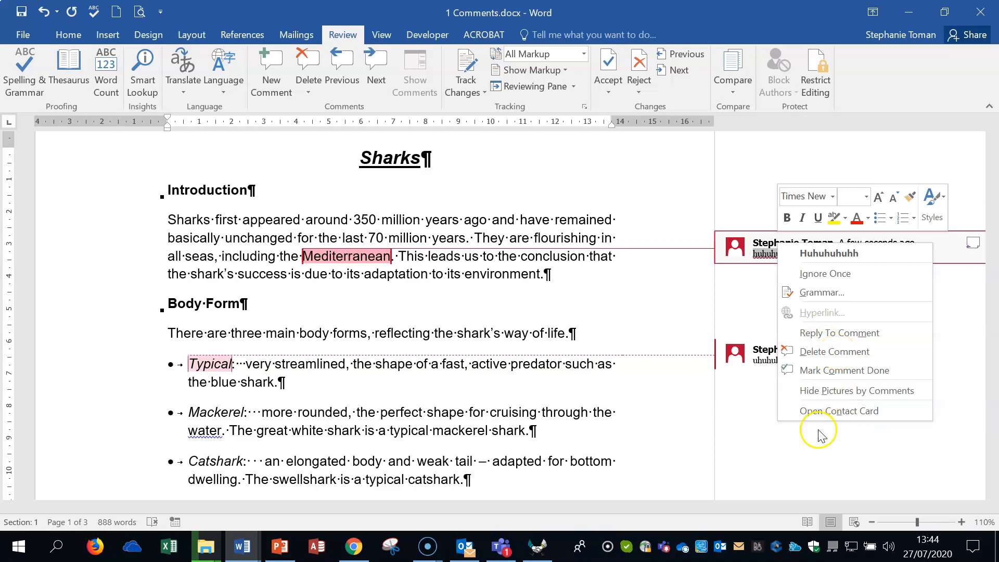
click(765, 362)
right_click(806, 358)
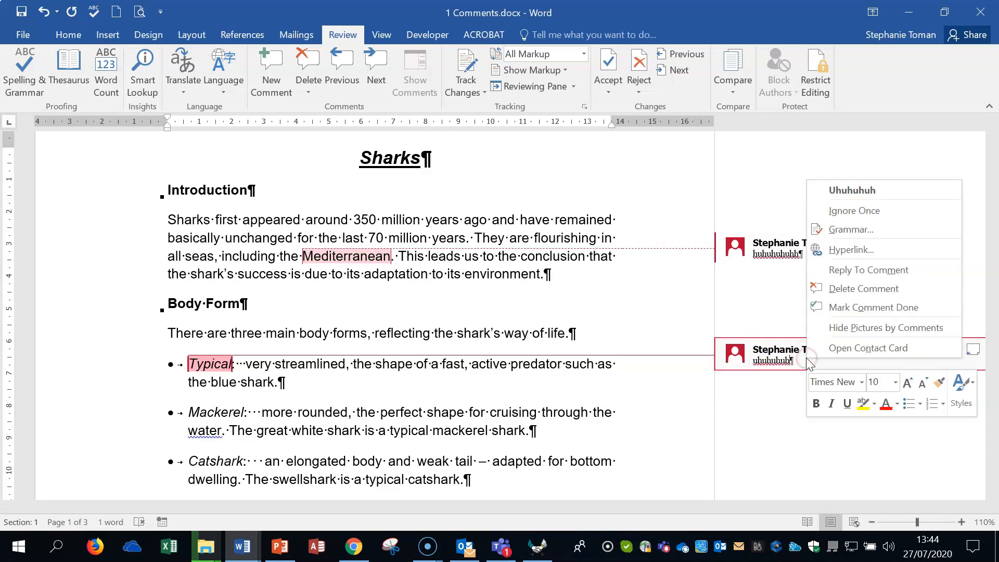
click(757, 251)
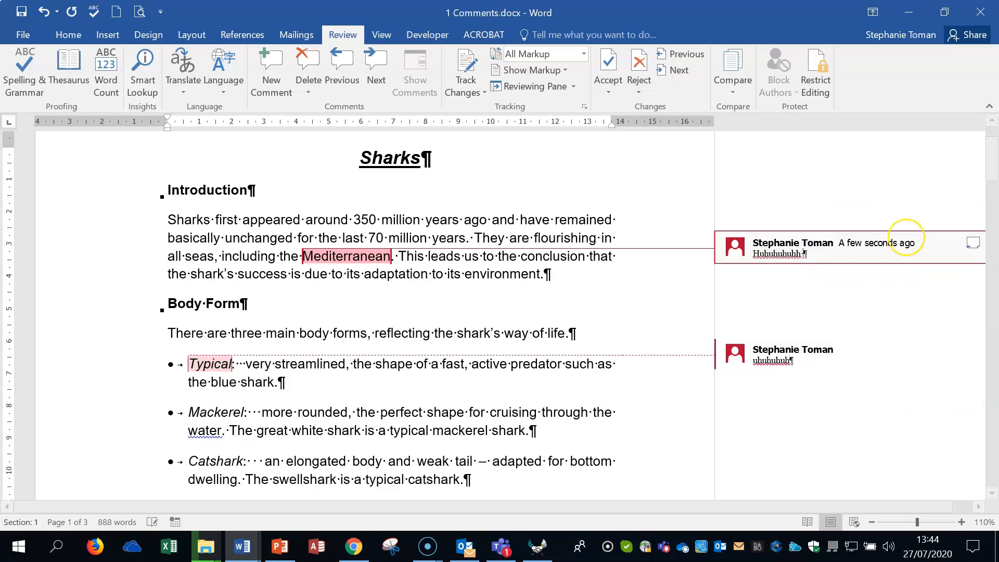
Examine the available ways to delete the comment on "Typical" without deleting it
click(822, 364)
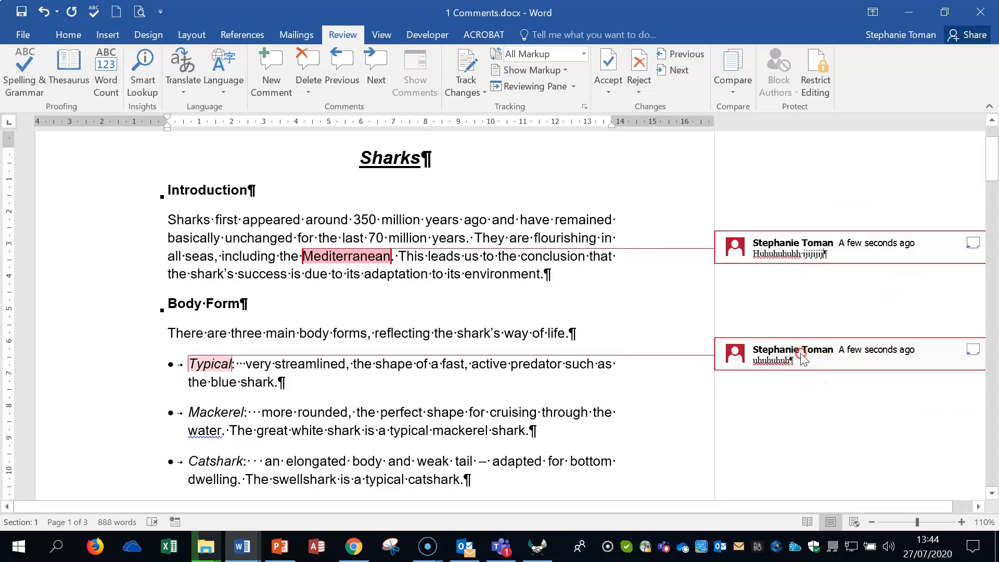
right_click(804, 359)
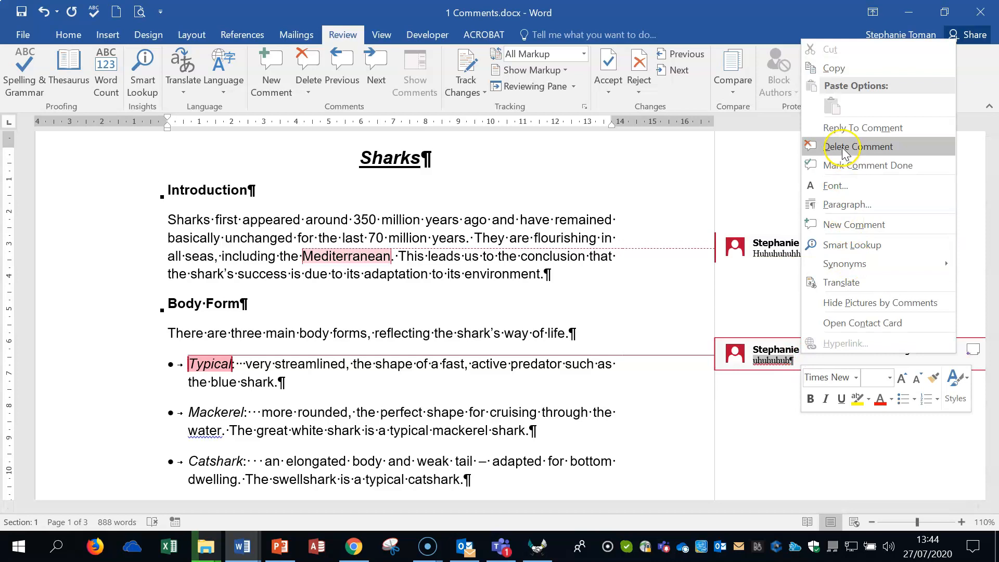
click(306, 86)
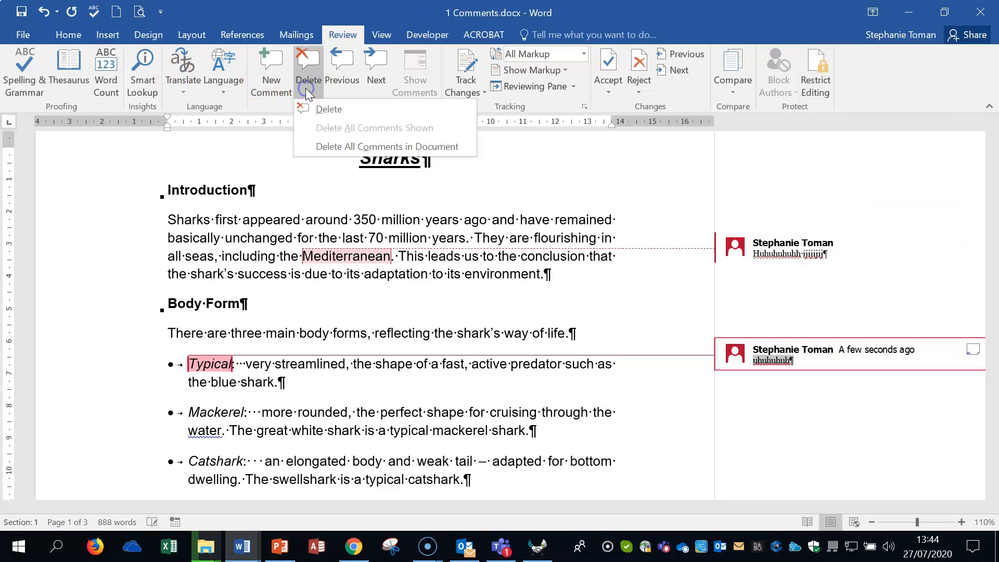
click(874, 408)
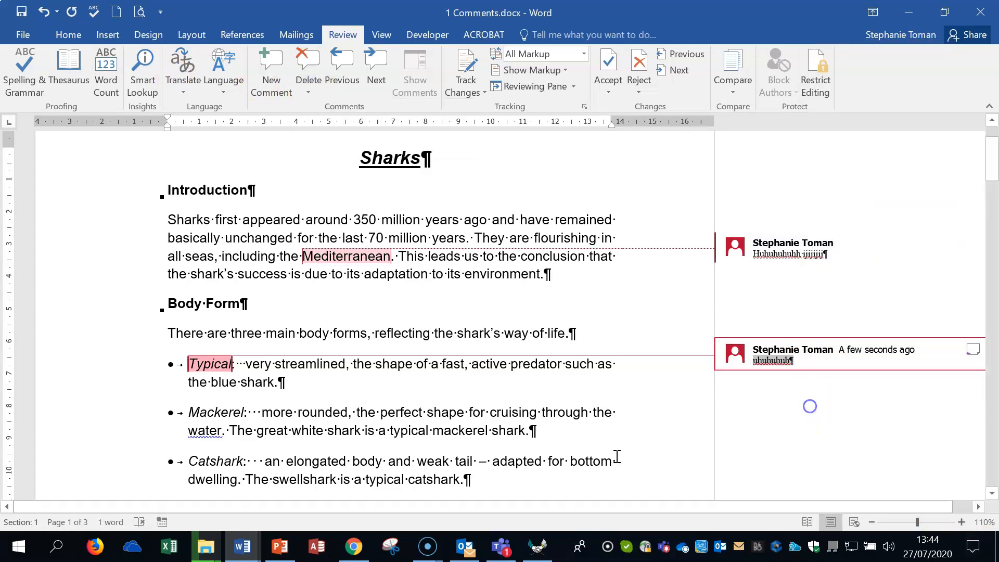
Add the comment "jiji" to the word "bottom" in the Catshark bullet
double_click(578, 462)
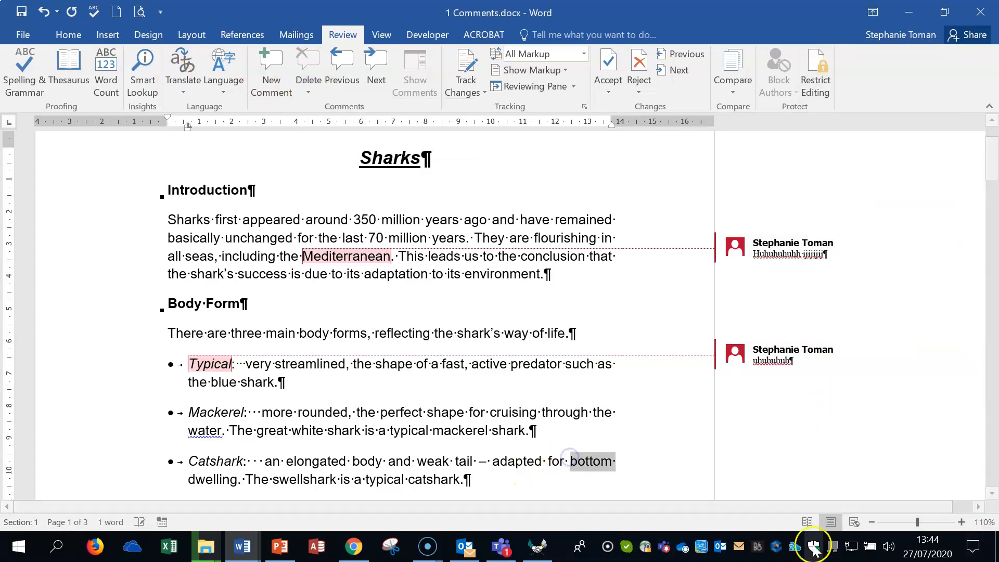
click(271, 78)
text(jjjj)
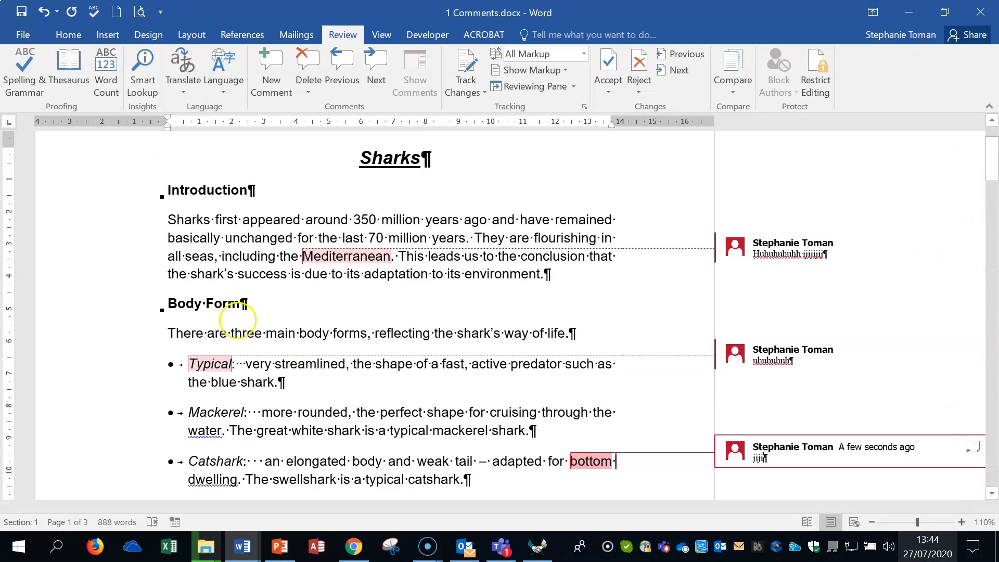
Delete all comments in the document and undo that deletion
click(773, 256)
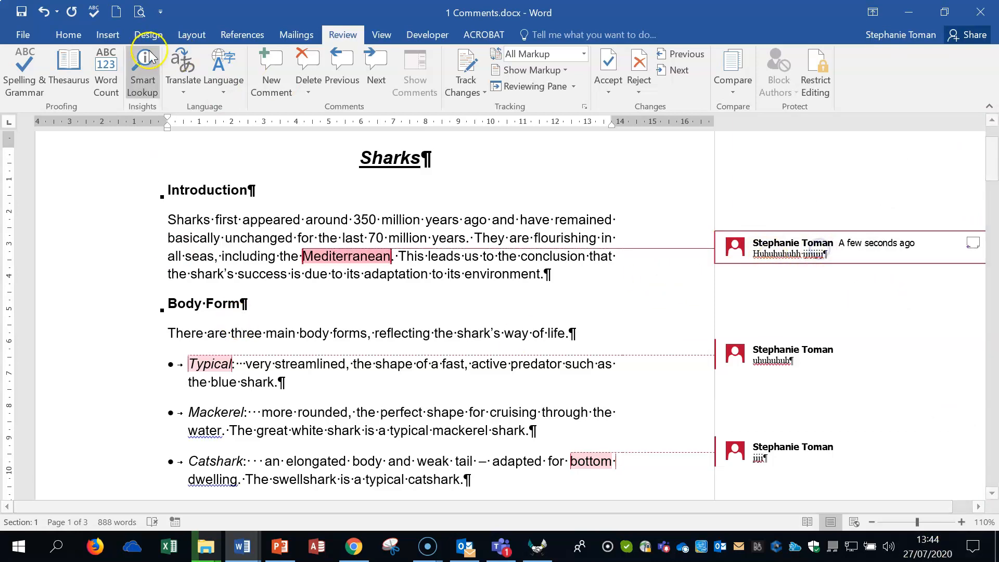
click(308, 86)
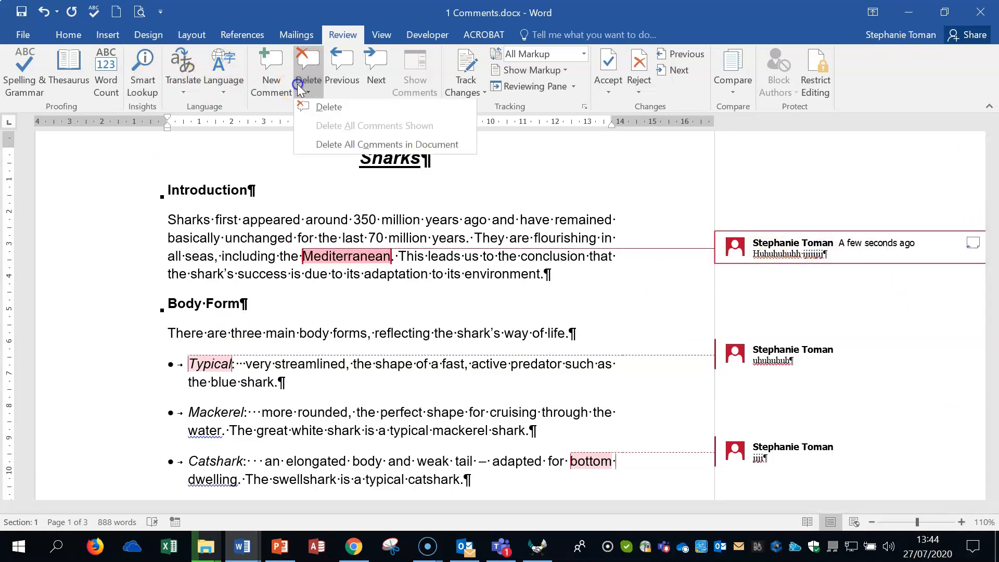
click(333, 147)
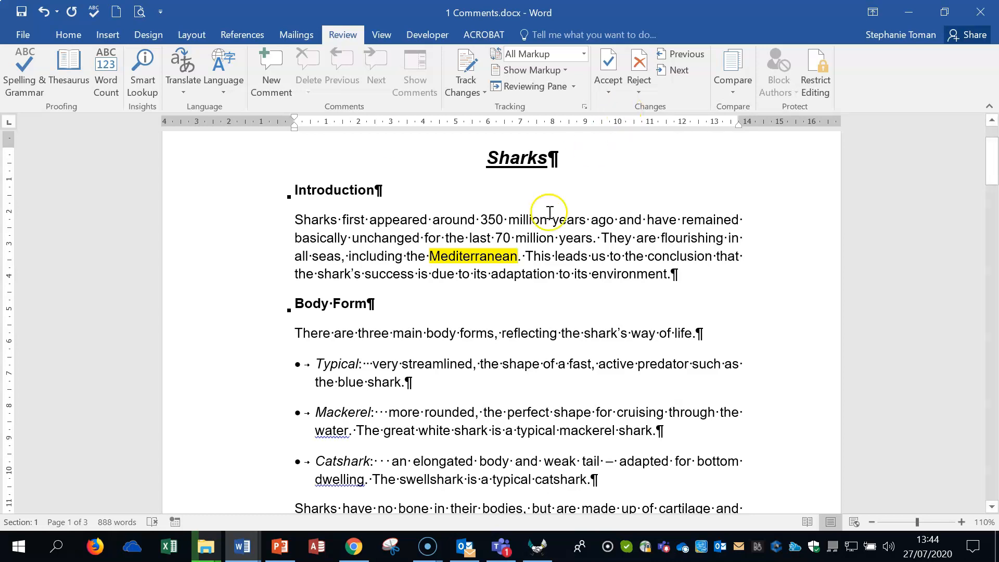
click(44, 11)
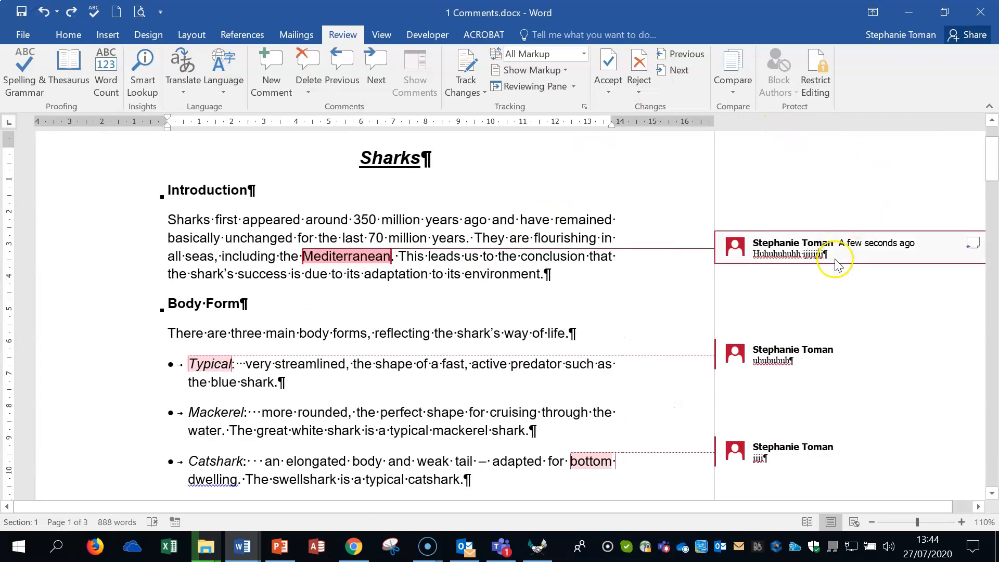
Close 1 Comments.docx without saving its changes and minimise the Advanced Word Processing Weekly document
right_click(375, 257)
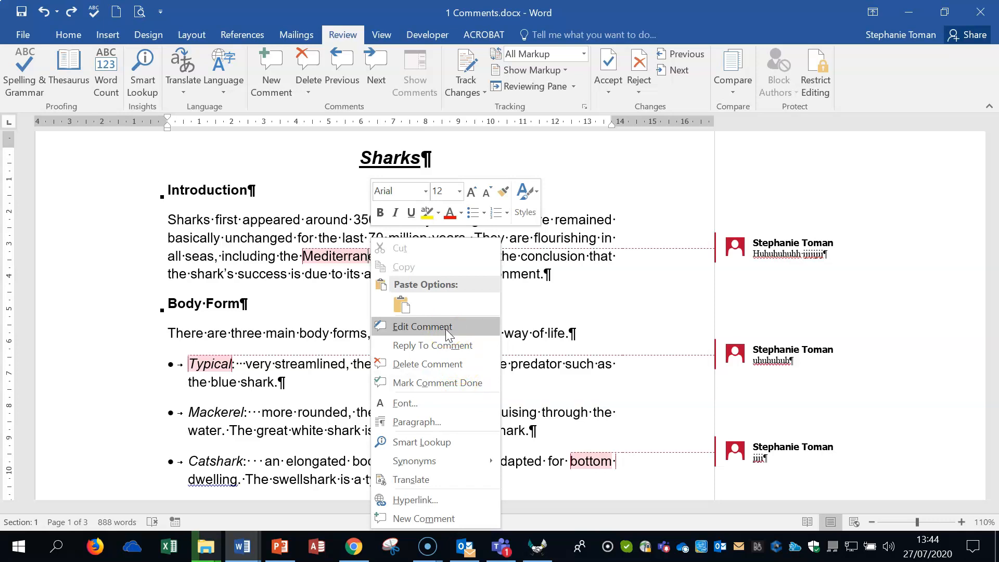
click(980, 12)
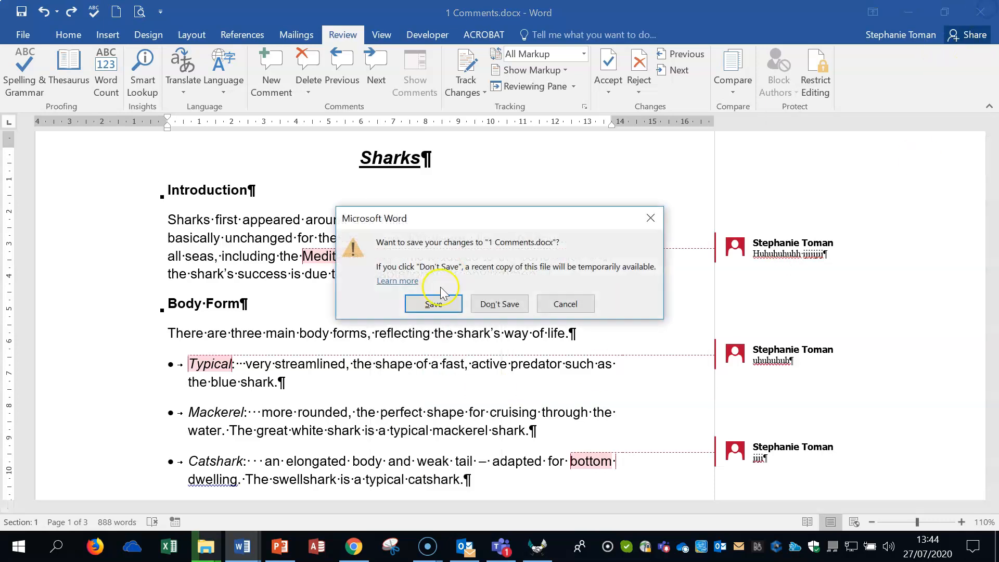
click(476, 304)
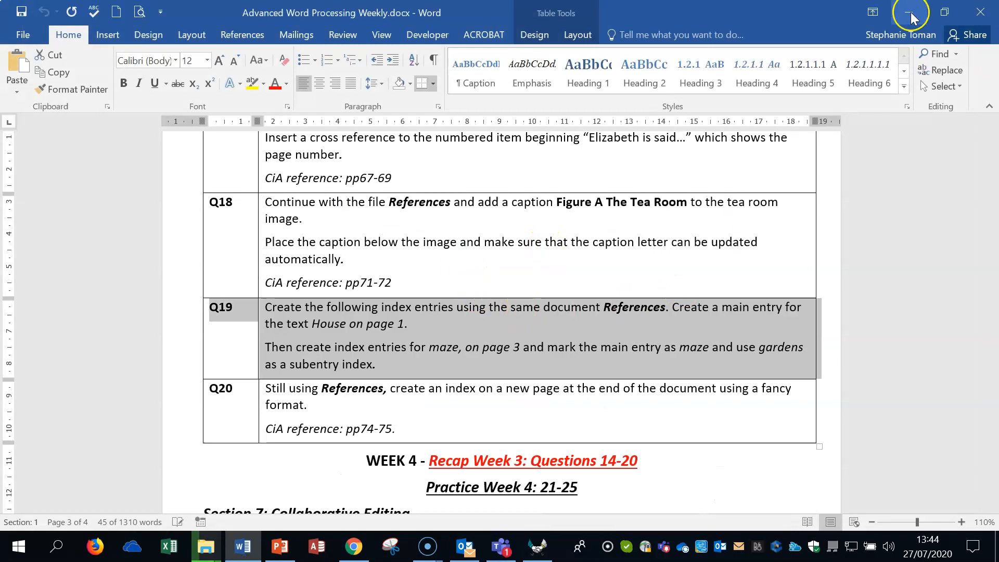
click(908, 10)
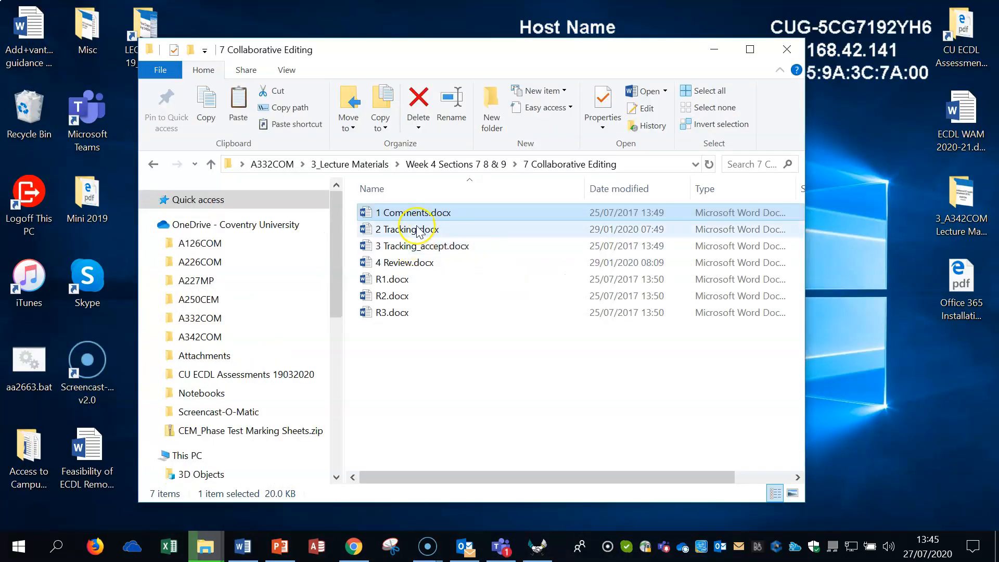
Open 2 Tracking.docx and turn on Track Changes
double_click(415, 229)
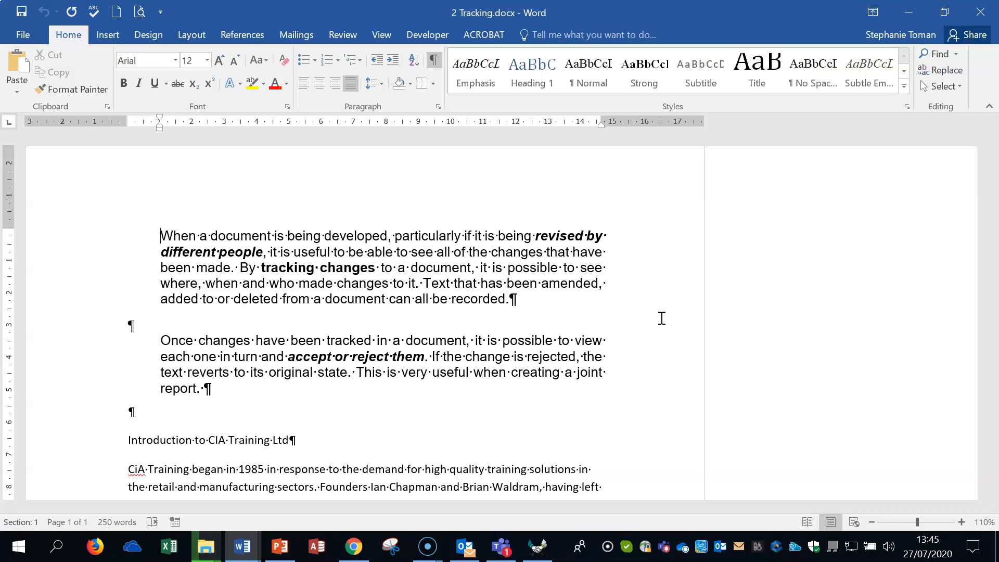
click(350, 32)
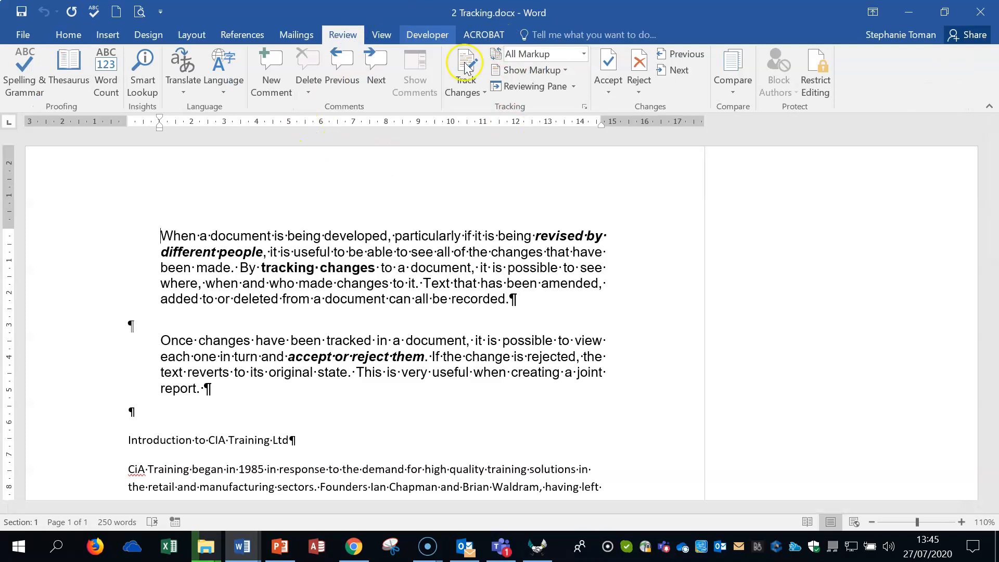
click(466, 86)
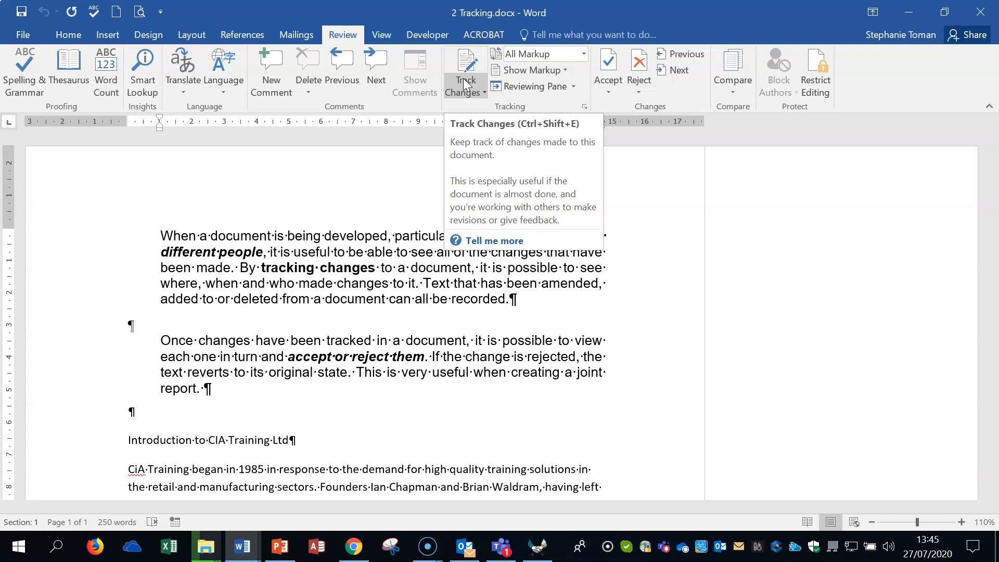
click(466, 75)
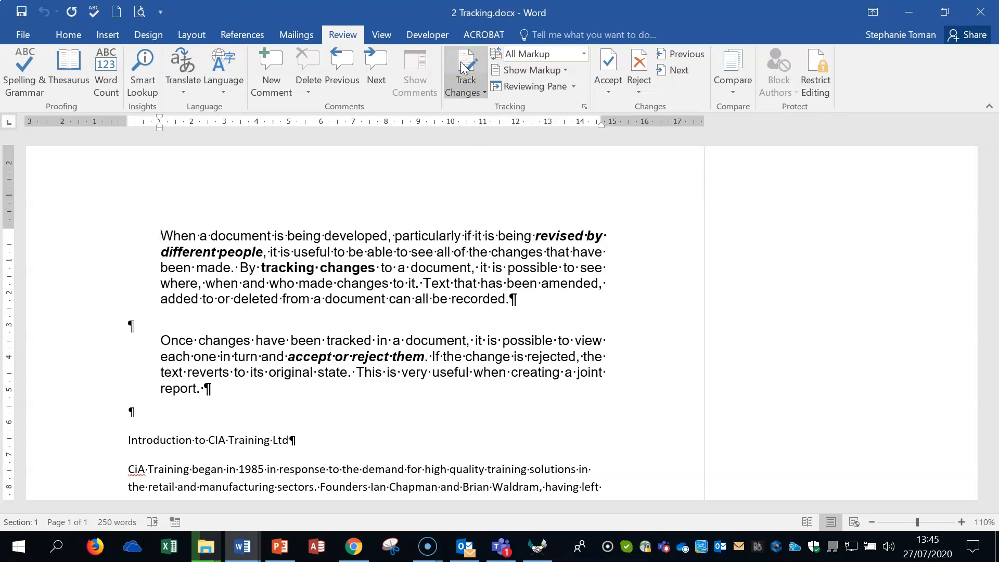
Delete the word "possible" from the first paragraph as a tracked change
double_click(532, 268)
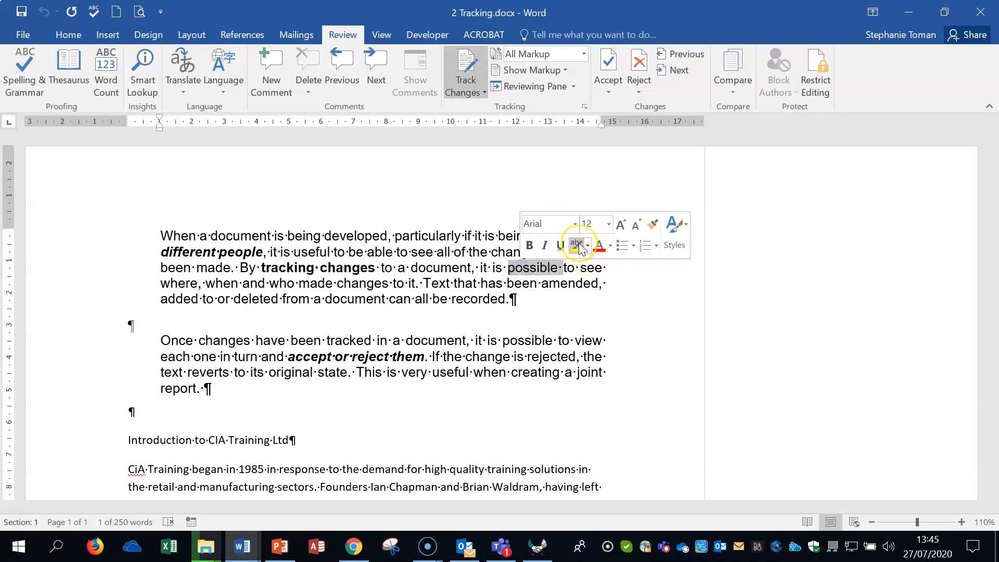
key(Delete)
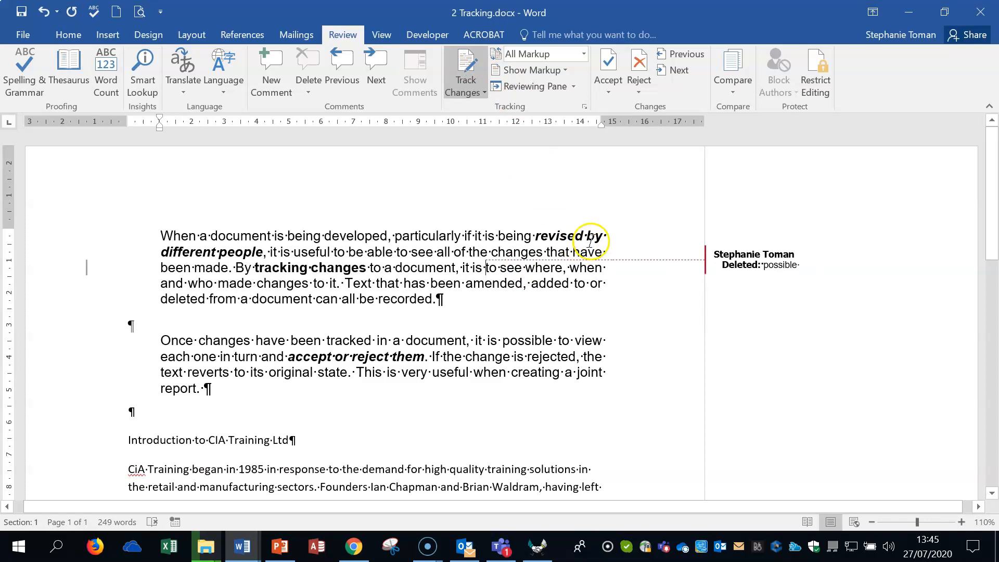
click(762, 276)
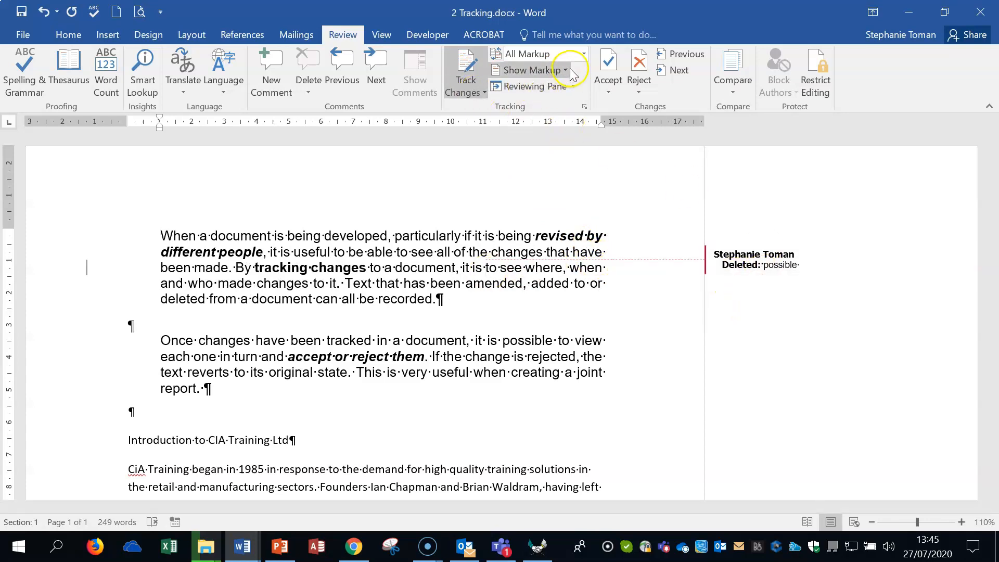
Set the markup to show all revisions inline and check the details of the deleted word "possible"
click(573, 87)
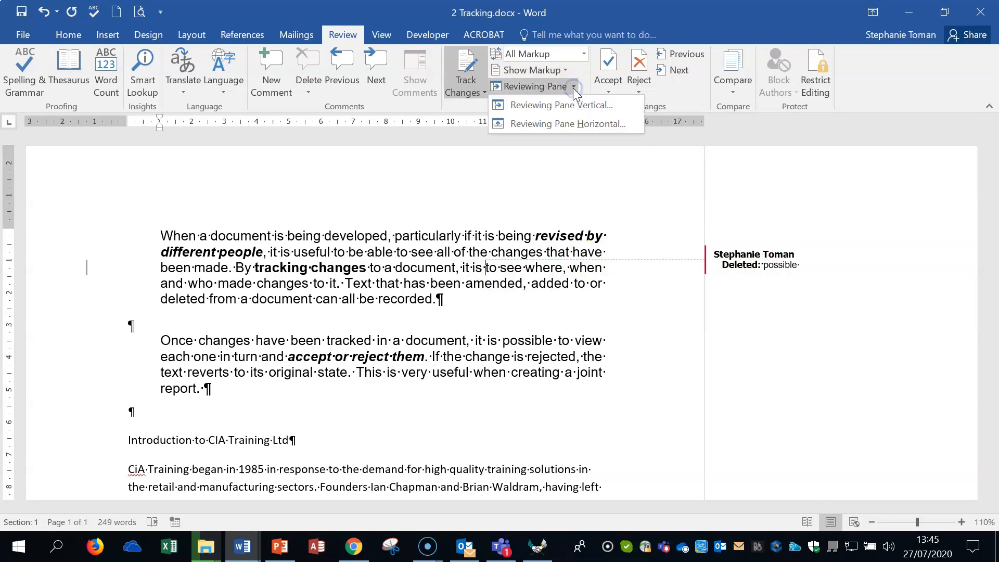
click(532, 70)
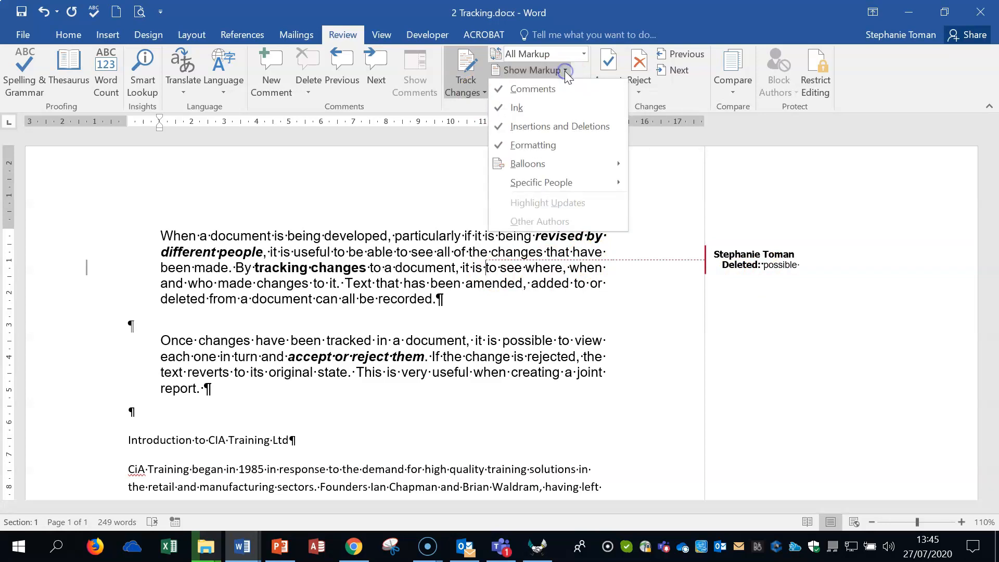
mouse_move(582, 164)
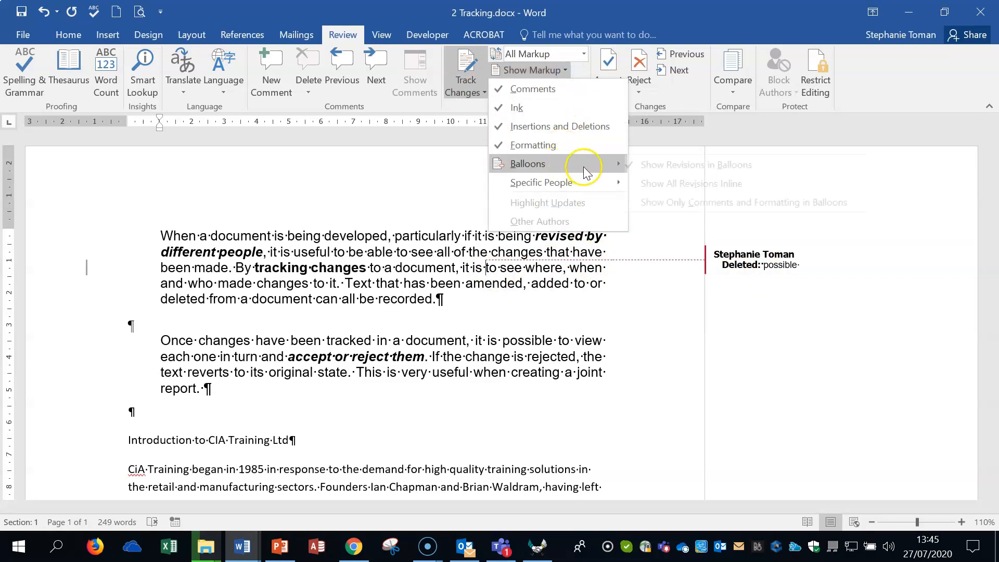
click(673, 183)
click(671, 276)
mouse_move(672, 278)
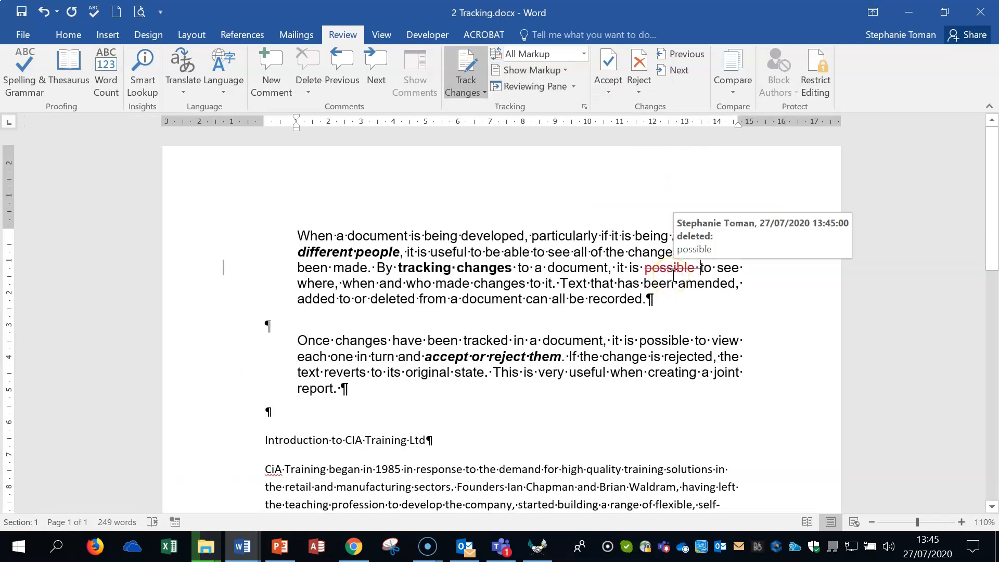
Look over the Show Markup options and reviewer list, view the document as Original, and return the display to All Markup
click(559, 71)
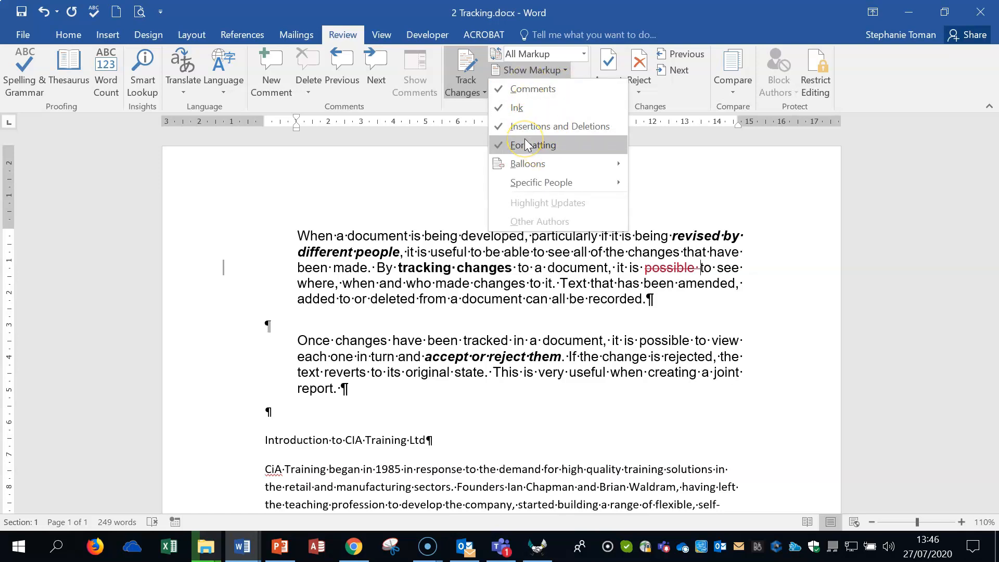
mouse_move(560, 187)
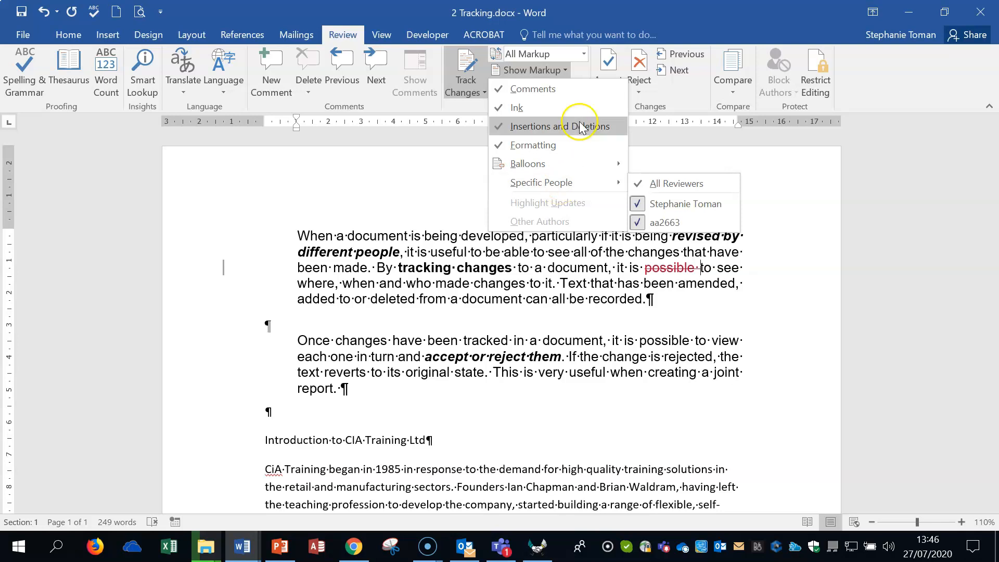
click(584, 54)
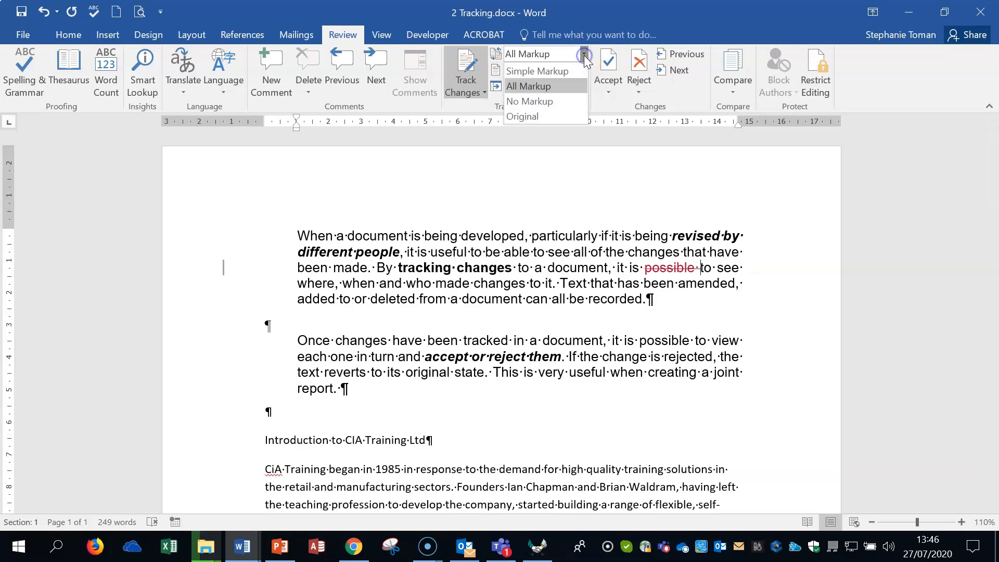
click(546, 123)
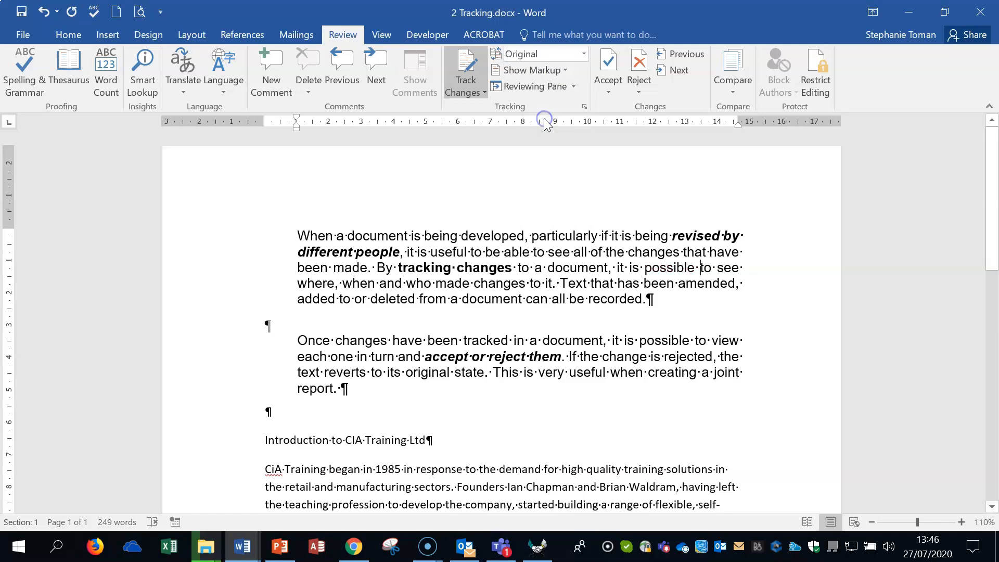
click(584, 54)
click(536, 87)
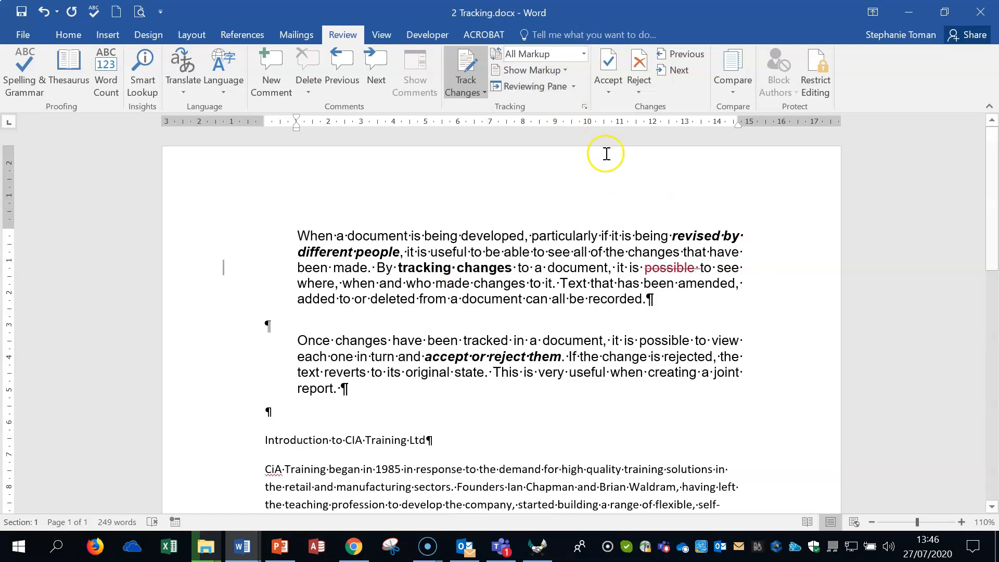
Delete the second paragraph, beginning "Once changes have been tracked", as a tracked change
drag(296, 342, 375, 396)
key(Delete)
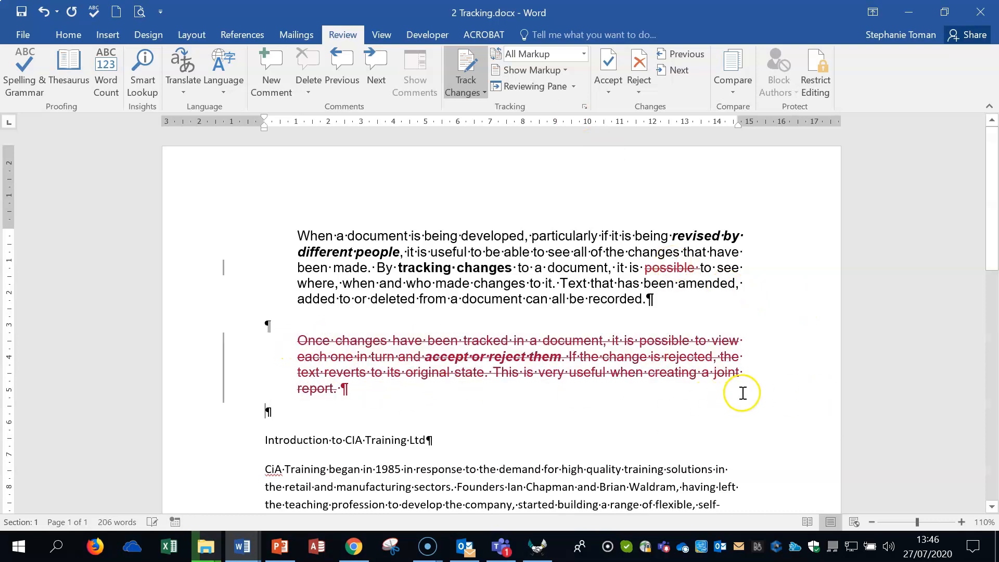
Replace "company" with "organising" in the paragraph beginning "CiA Training began in 1985" and remove the full stop after "client base", with tracking on
scroll(728, 398, down, 5)
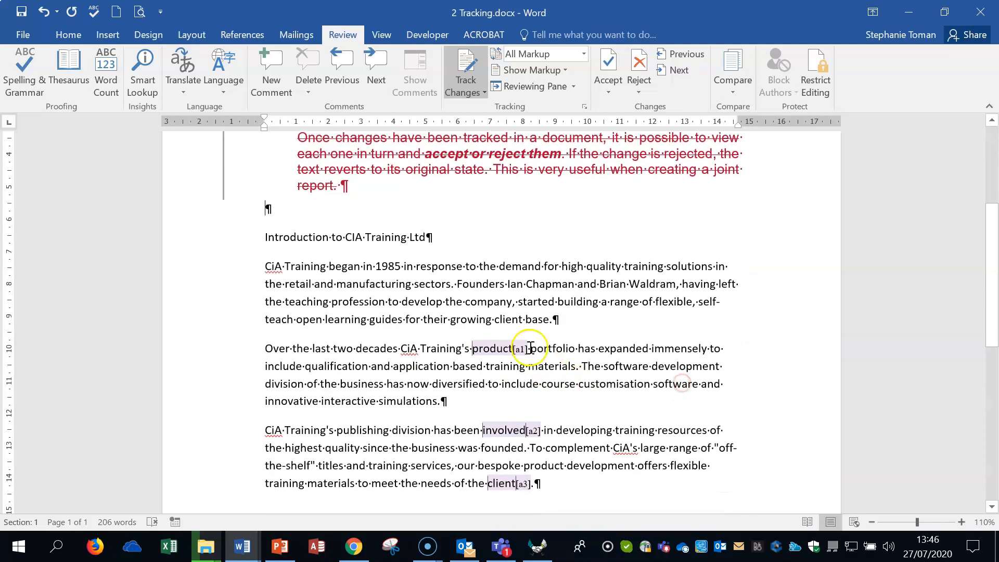
double_click(493, 305)
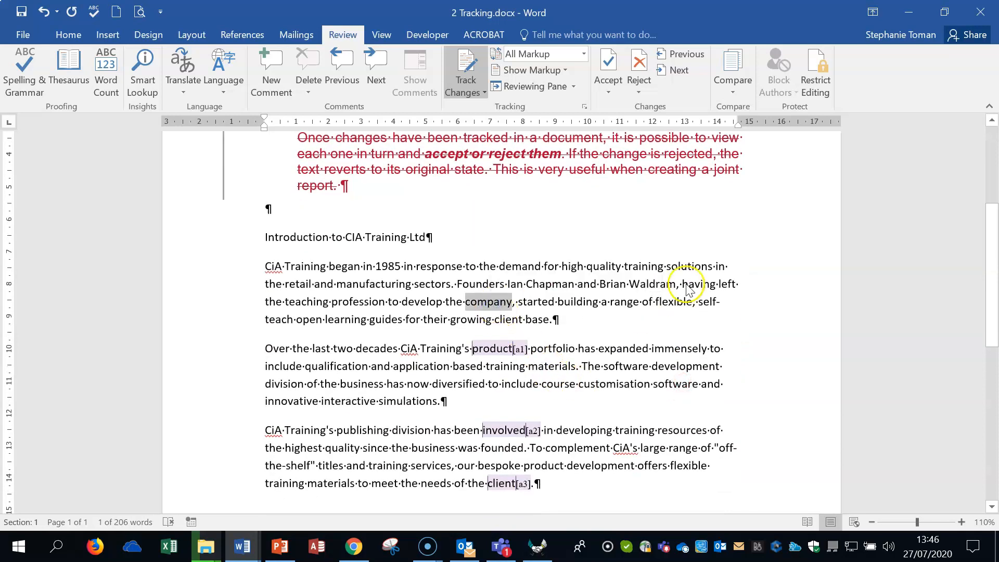
text(organising)
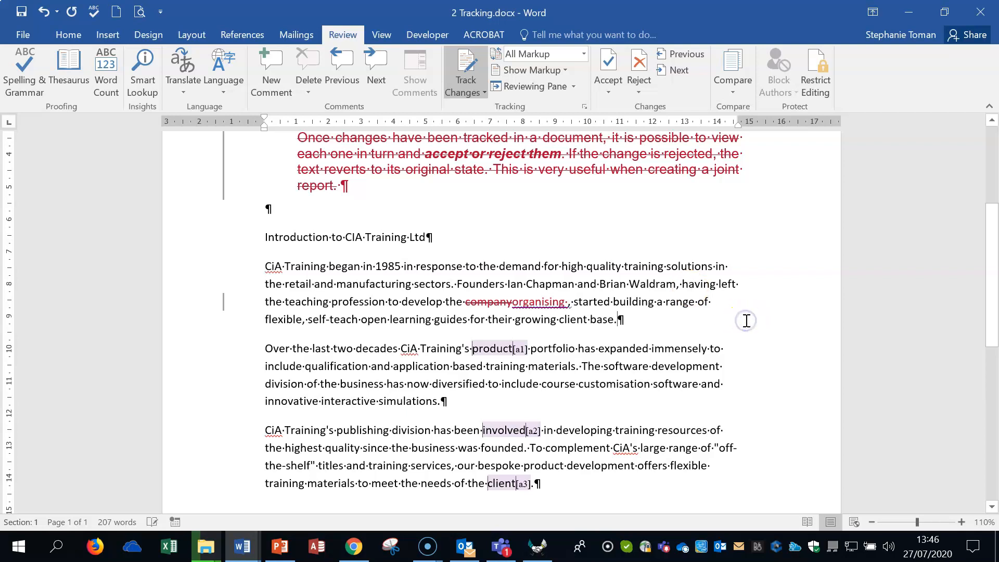
click(568, 301)
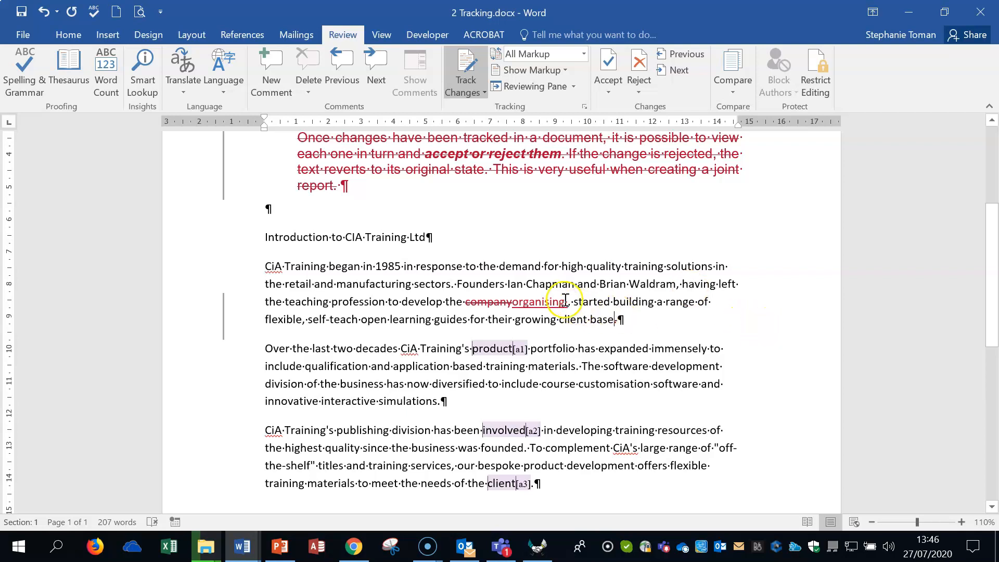
scroll(651, 278, down, 1)
key(BackSpace)
click(761, 300)
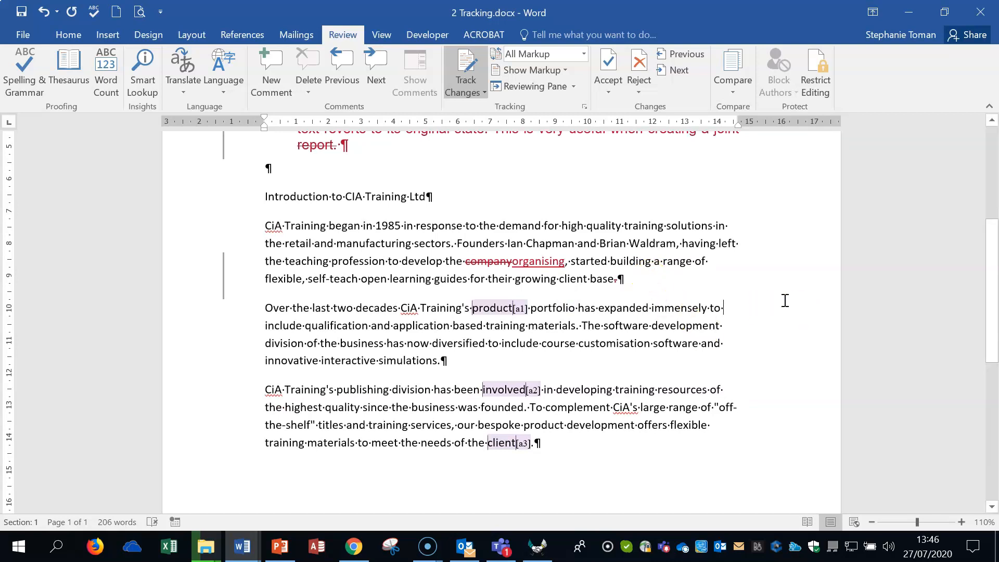
Delete the heading "Introduction to CIA Training Ltd" as a tracked change and turn off Track Changes
scroll(785, 300, up, 2)
scroll(754, 323, up, 4)
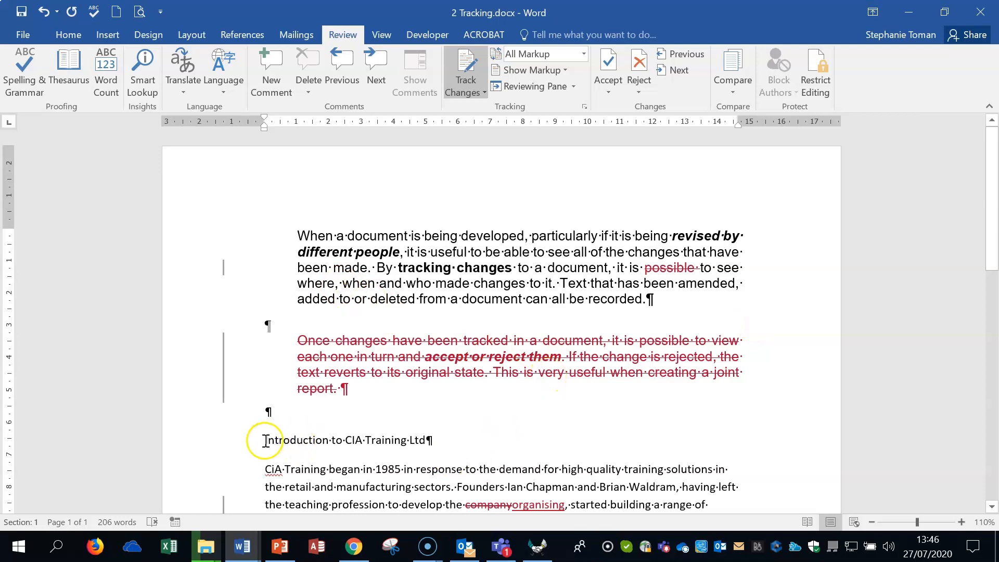
click(466, 65)
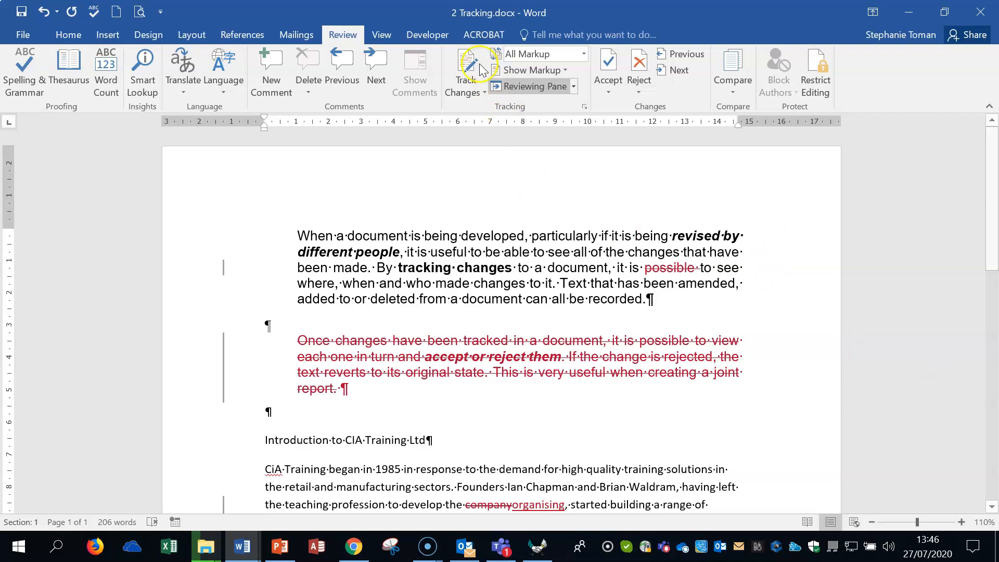
click(460, 64)
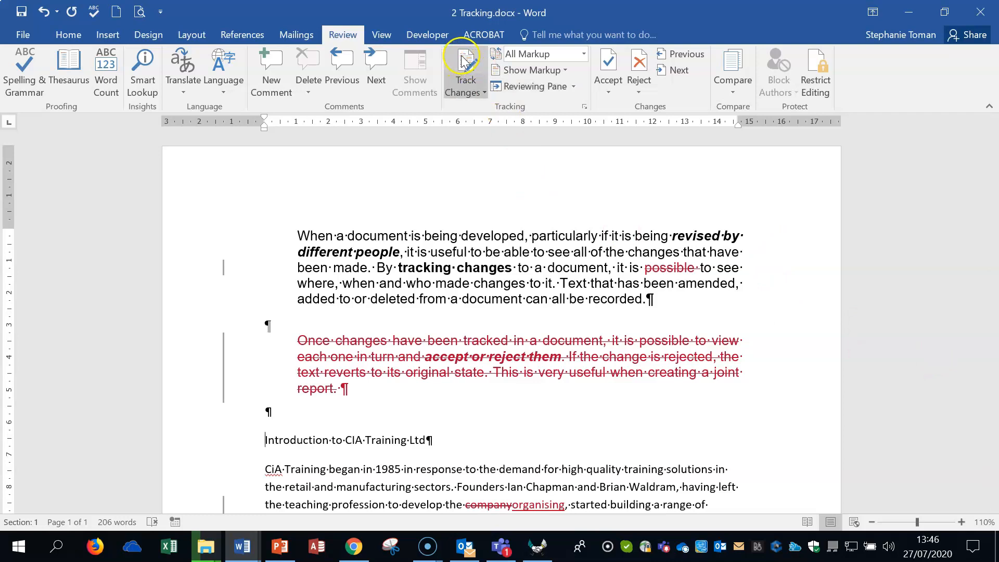
drag(263, 440, 455, 441)
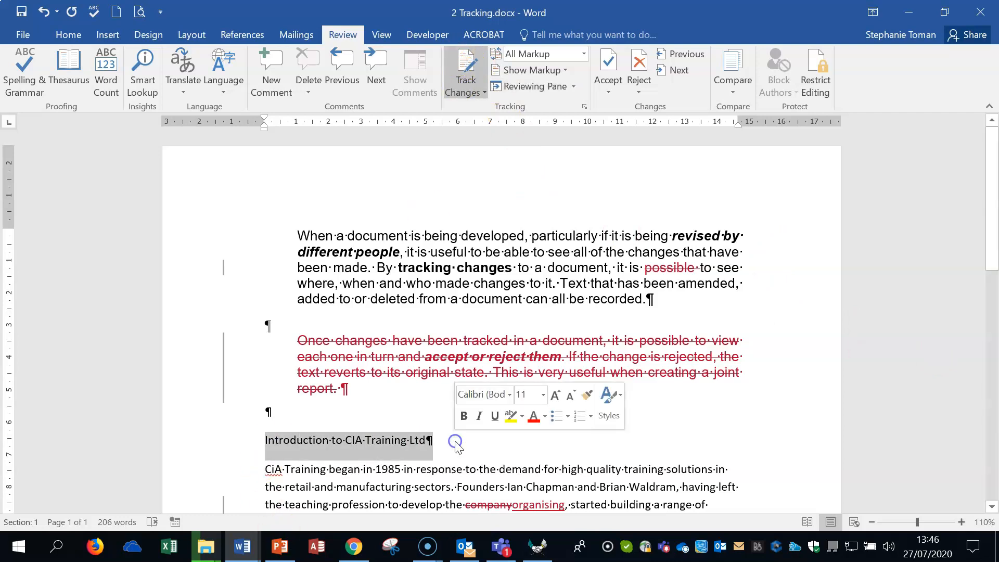
key(Delete)
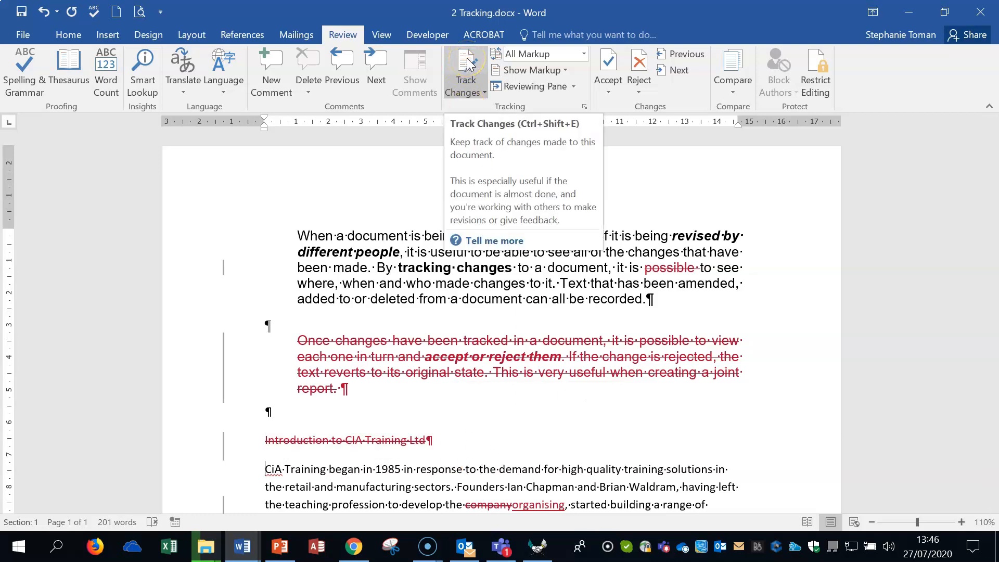
click(468, 63)
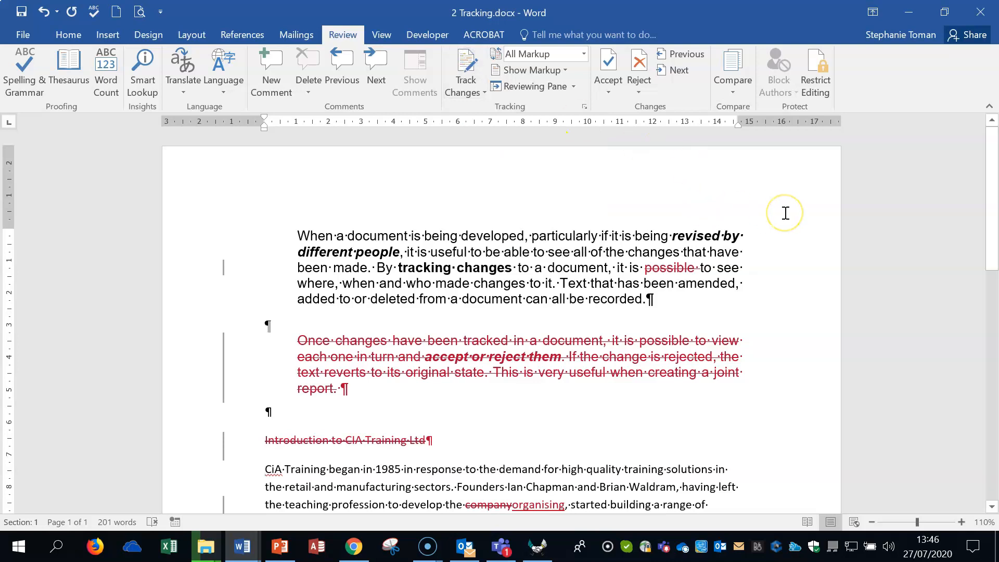
Accept the tracked deletion of the second paragraph and reject the deletion of the heading "Introduction to CIA Training Ltd"
click(816, 354)
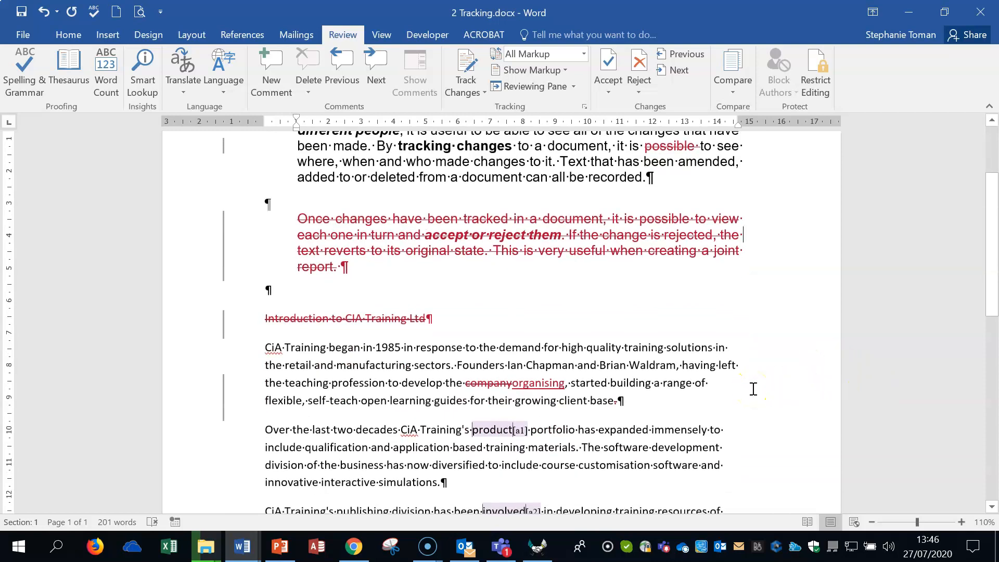
scroll(753, 389, up, 4)
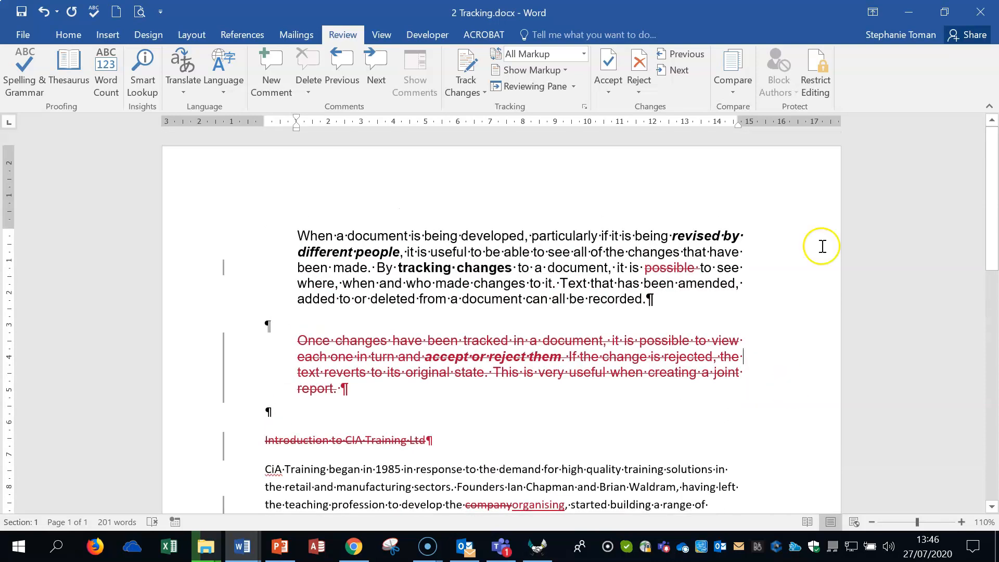
click(609, 92)
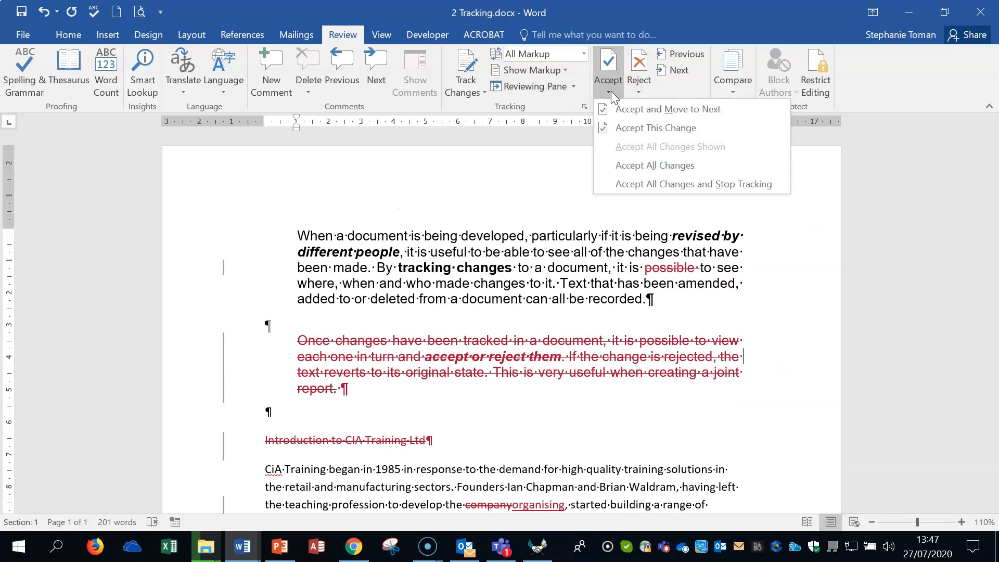
click(635, 110)
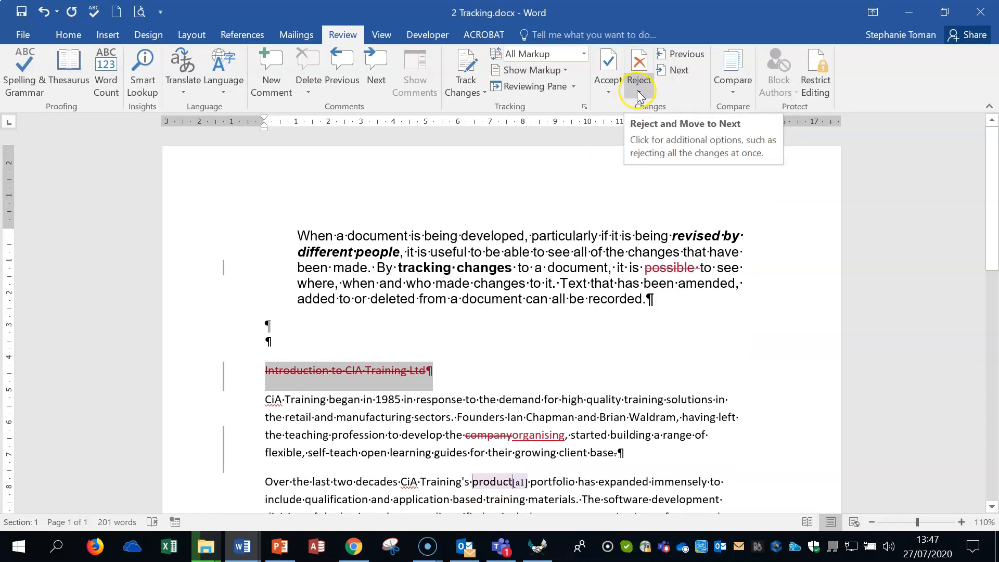
click(639, 93)
click(658, 108)
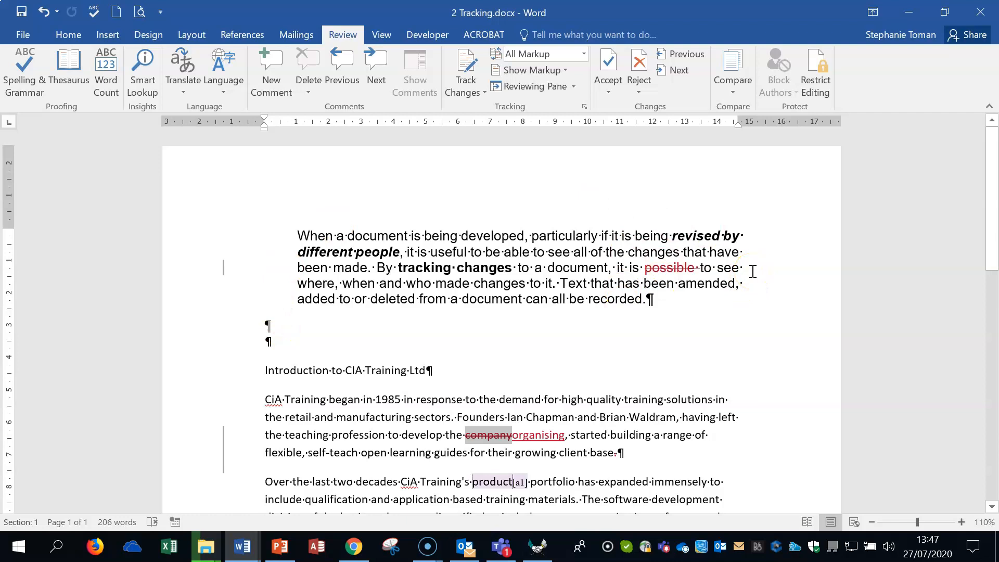
Close 2 Tracking.docx without saving its changes and close Advanced Word Processing Weekly.docx
click(978, 14)
click(499, 304)
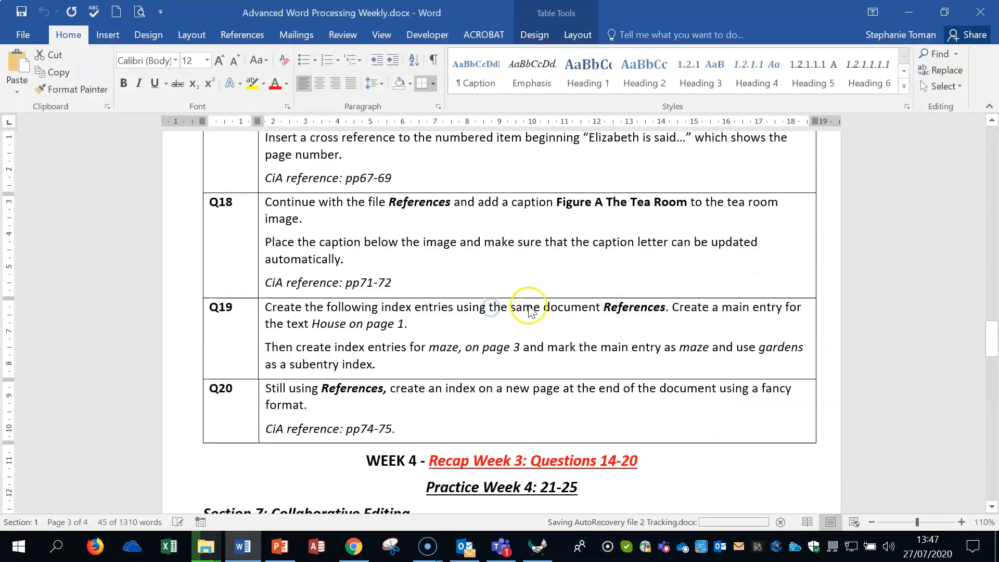
click(978, 12)
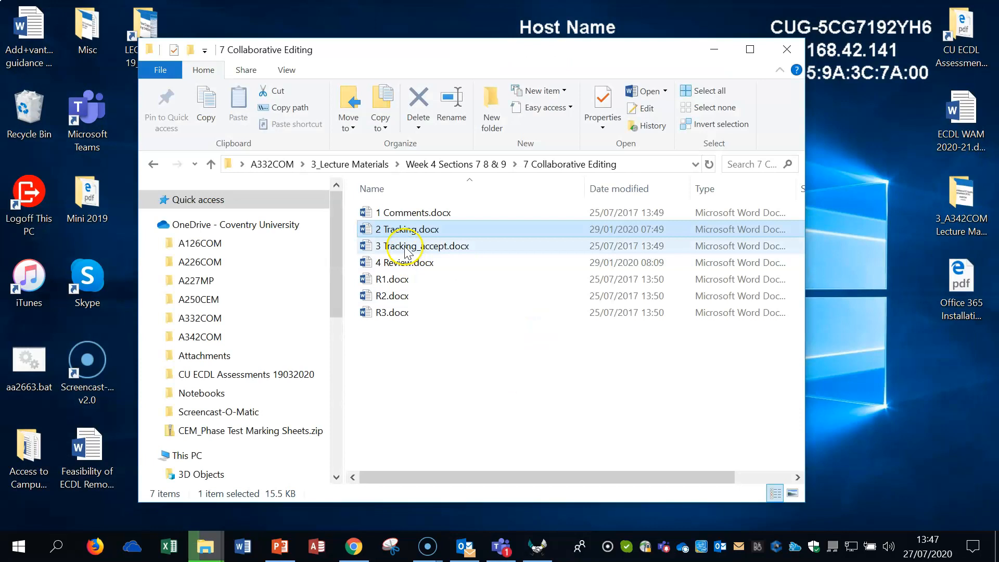
Open 3 Tracking_accept.docx and use Accept and Move to Next to advance to the comment on "involved"
double_click(406, 247)
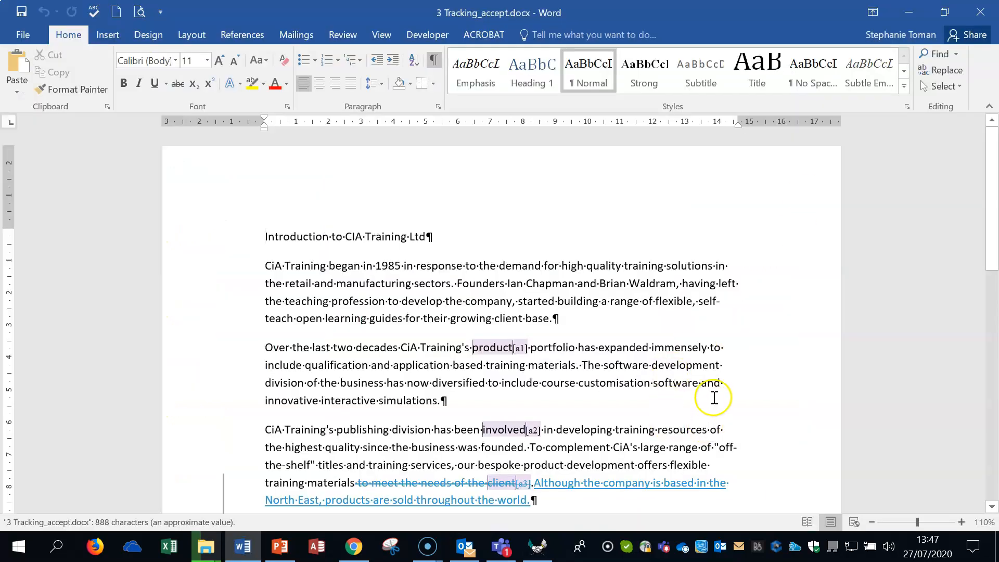
scroll(721, 406, down, 2)
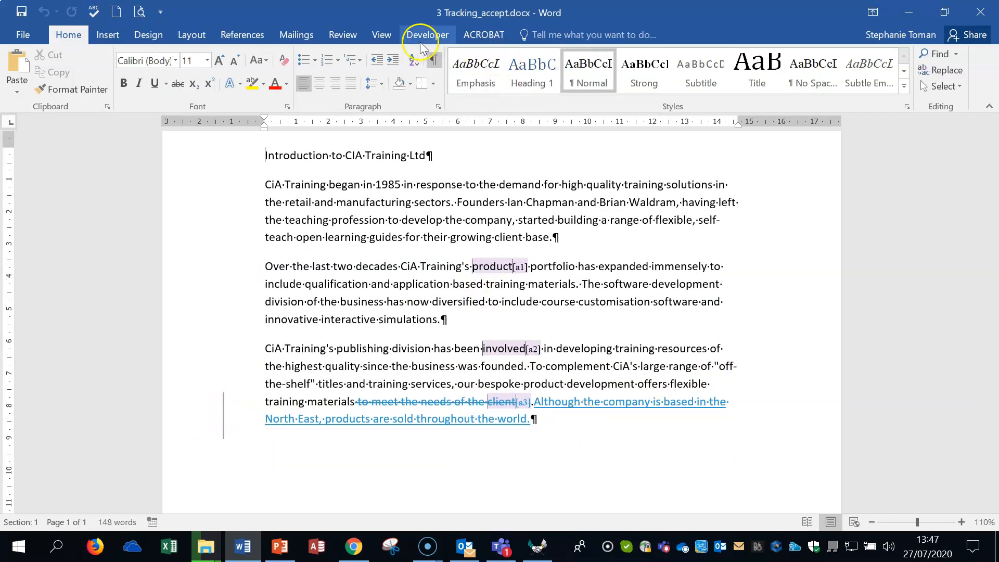
click(341, 36)
click(608, 88)
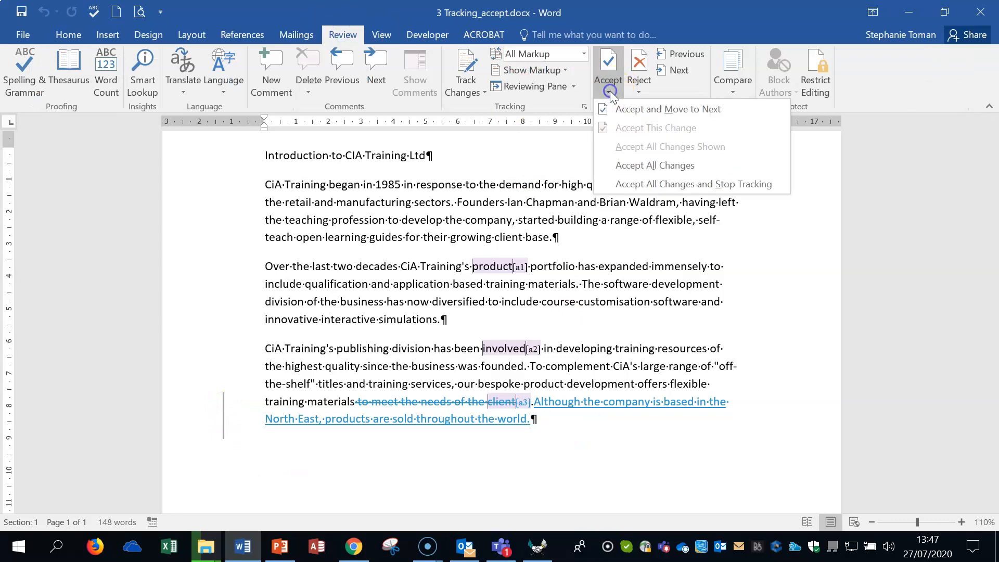
click(644, 109)
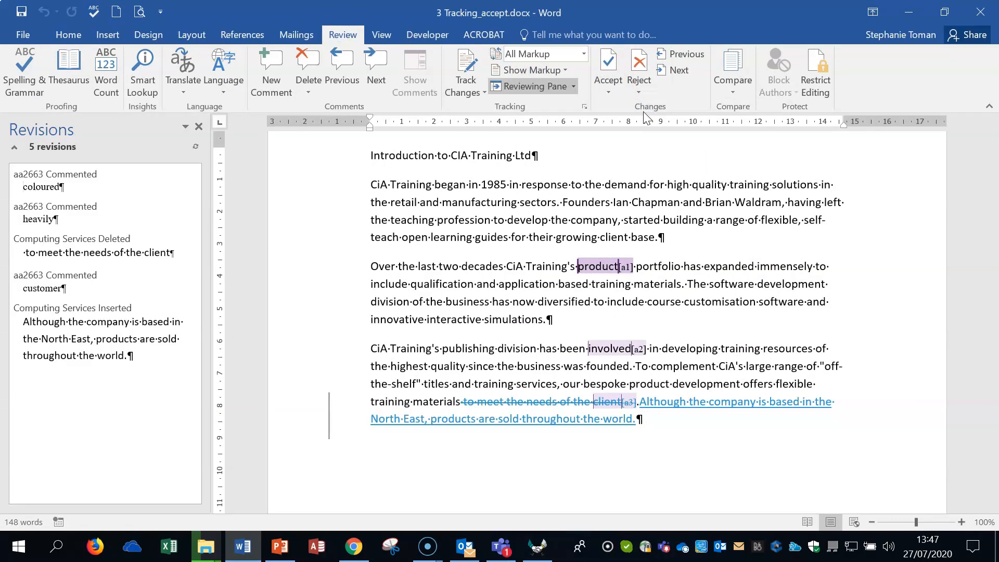
click(615, 95)
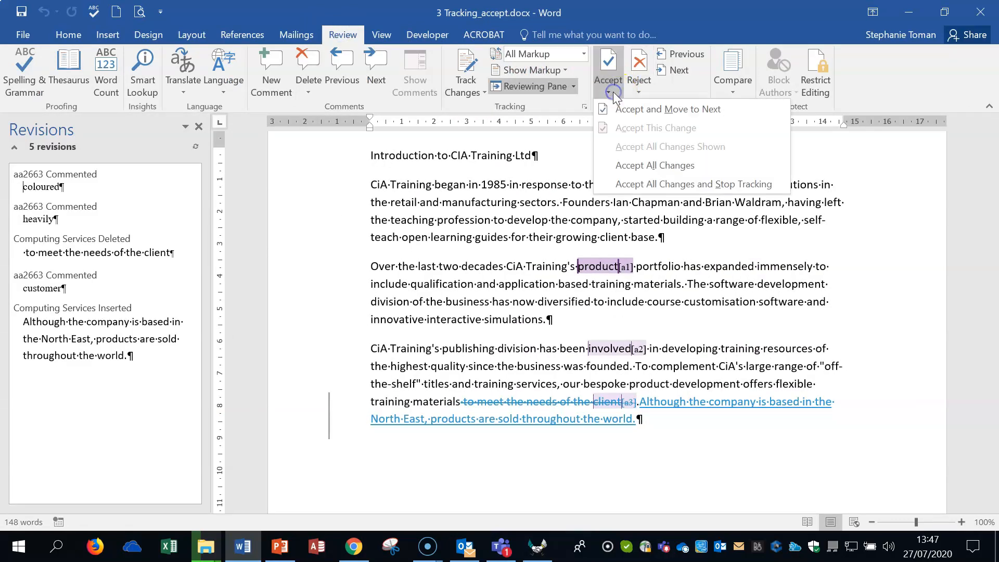
click(643, 106)
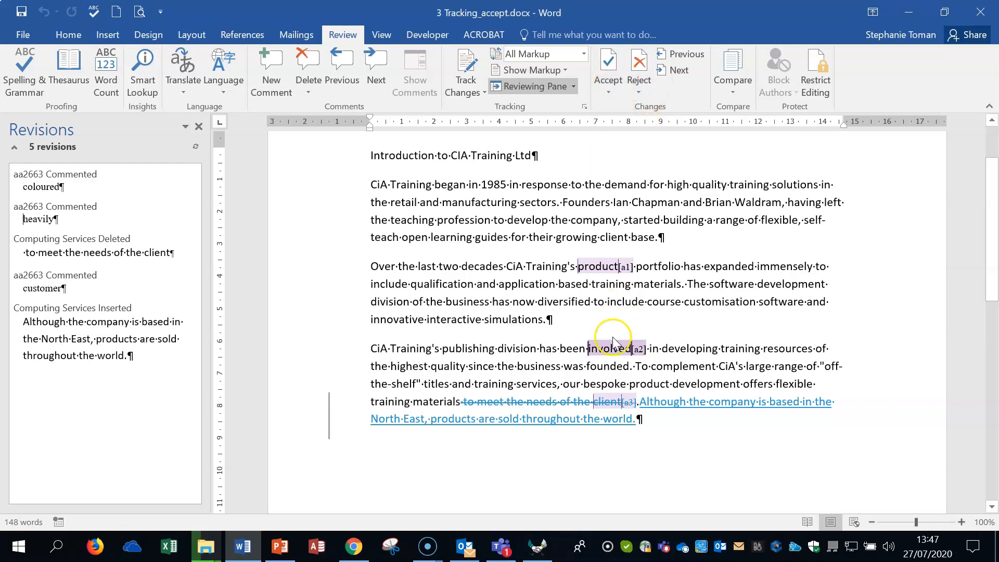
Reject the comment on "involved" and the tracked deletion of "to meet the needs of the client", moving to the next revision each time
click(639, 93)
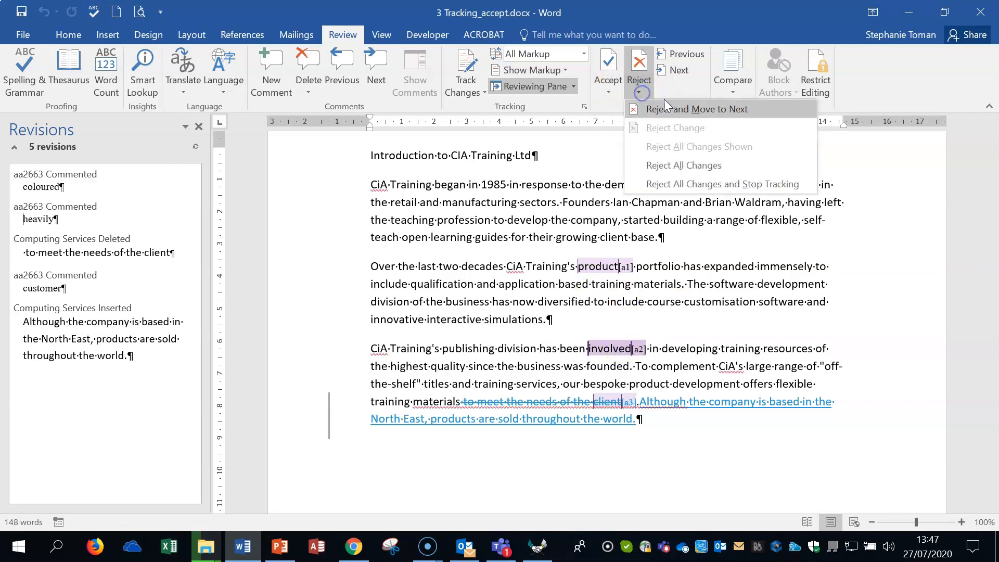
click(675, 107)
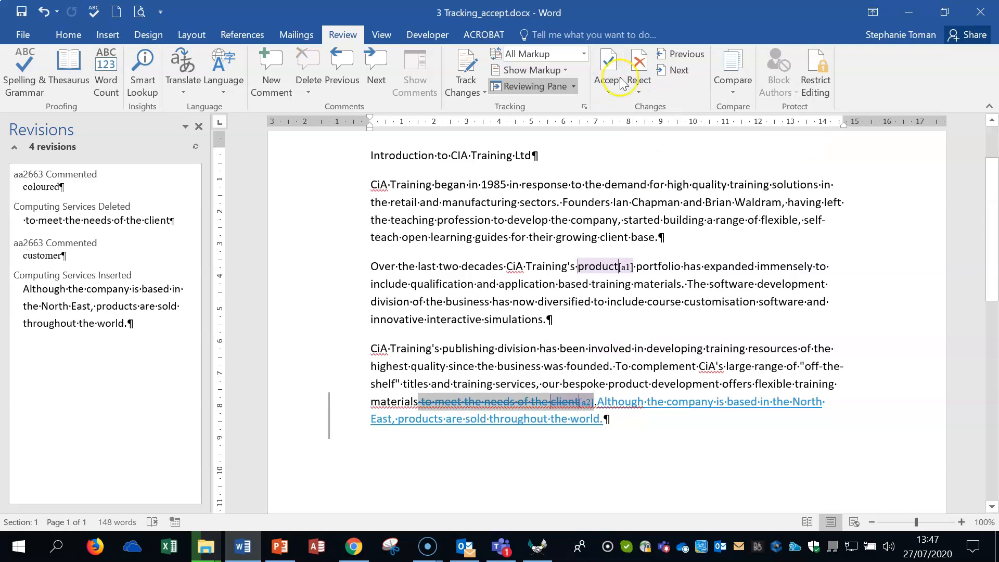
click(639, 89)
click(677, 108)
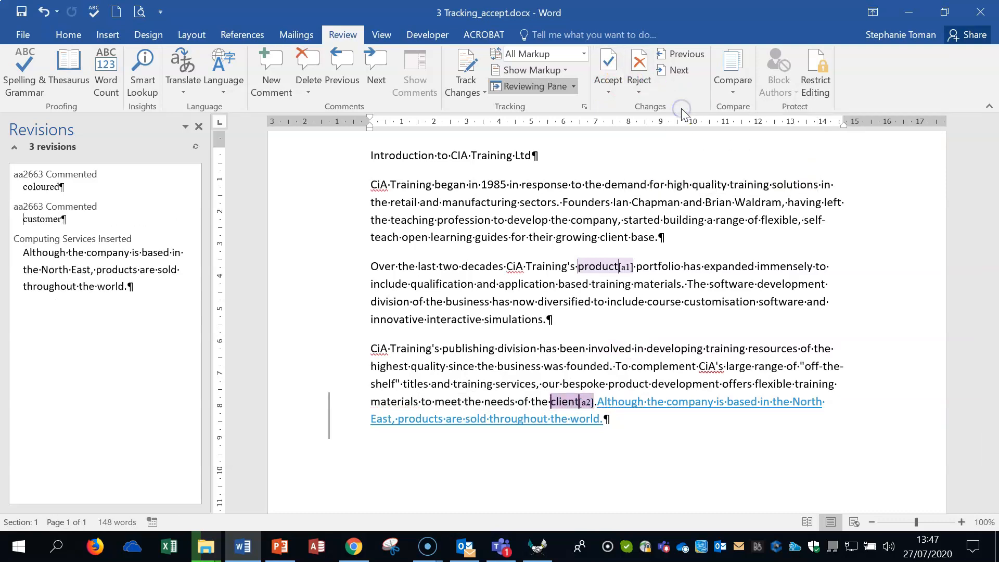
Delete the first "e" from "materials" in the paragraph beginning "Over the last two decades", with Track Changes off
click(668, 424)
click(727, 428)
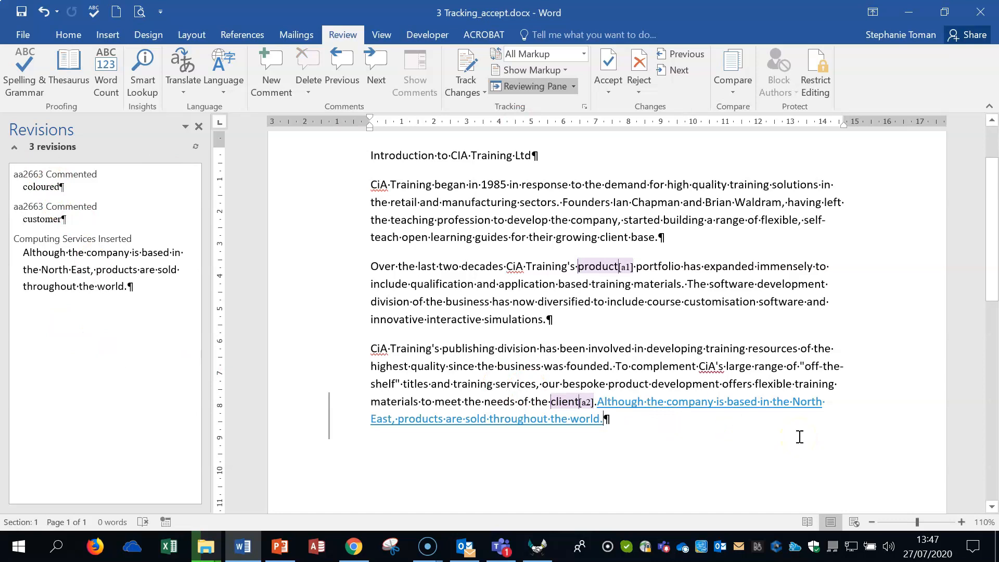
click(468, 64)
key(Delete)
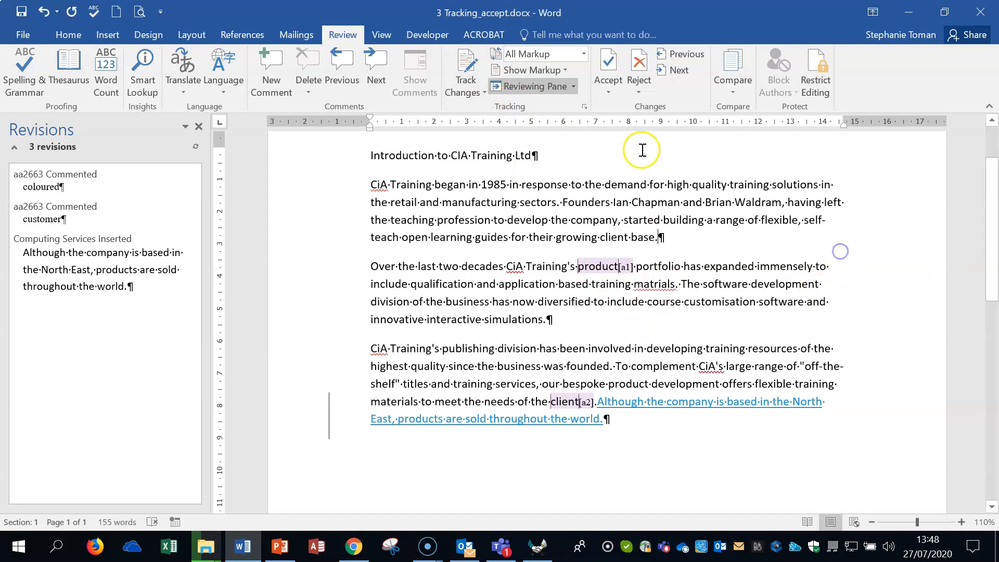
Undo the letter deletion in "materials" and close 3 Tracking_accept.docx without saving its changes
click(44, 12)
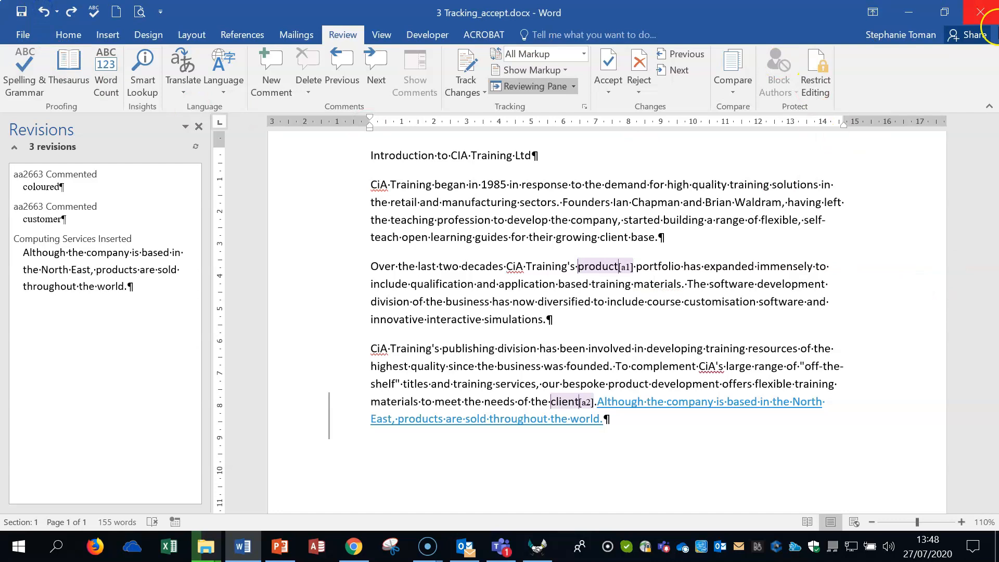
click(980, 12)
click(500, 304)
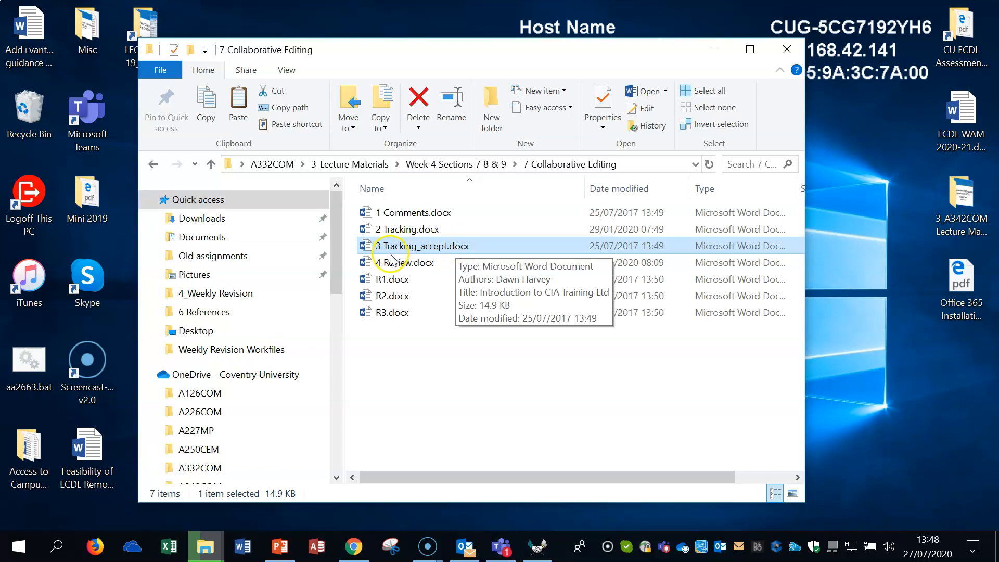
Open 4 Review.docx and start a document comparison with 4 Review.docx as the original document
double_click(406, 264)
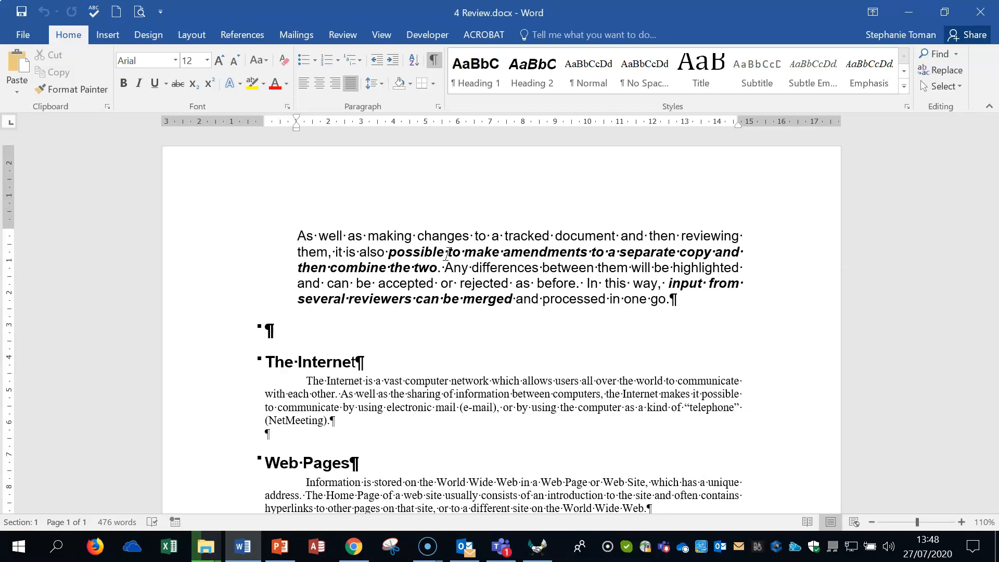
click(349, 34)
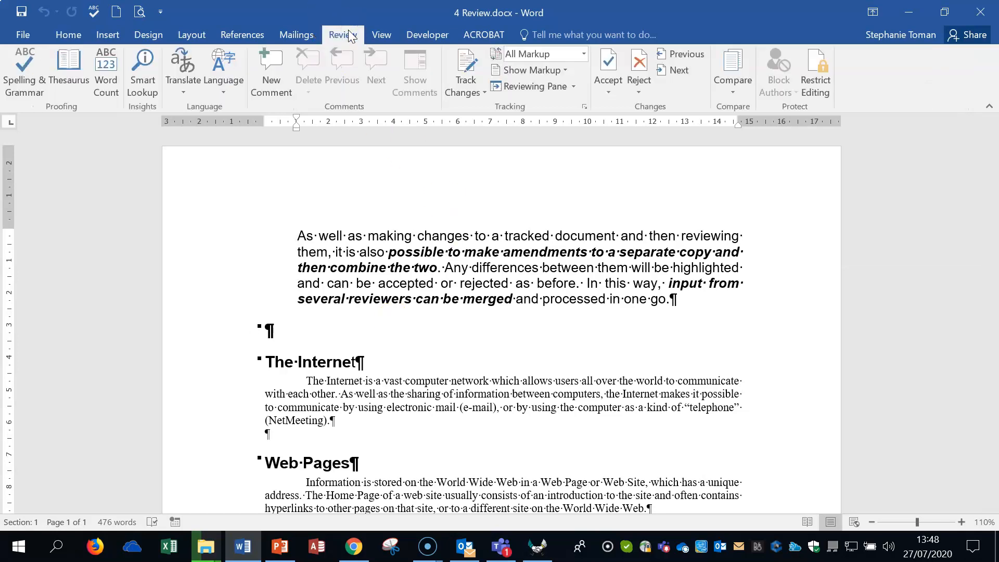
click(733, 89)
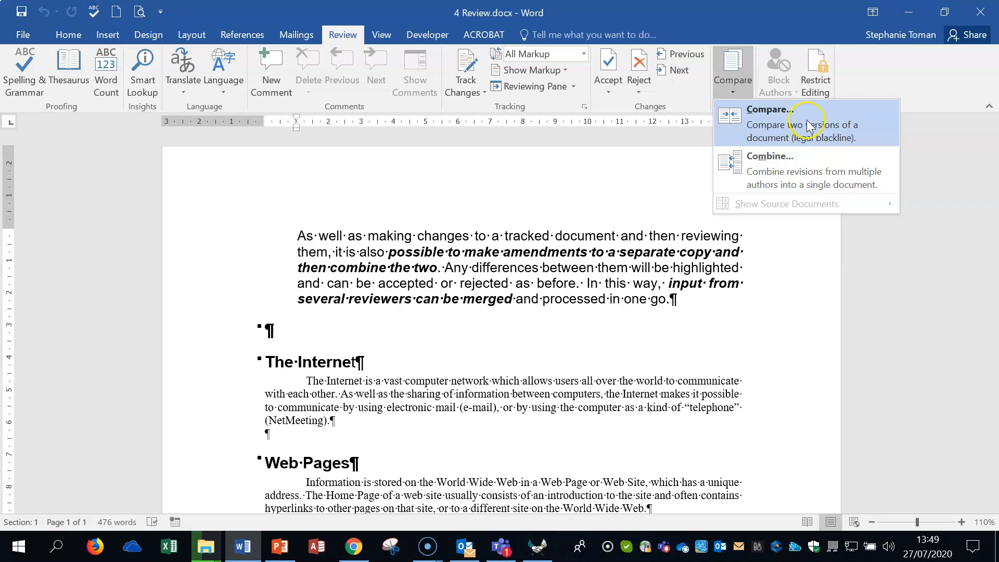
click(791, 128)
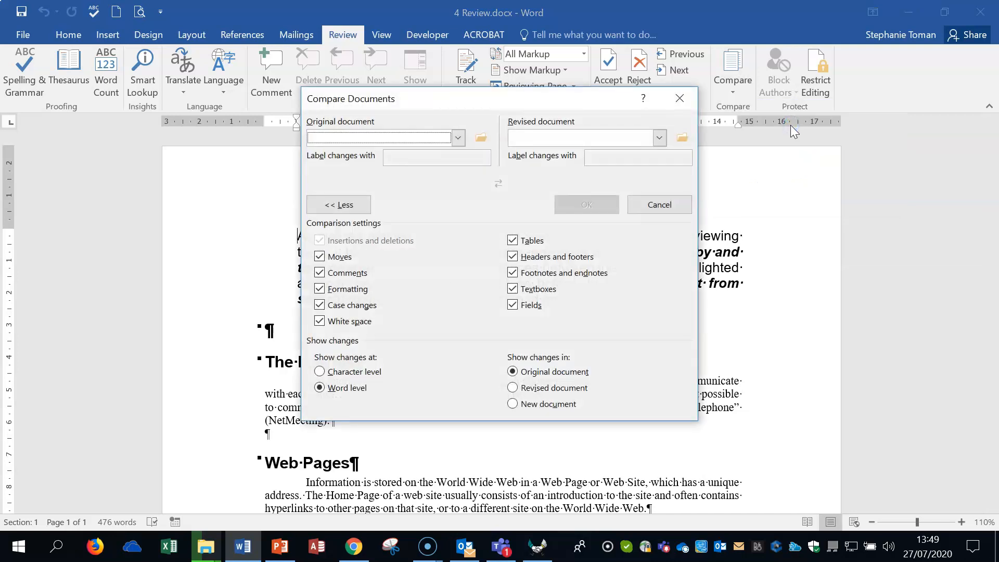
click(457, 137)
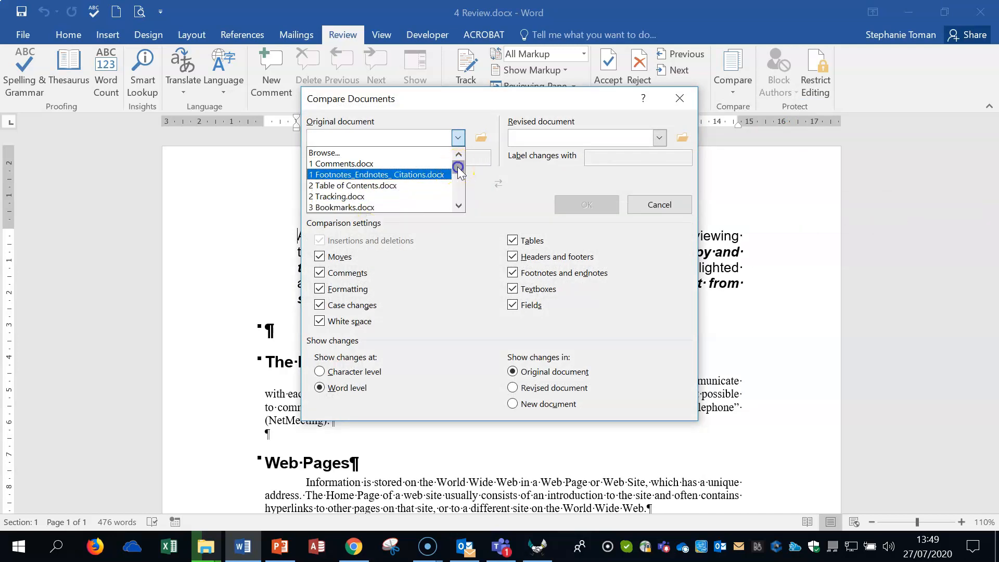
drag(457, 176, 459, 181)
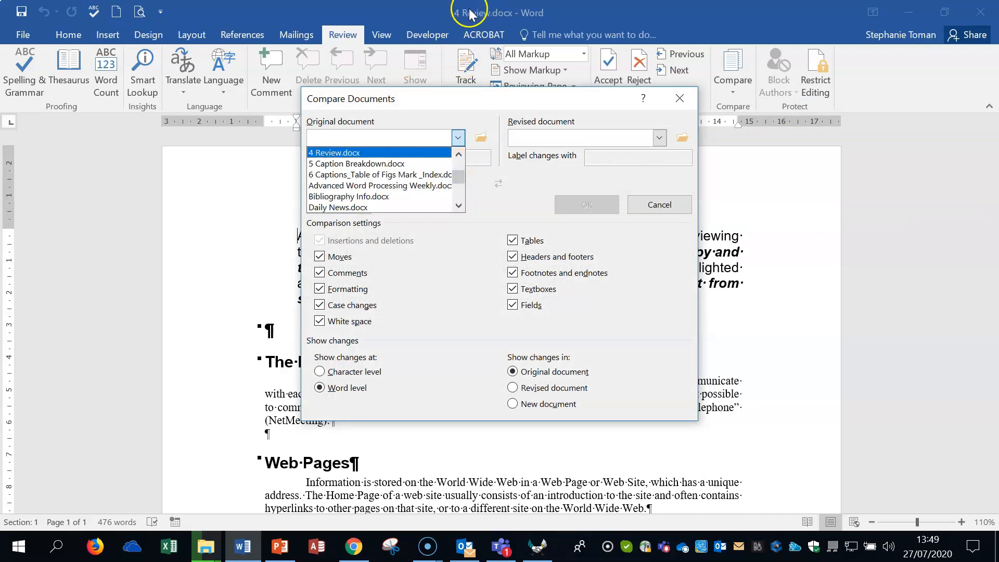
click(364, 153)
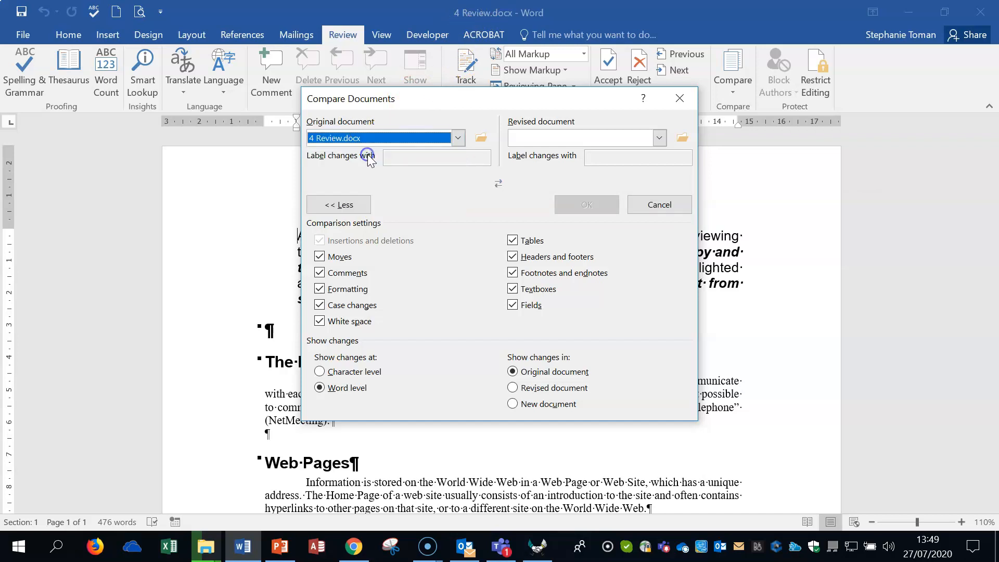
Set the revised document to R1.docx from Desktop > A332COM > 3_Lecture Materials > Week 4 Sections 7 8 & 9 > 7 Collaborative Editing
click(659, 137)
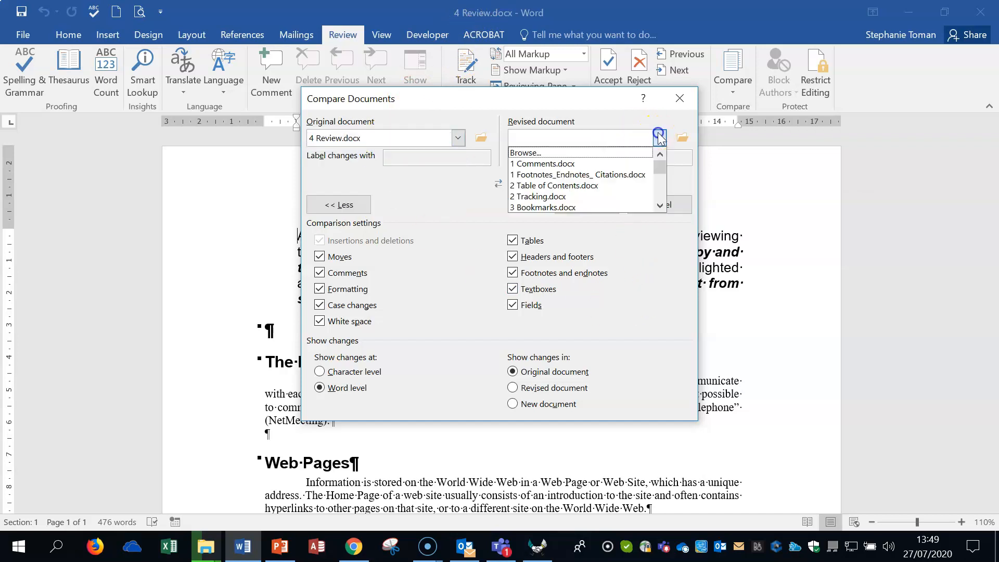
click(682, 138)
click(682, 139)
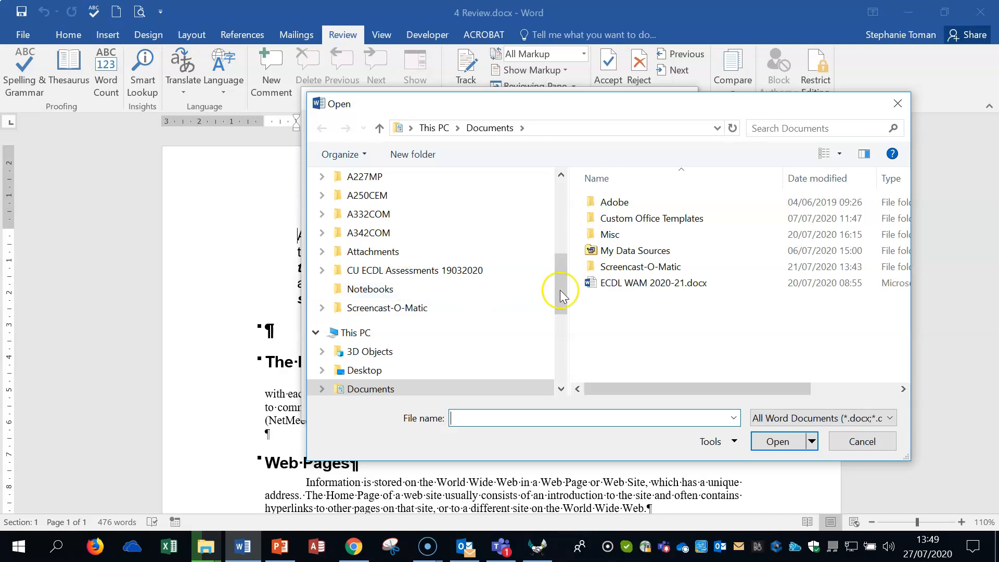
drag(559, 279, 566, 176)
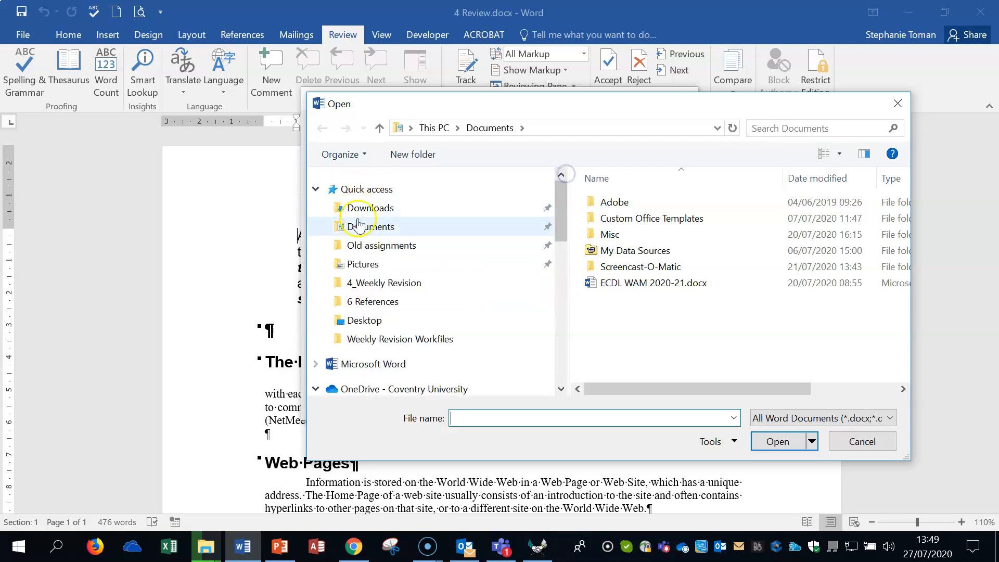
click(388, 320)
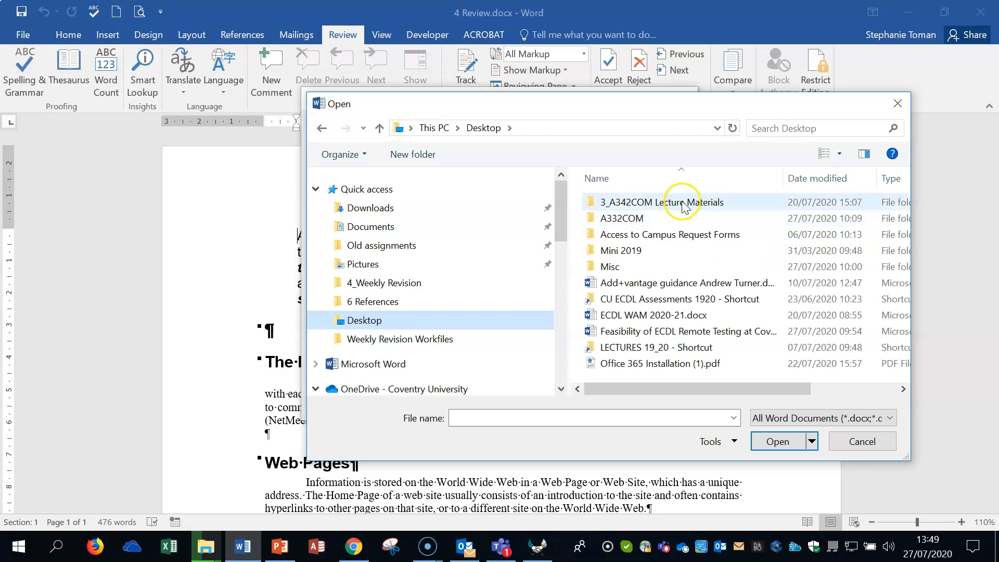
double_click(623, 219)
click(639, 204)
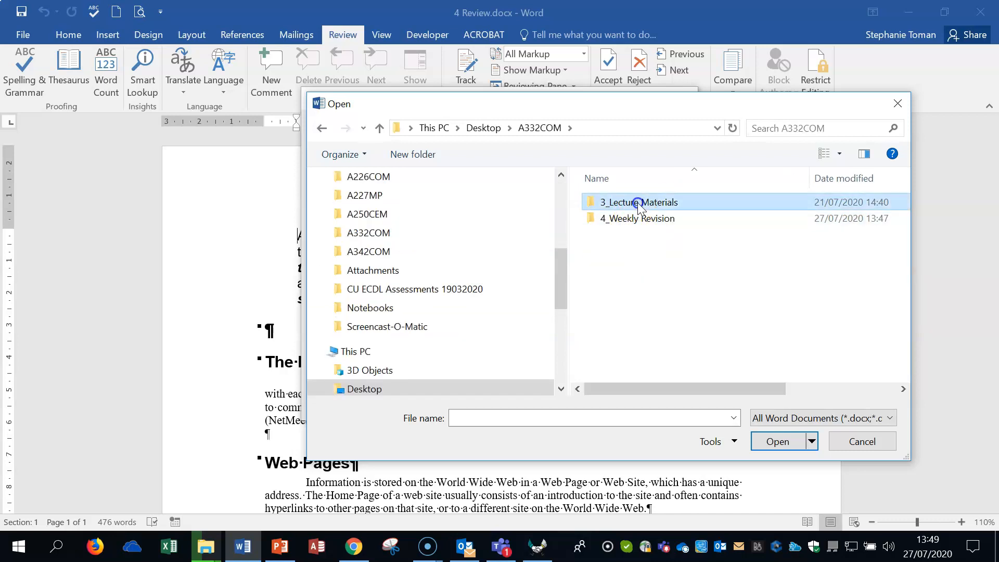
double_click(639, 204)
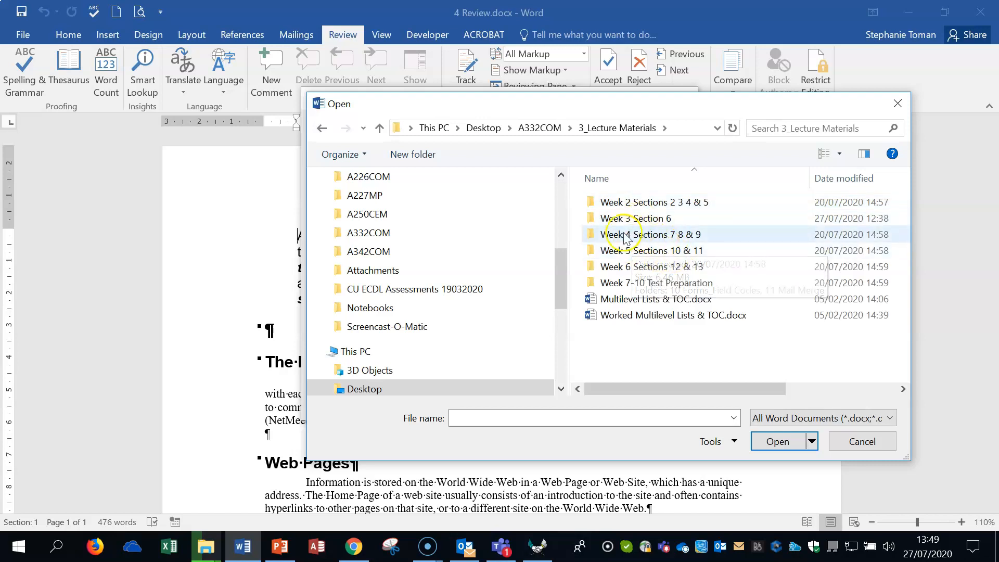
double_click(651, 235)
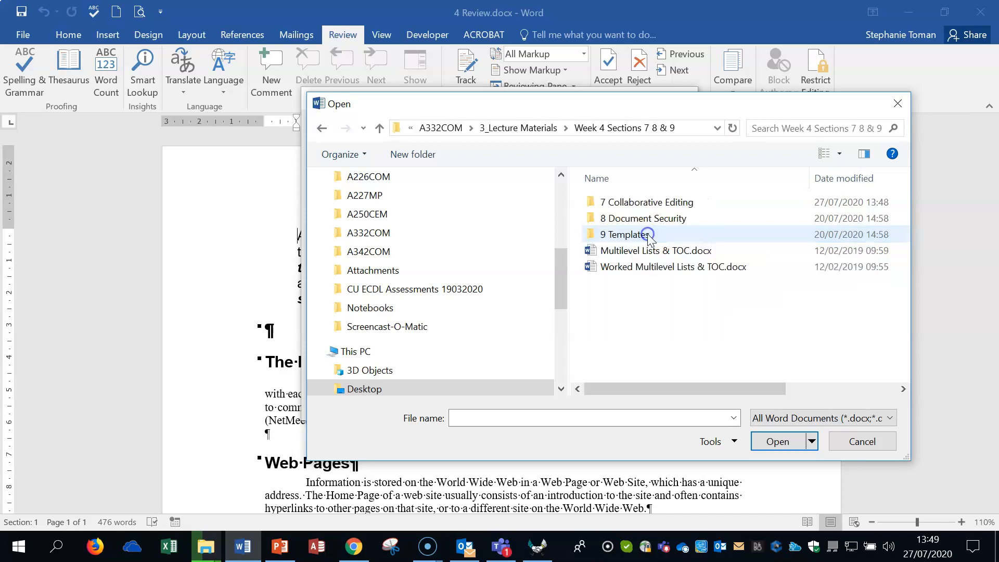
double_click(643, 203)
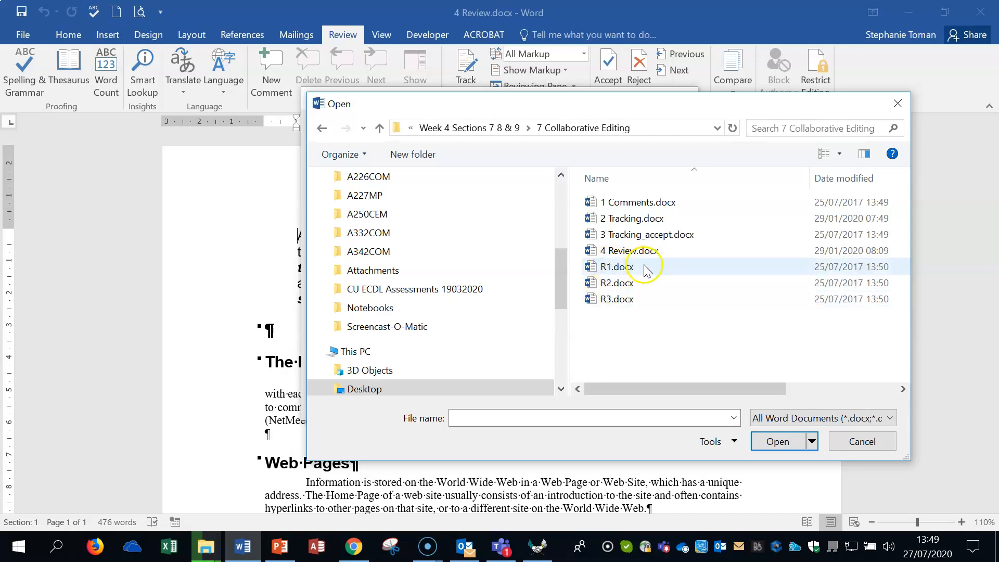
mouse_move(619, 271)
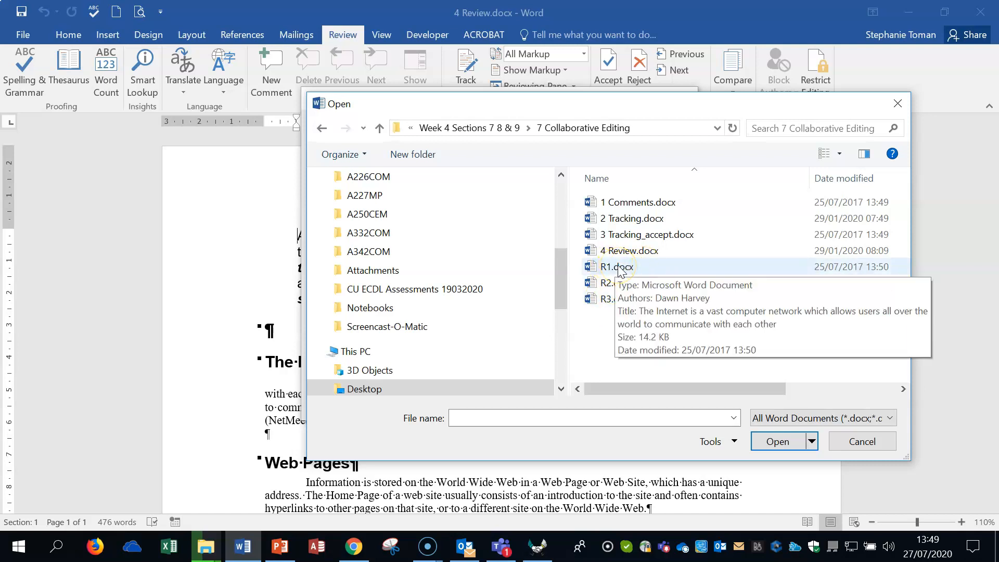
double_click(619, 268)
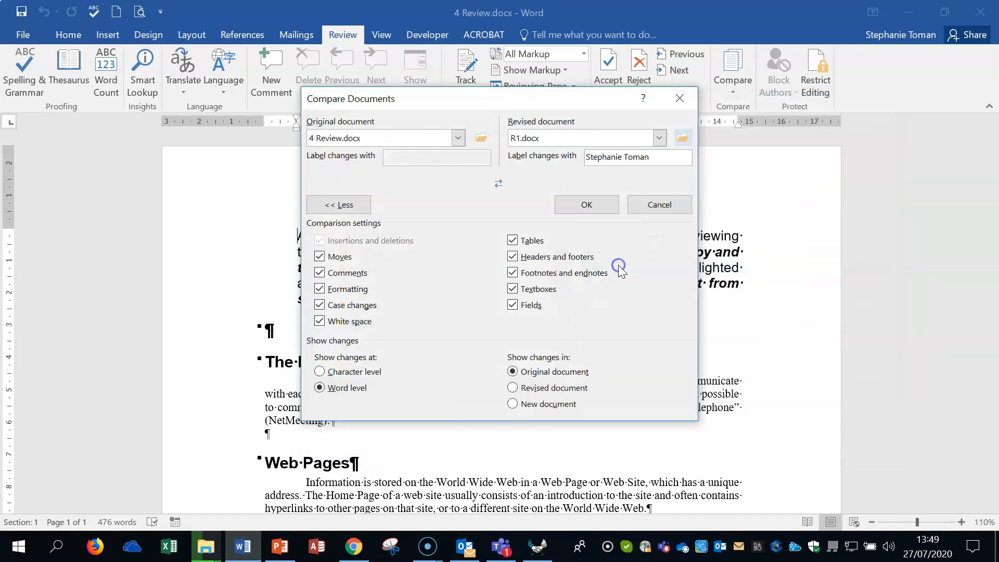
Label the revised document's changes with "OK"
click(657, 159)
drag(659, 160, 536, 151)
text(OK)
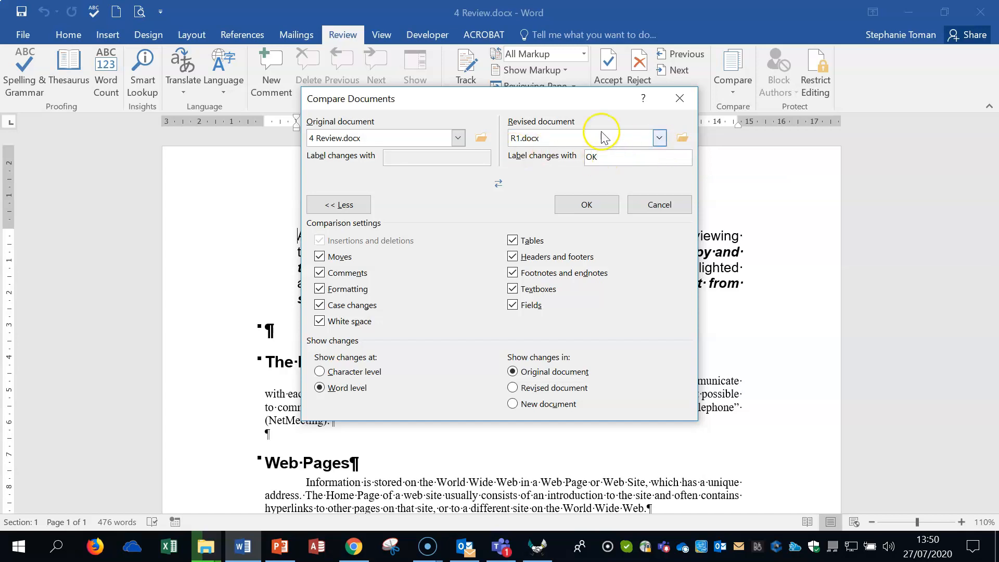
click(610, 160)
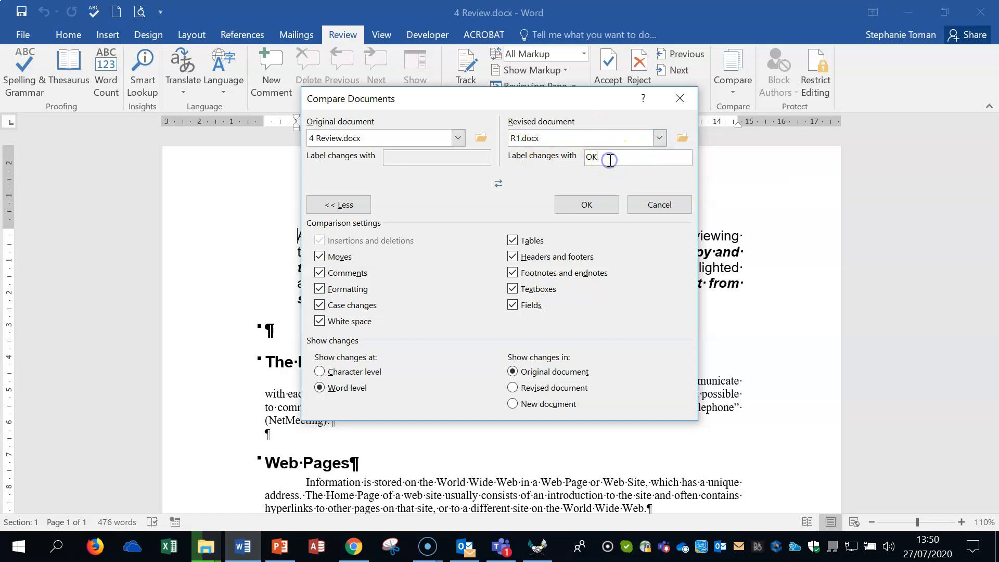
click(618, 159)
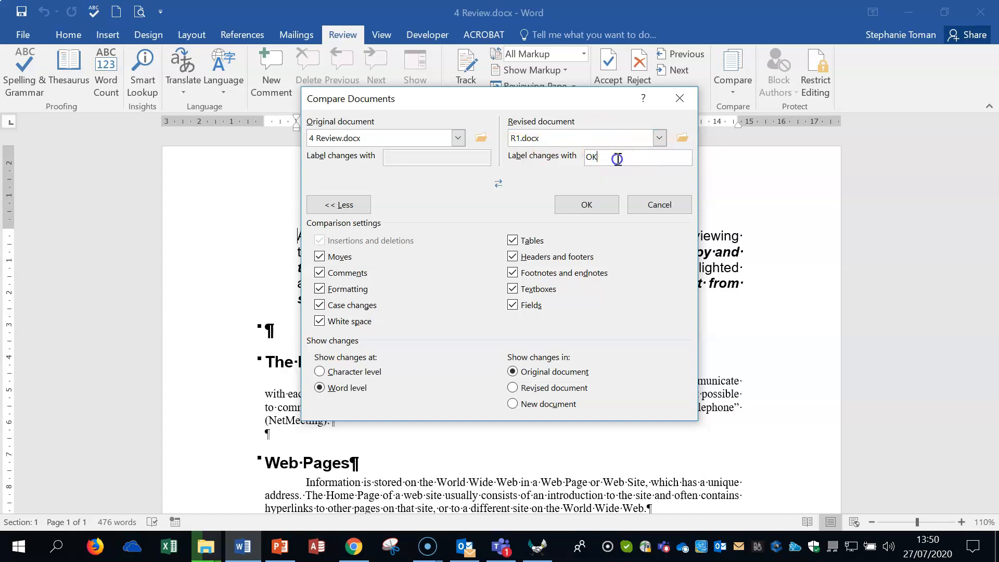
click(683, 137)
Run the word-level comparison with changes shown in the original document, treating existing tracked changes as accepted
click(333, 204)
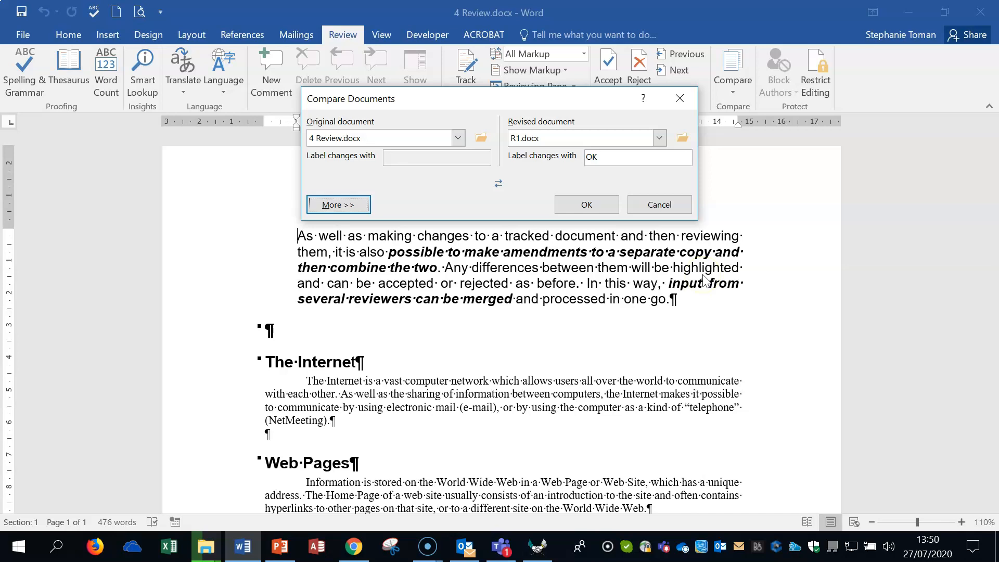
click(344, 205)
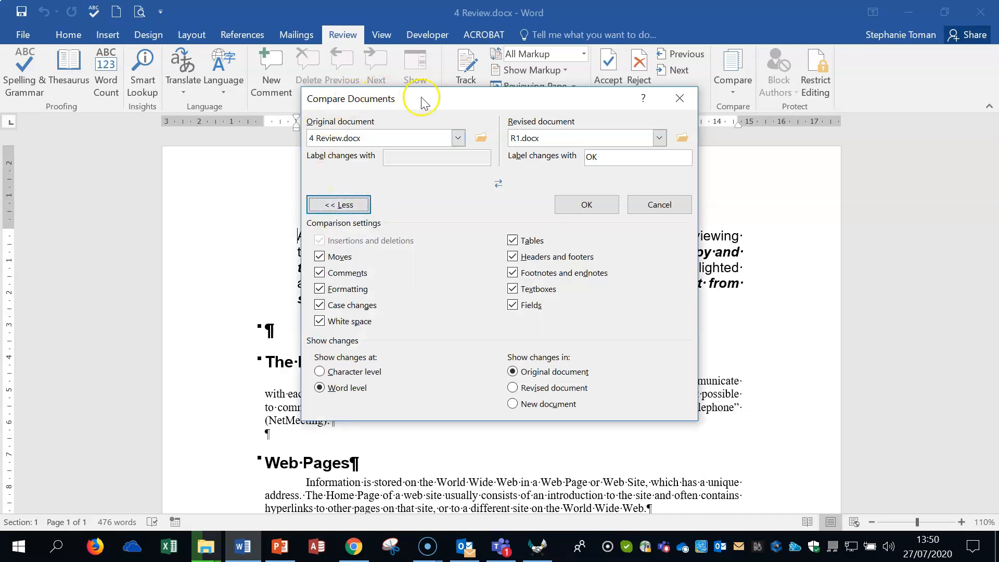
drag(466, 99, 463, 146)
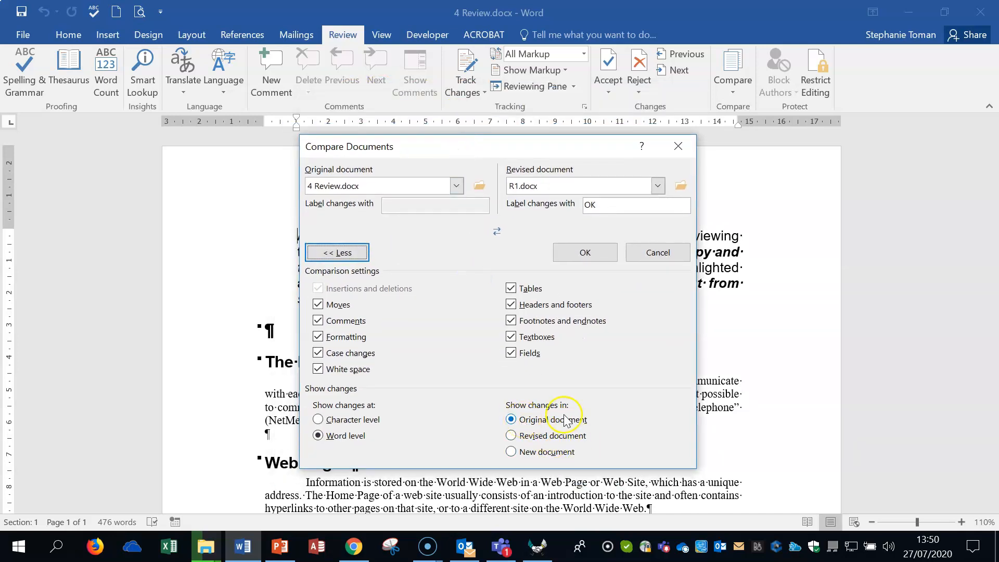
click(510, 451)
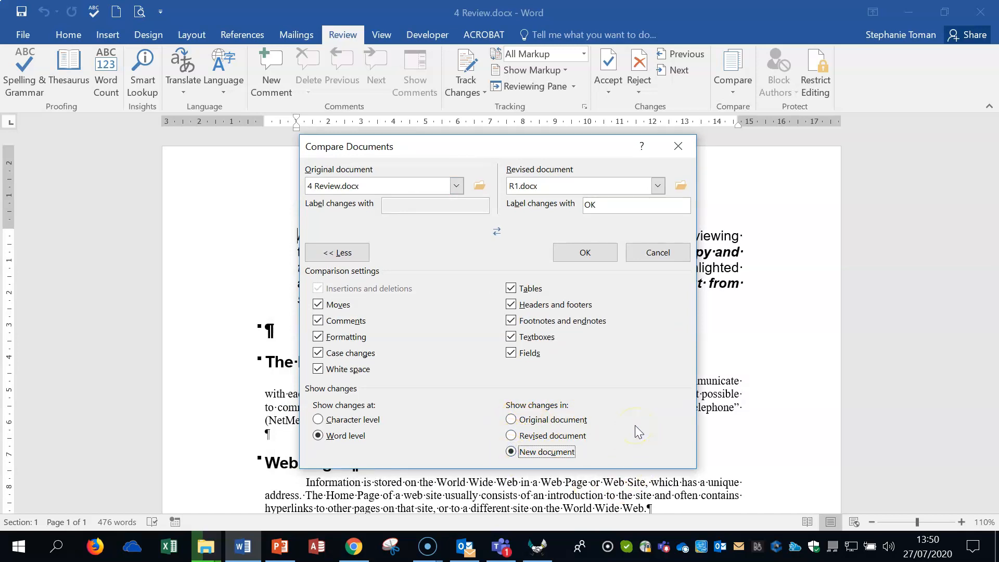
click(527, 420)
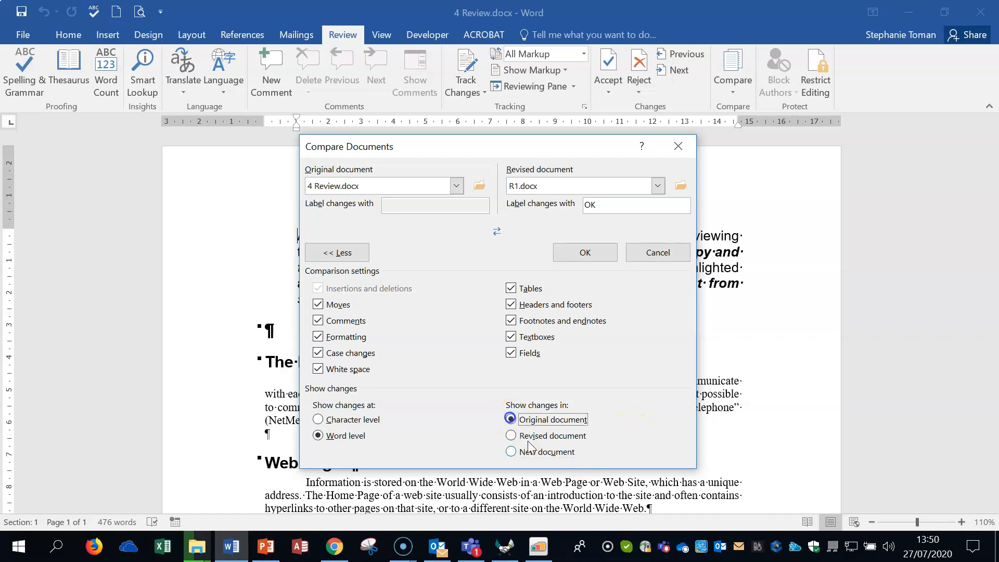
click(595, 253)
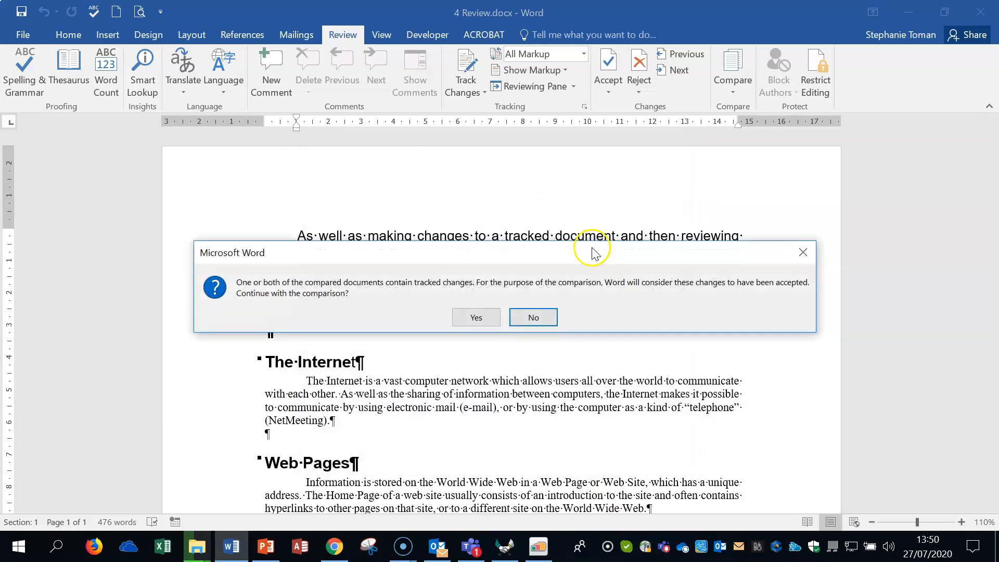
click(476, 317)
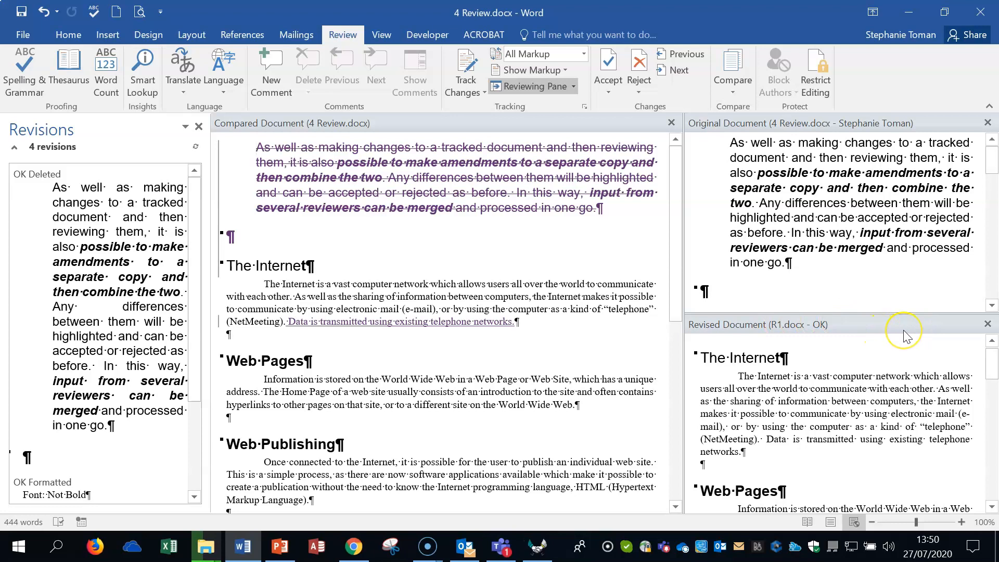
Close the Revisions pane and examine the compared document alongside the original and revised versions
click(198, 126)
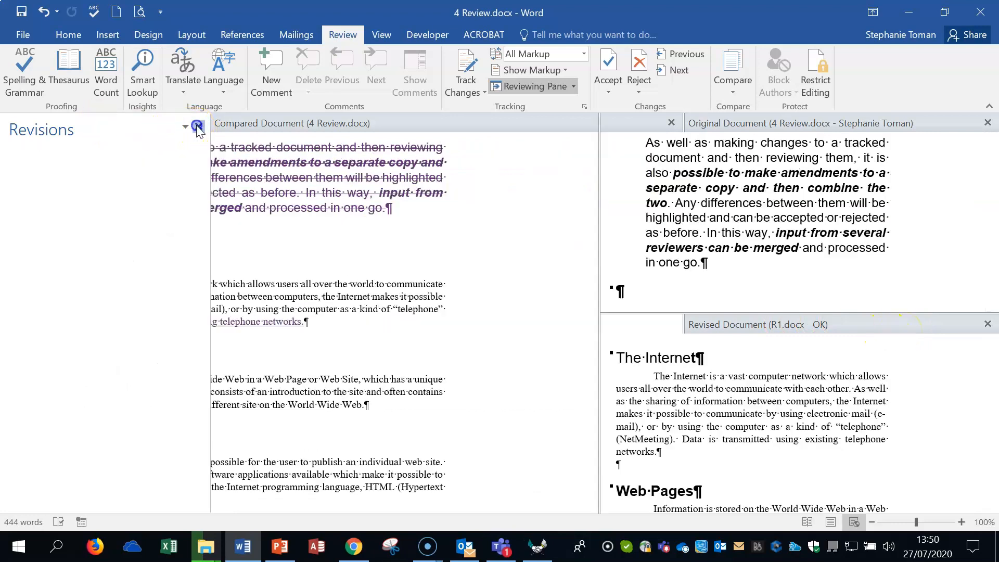
scroll(379, 265, up, 2)
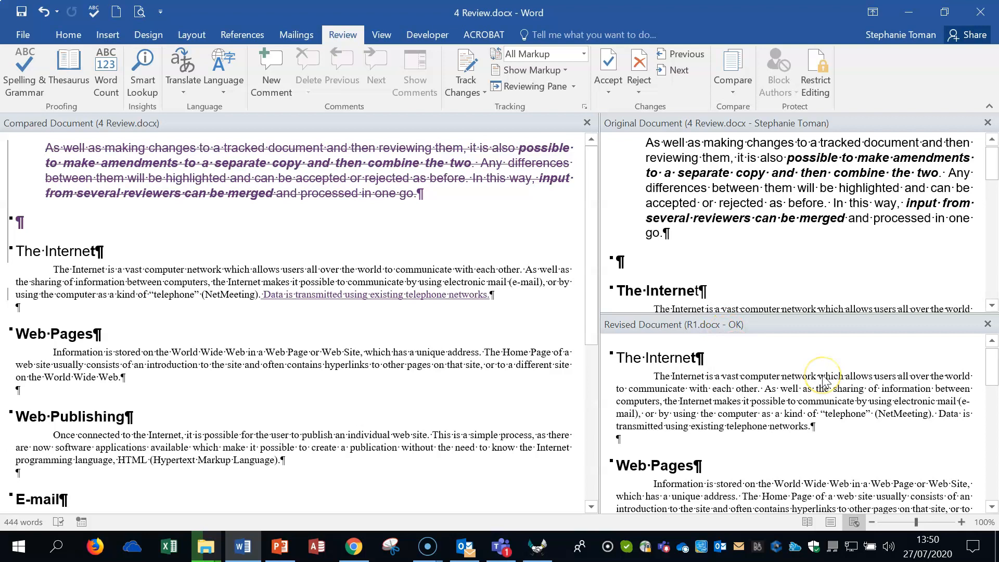
scroll(823, 381, down, 8)
scroll(823, 381, up, 8)
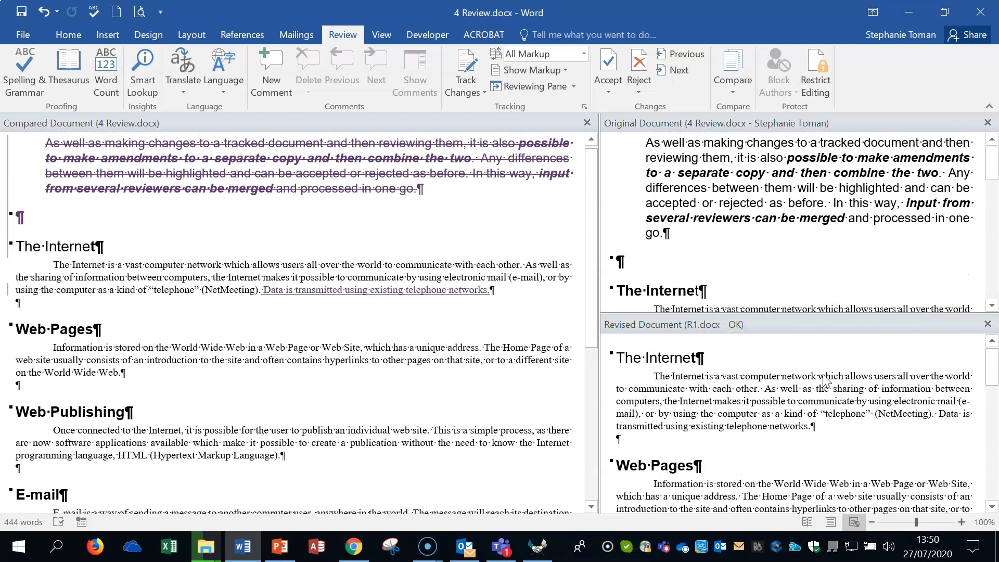
scroll(823, 375, up, 1)
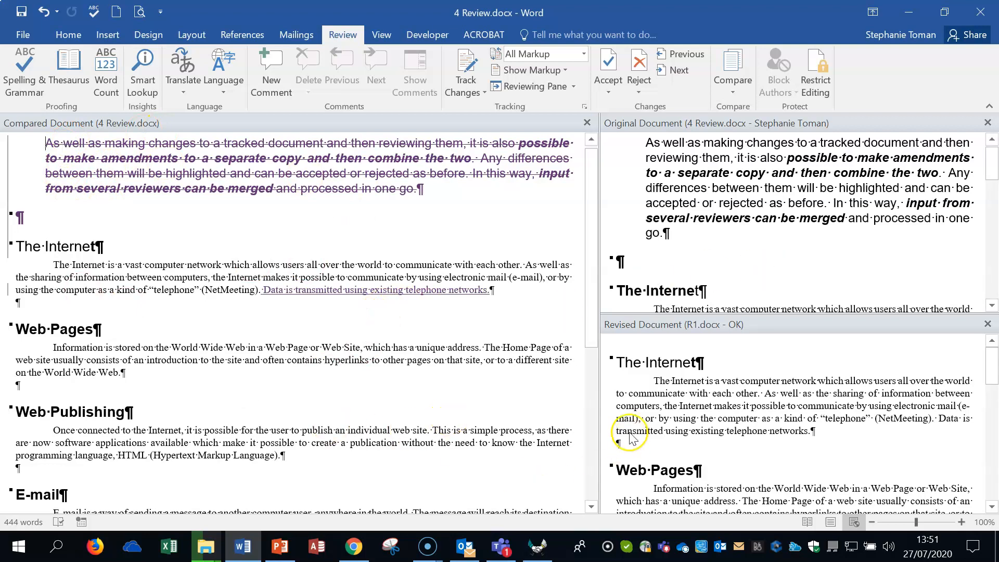
scroll(312, 383, down, 5)
scroll(312, 383, up, 5)
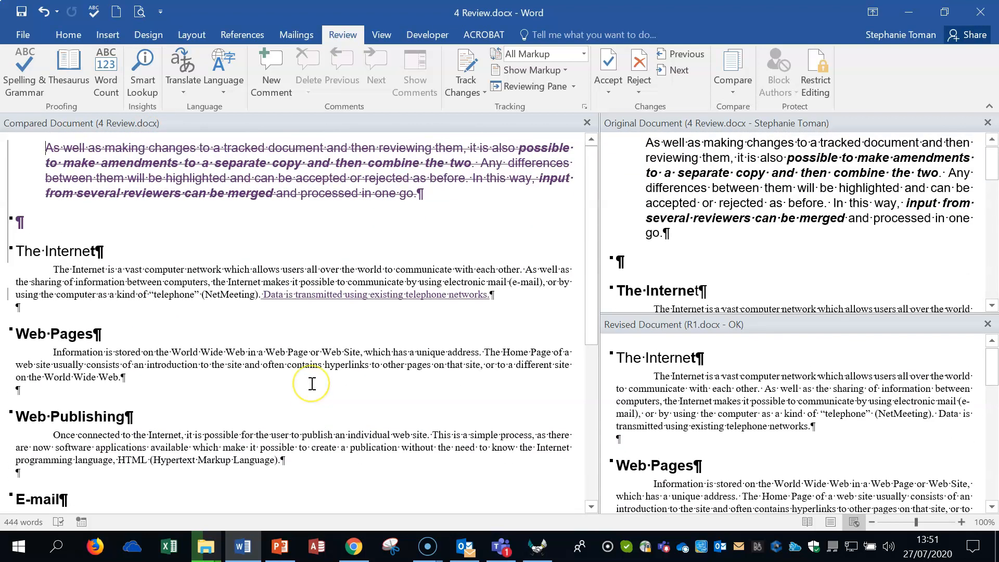
Examine the Compare Documents dialog's document fields and expanded comparison settings, and close it without running a comparison
click(351, 37)
click(734, 83)
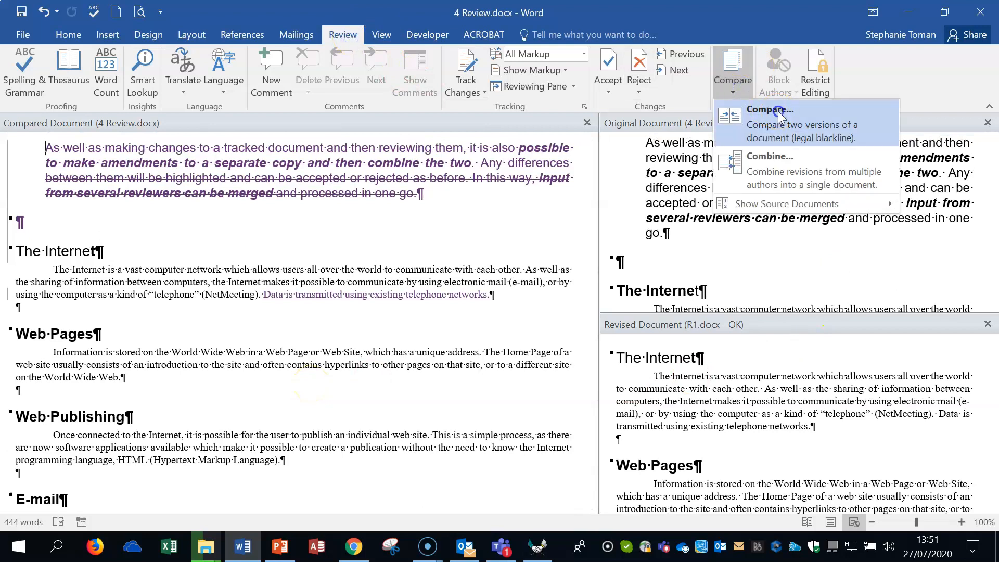
click(779, 114)
click(364, 252)
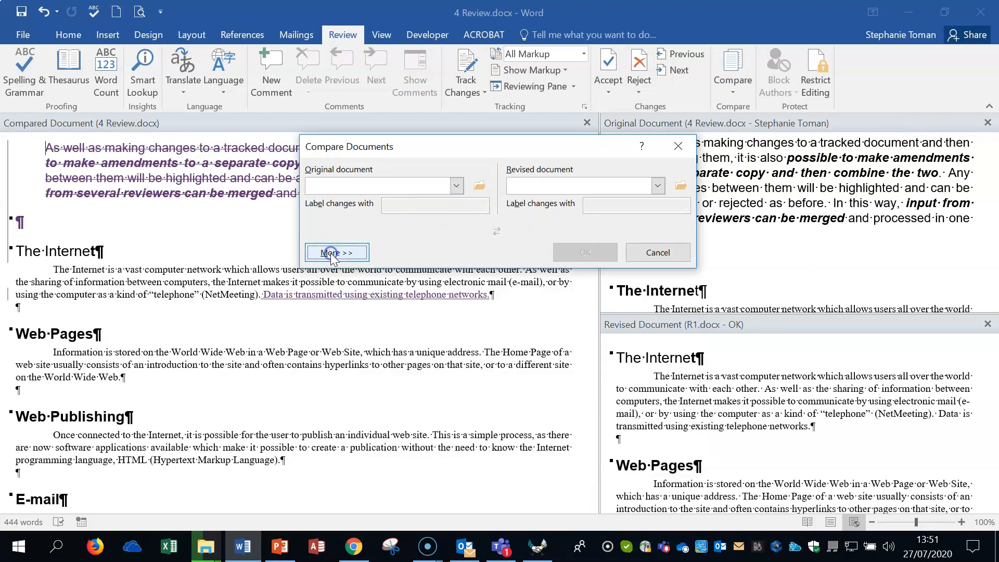
click(367, 253)
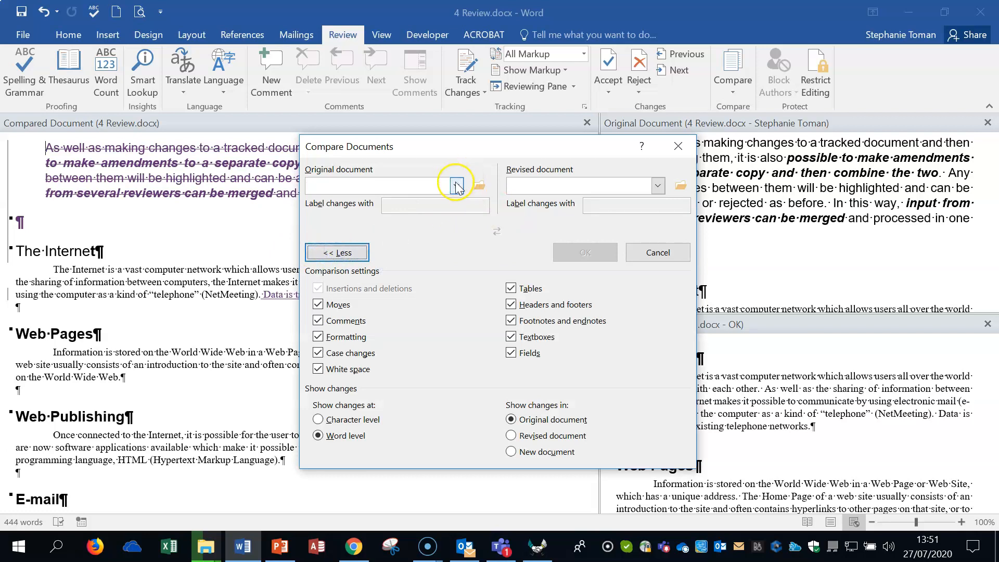
click(373, 184)
click(557, 187)
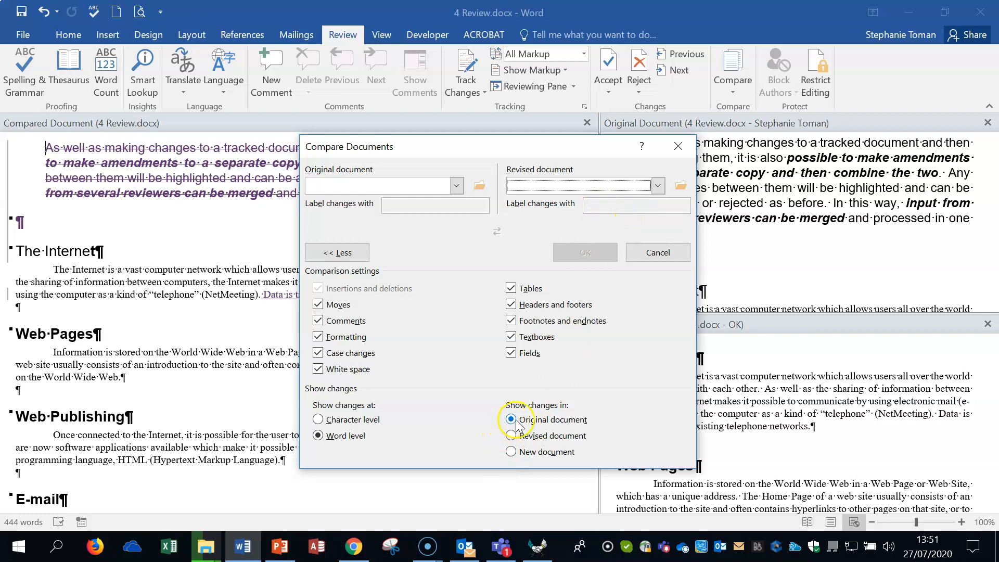
click(678, 145)
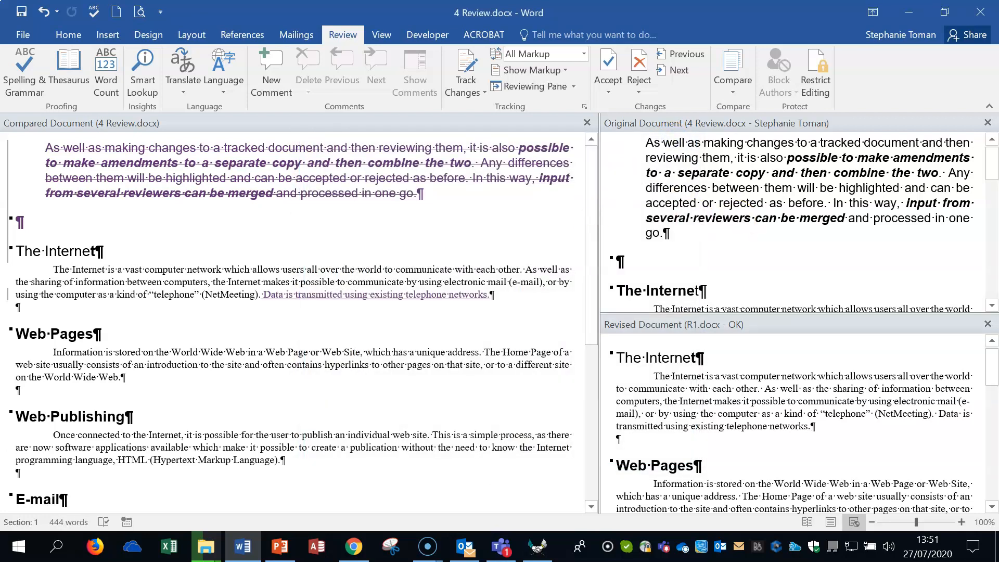
Close the compared 4 Review.docx without saving and return to the 7 Collaborative Editing folder
click(980, 11)
click(501, 306)
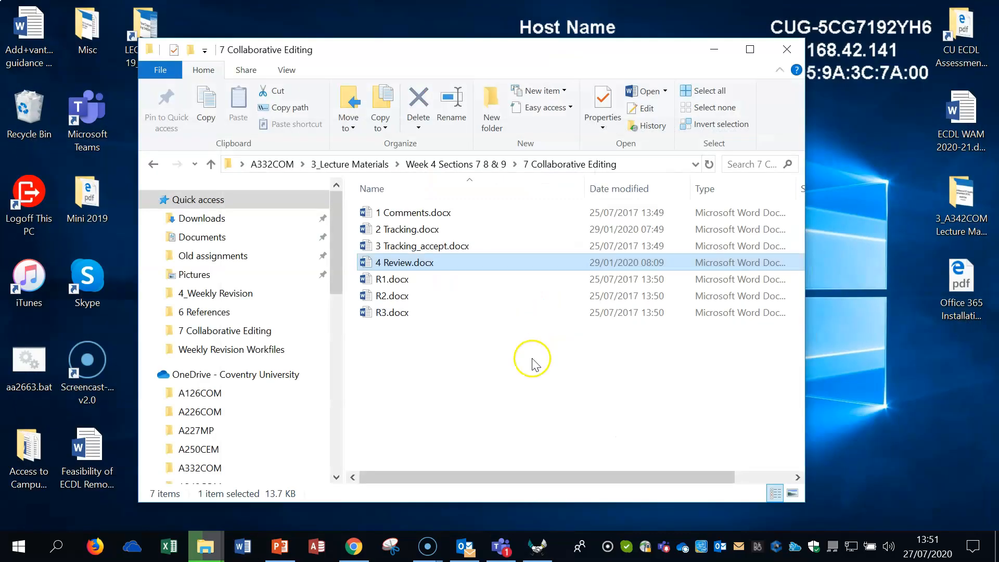
click(532, 359)
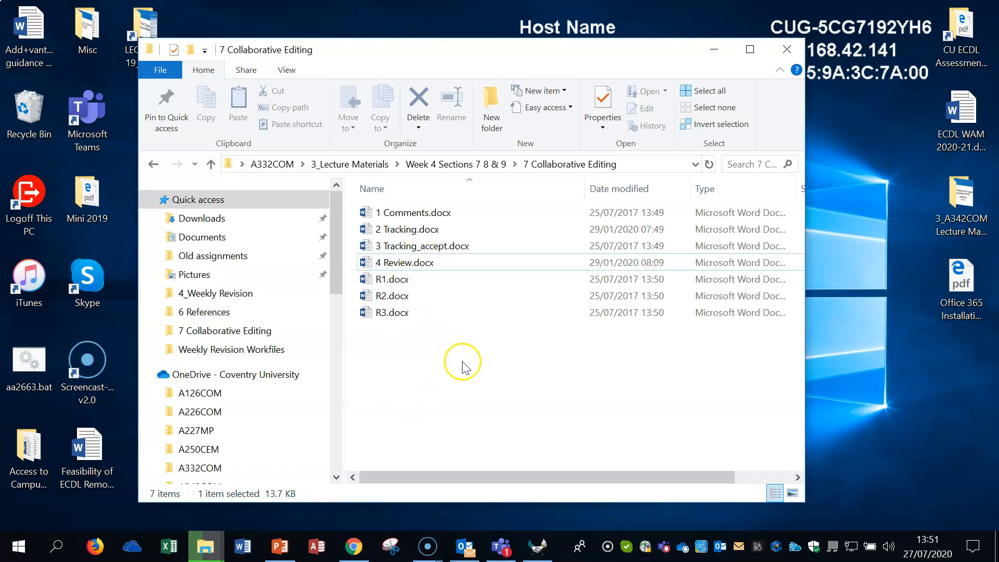
Open 1 Password Protected_Articles_open.docx from the 8 Document Security folder, entering the password required to open it
click(152, 165)
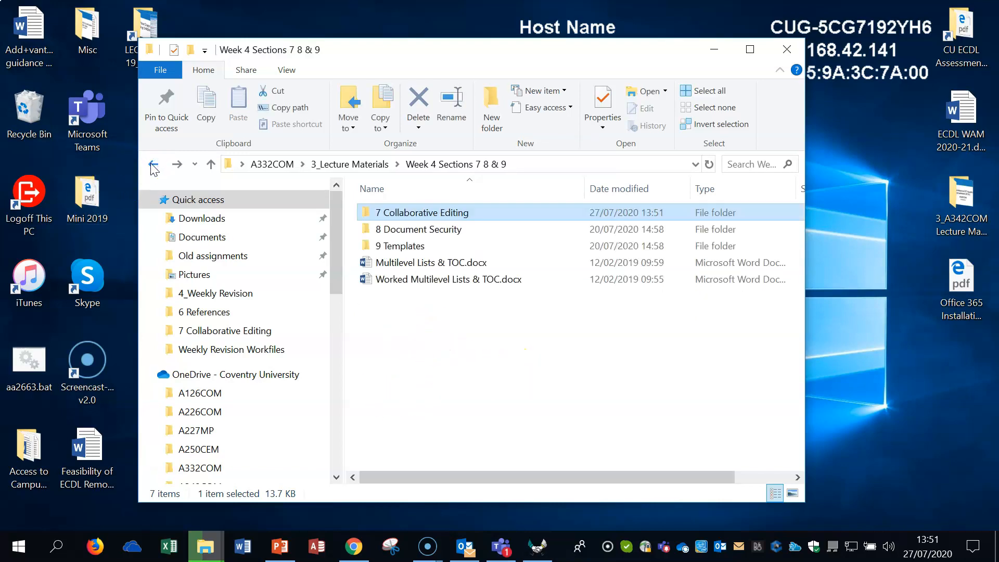
double_click(460, 234)
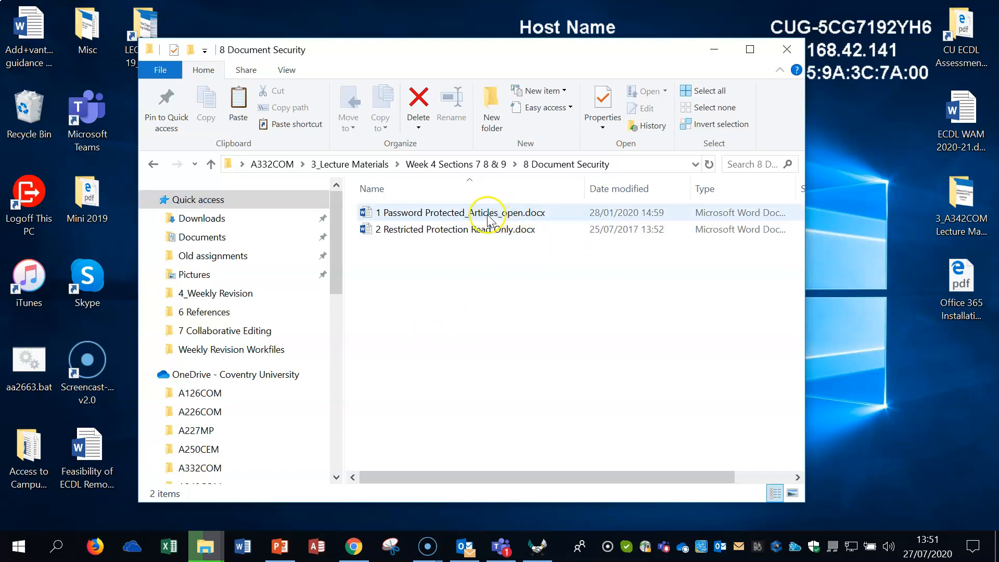
click(459, 215)
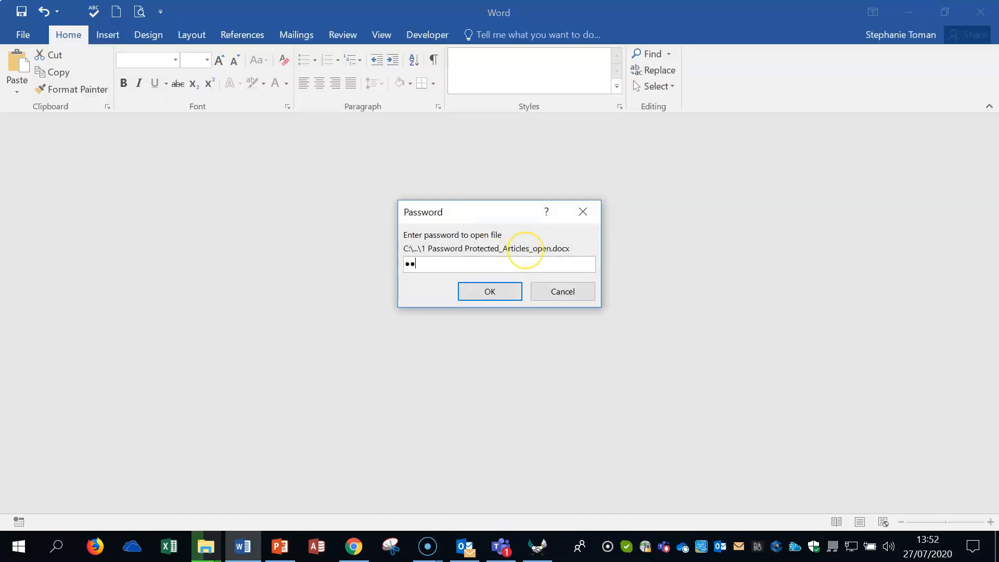
click(508, 293)
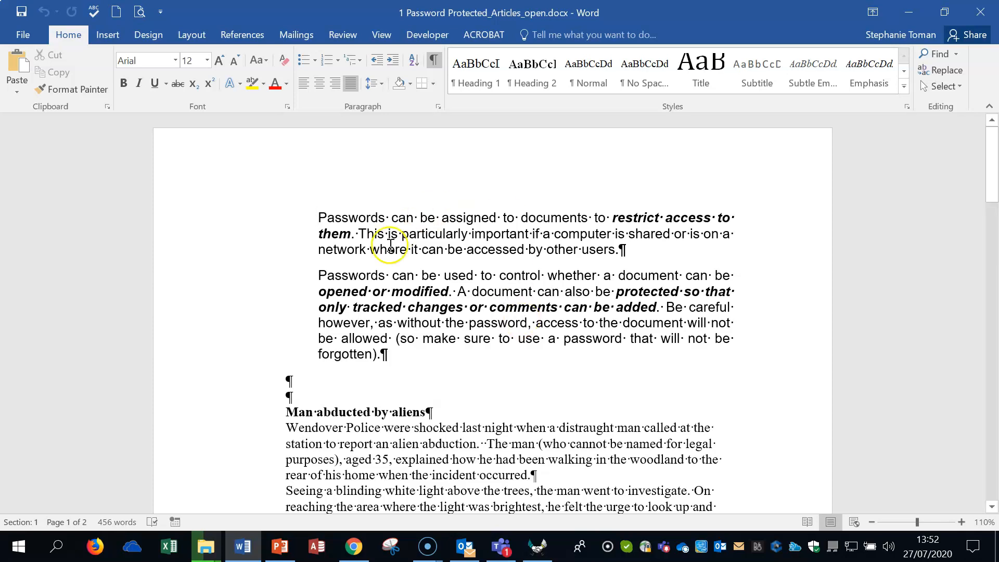
Highlight the phrase "opened or modified" in the introductory text about what document passwords control, and clear the selection
click(319, 292)
drag(319, 292, 421, 289)
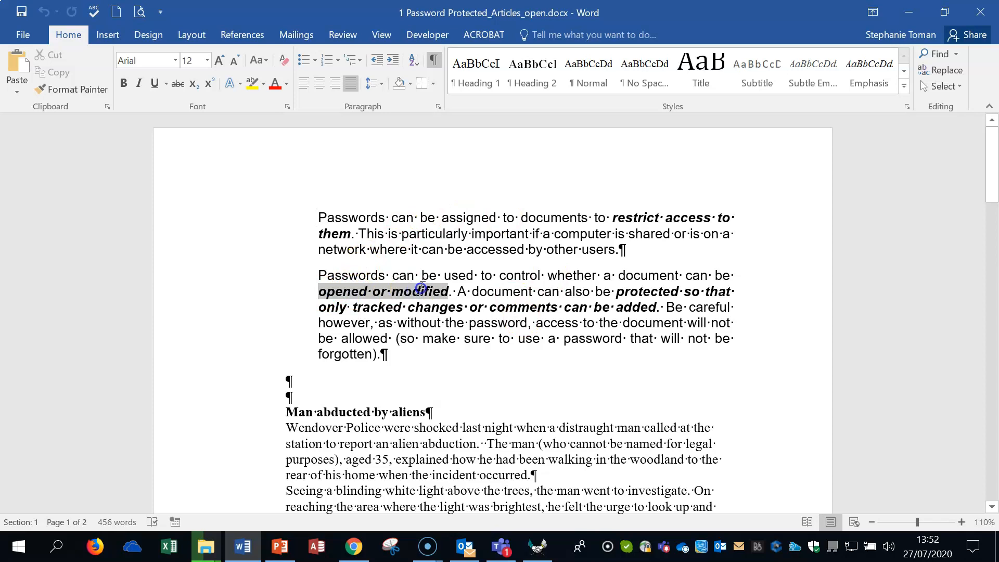
click(607, 373)
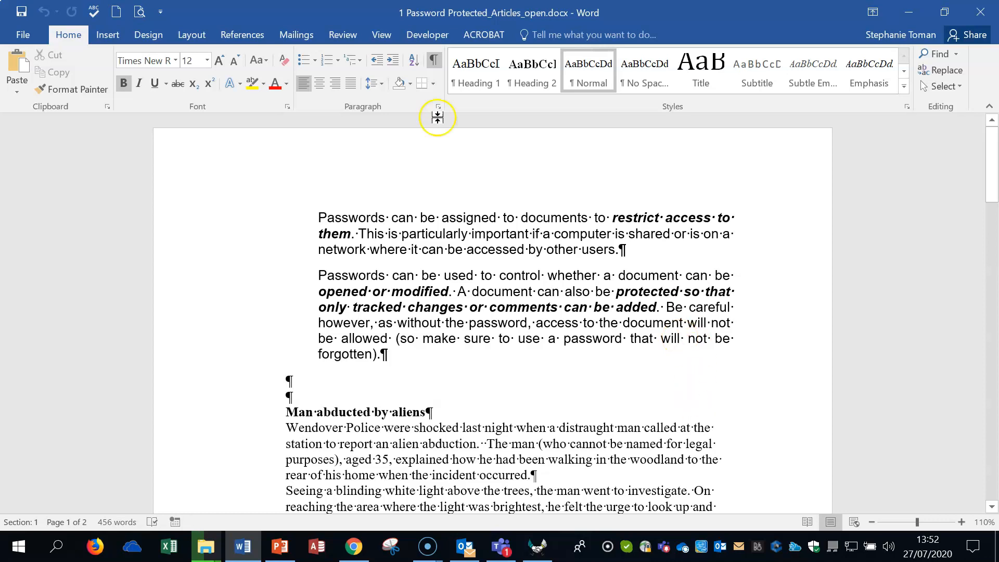
click(30, 37)
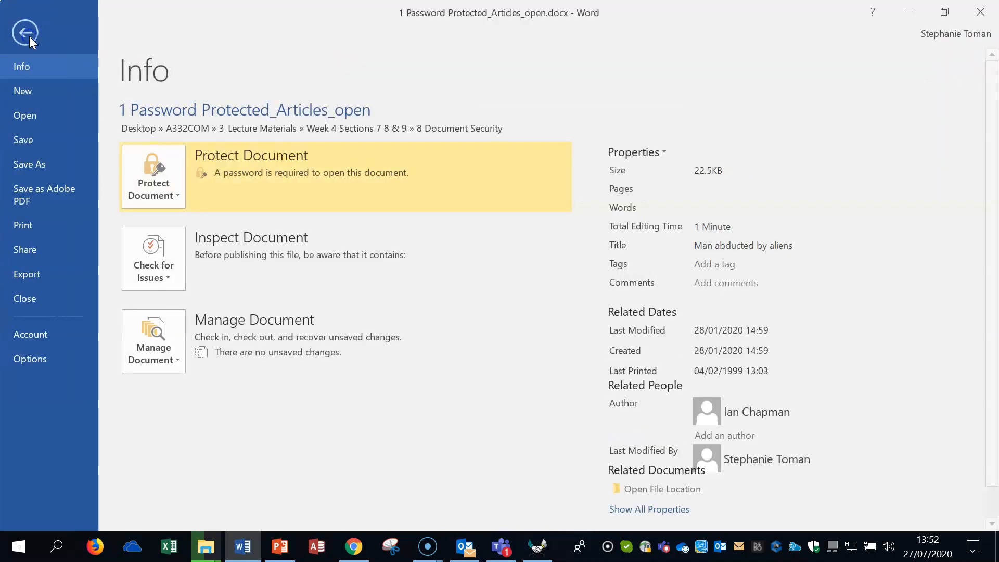
click(26, 166)
click(218, 400)
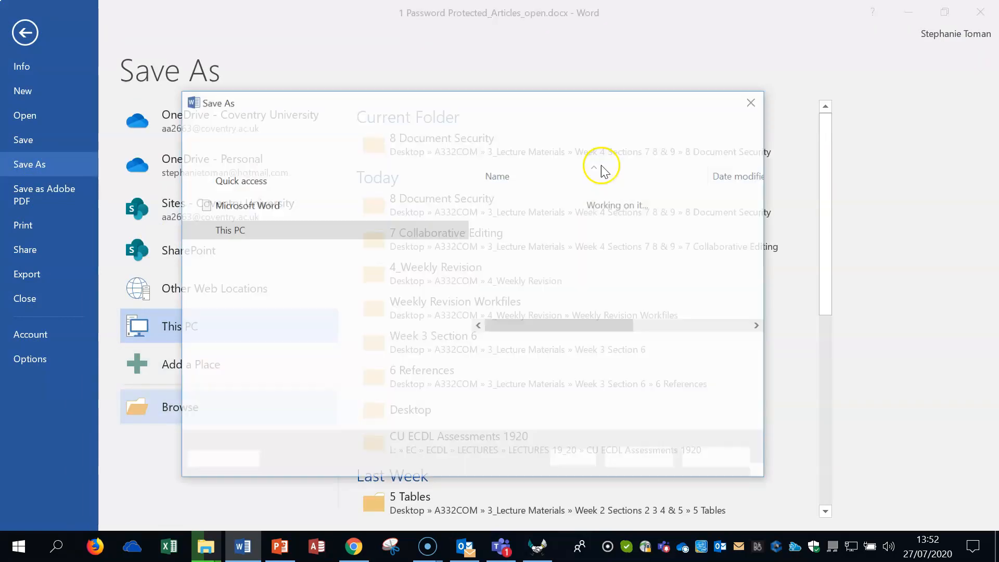
drag(529, 109, 728, 46)
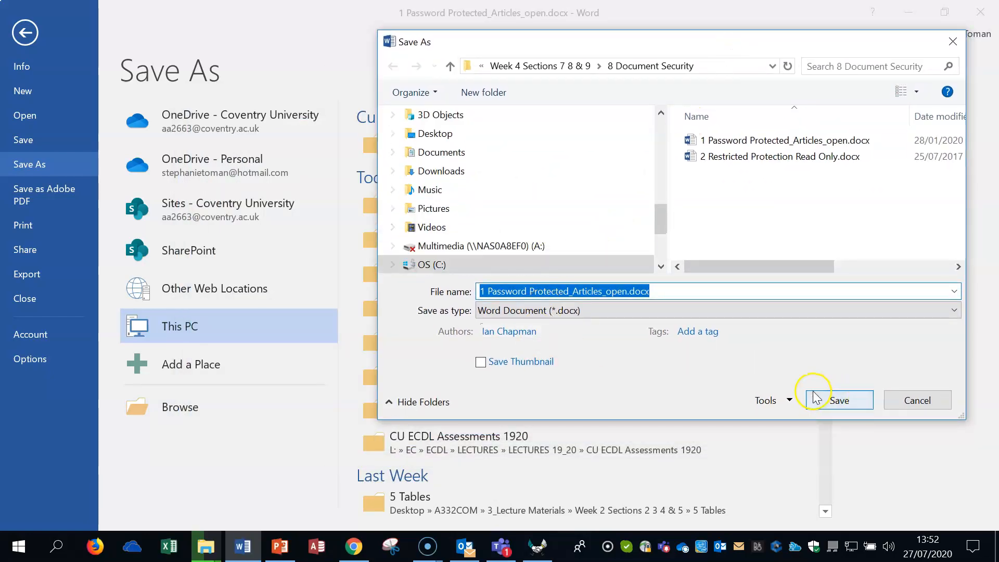
click(953, 42)
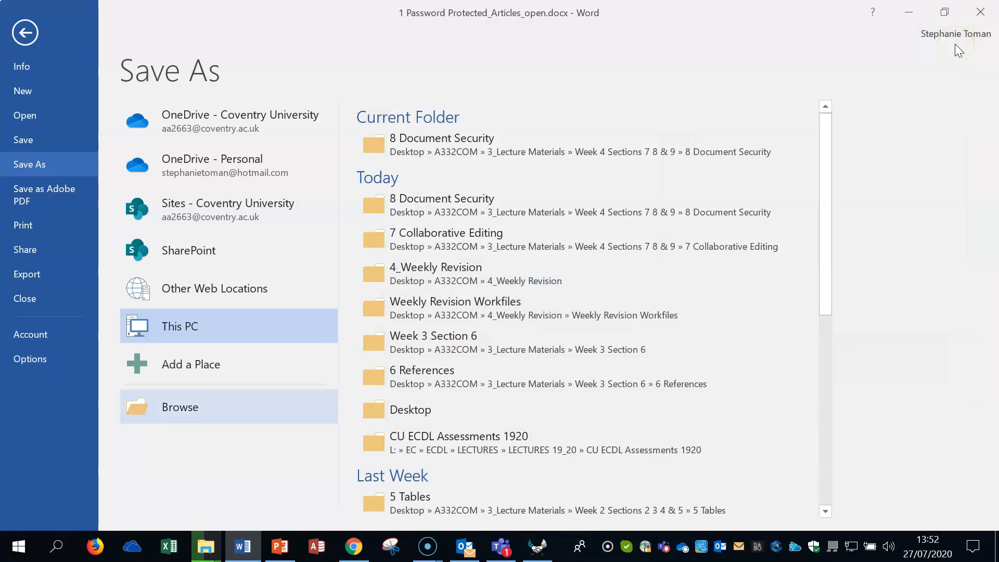
click(20, 36)
Start saving the document as a file in the 8 Document Security folder and open its General Options
click(23, 36)
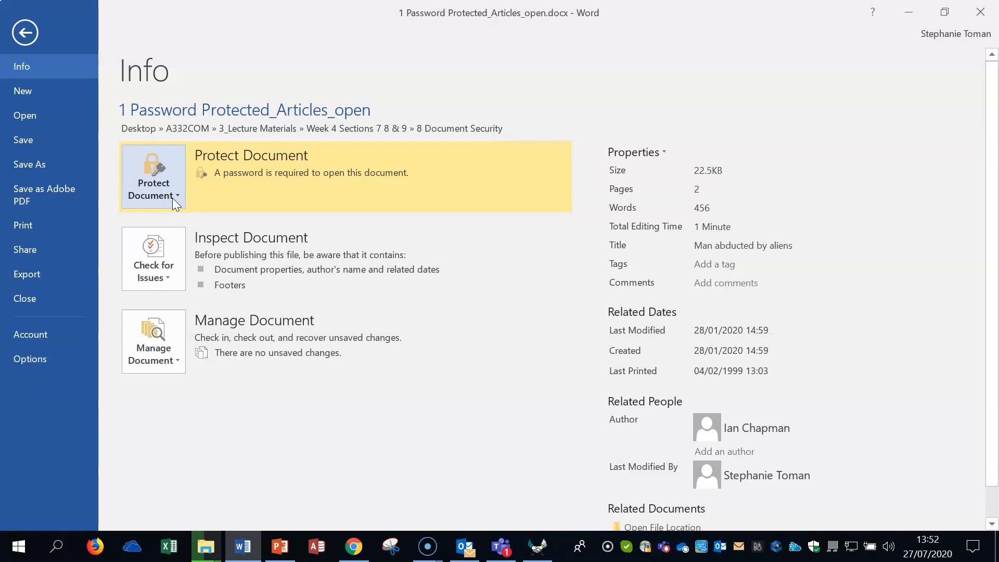
click(39, 164)
click(217, 406)
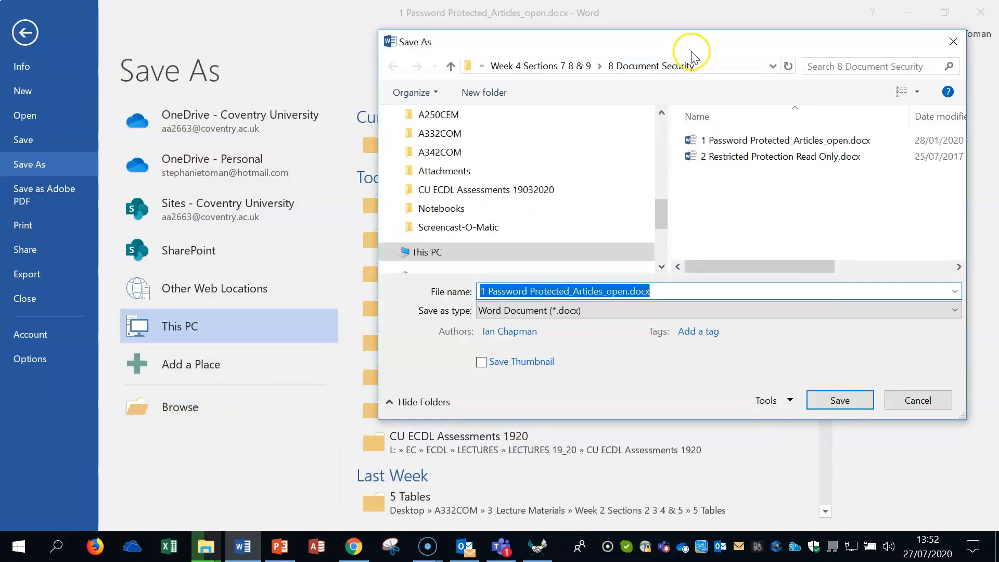
drag(740, 44, 536, 38)
click(633, 391)
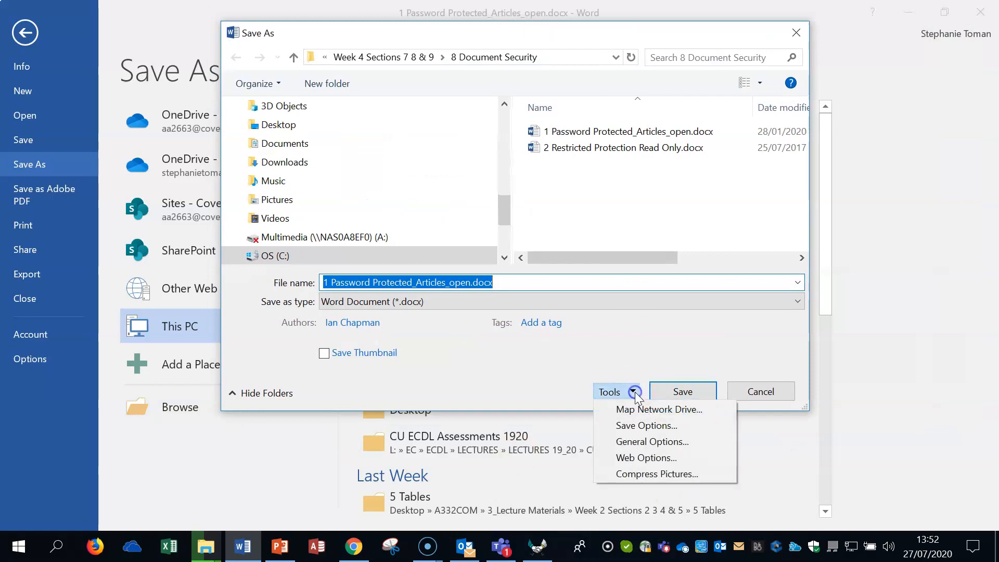
click(650, 443)
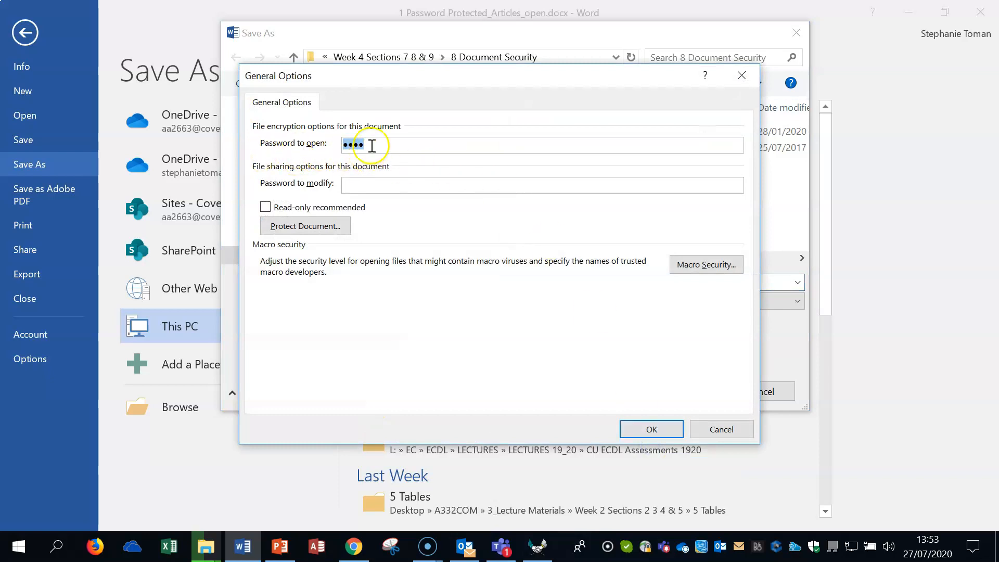
Remove the password to open, enter and confirm a password to modify, and save the document under the same name
click(360, 187)
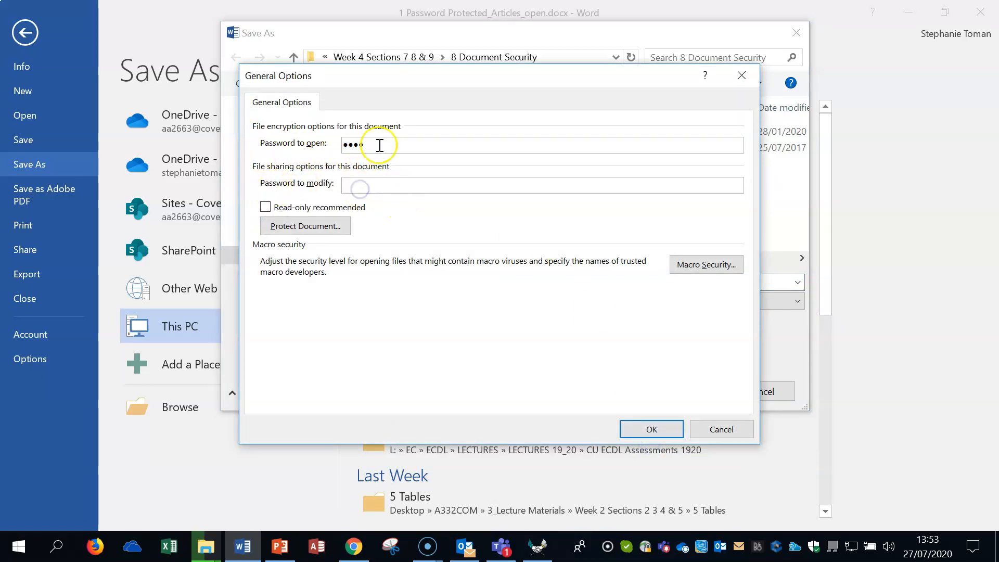
double_click(347, 138)
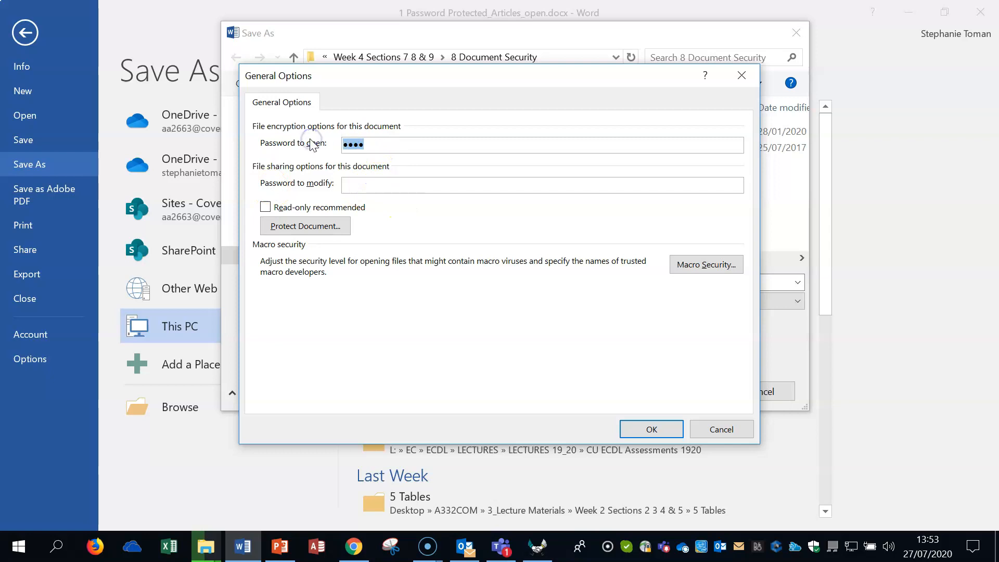
click(357, 186)
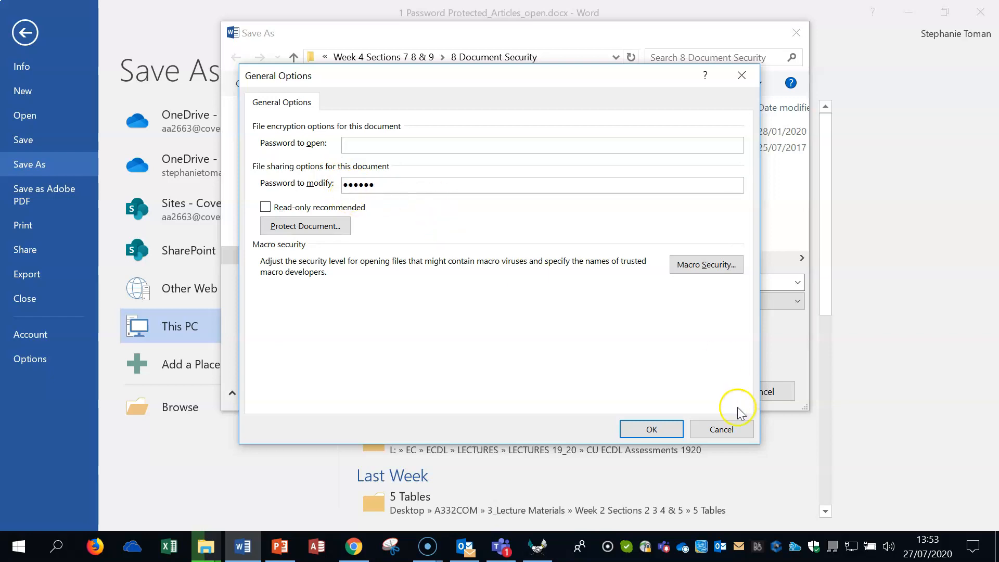
click(654, 432)
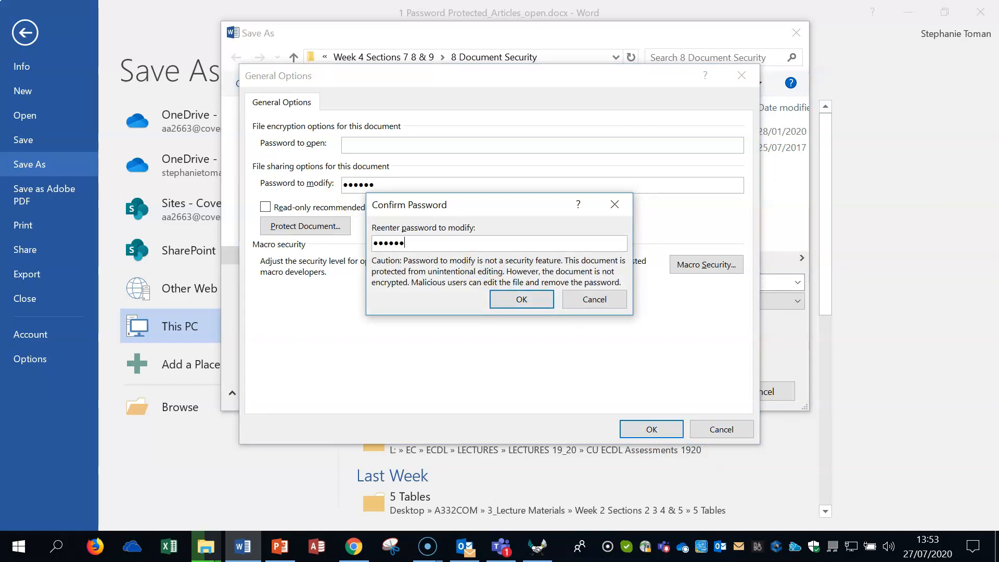
click(521, 300)
click(652, 430)
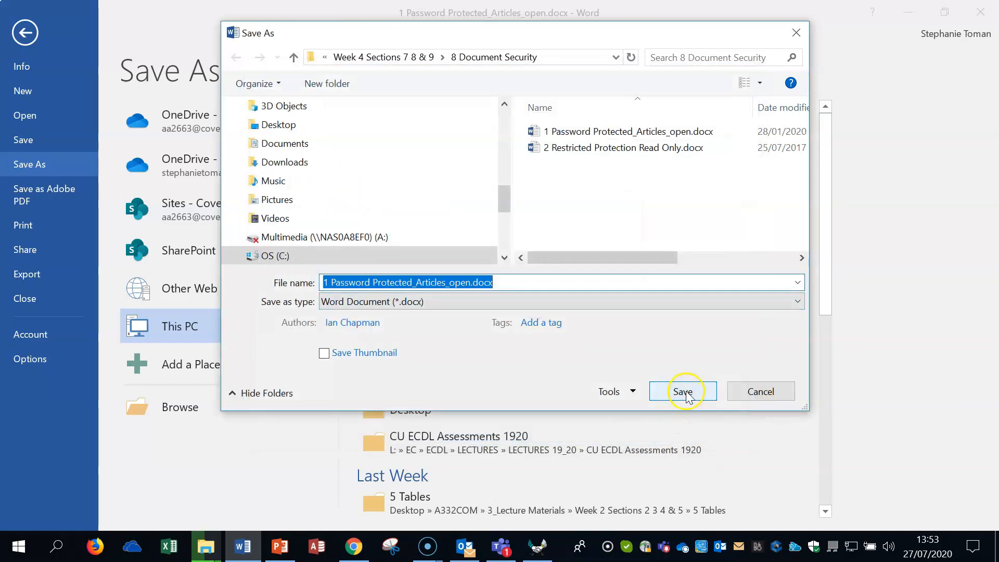
click(683, 392)
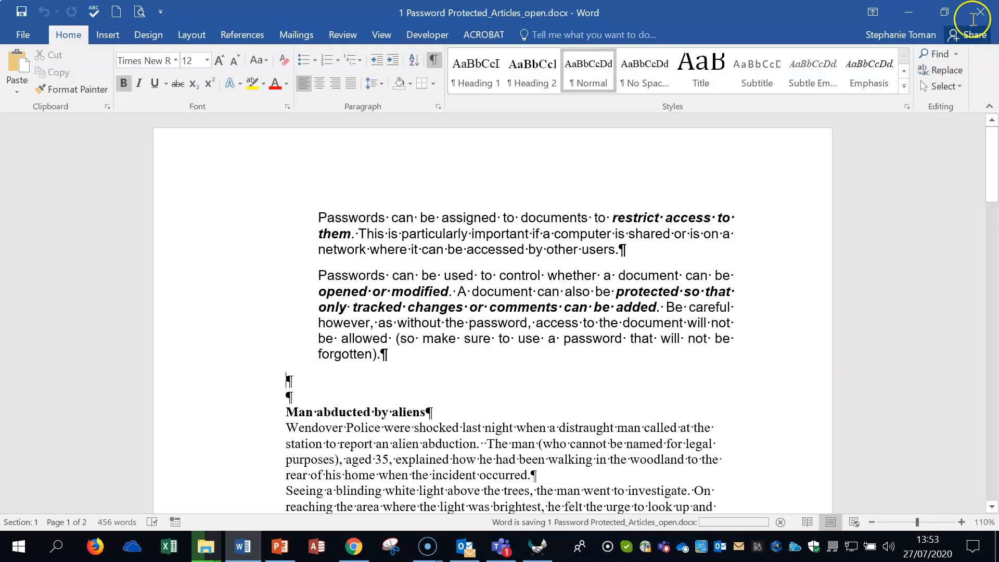
Close the document and reopen 1 Password Protected_Articles_open.docx for editing by entering the password to modify
click(991, 12)
double_click(412, 213)
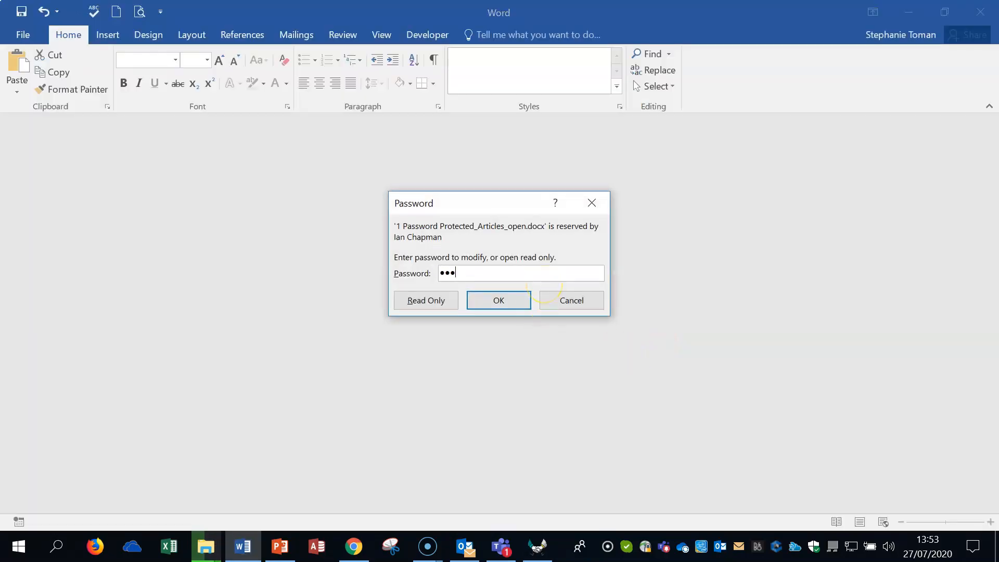
click(478, 297)
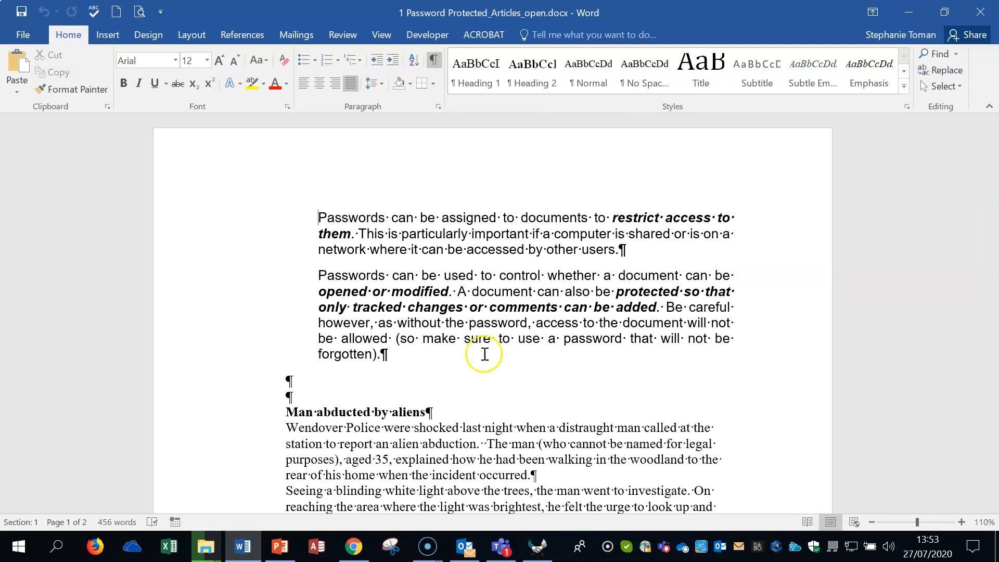
Hide the paragraph marks and other formatting symbols in the reopened document
click(506, 359)
click(593, 357)
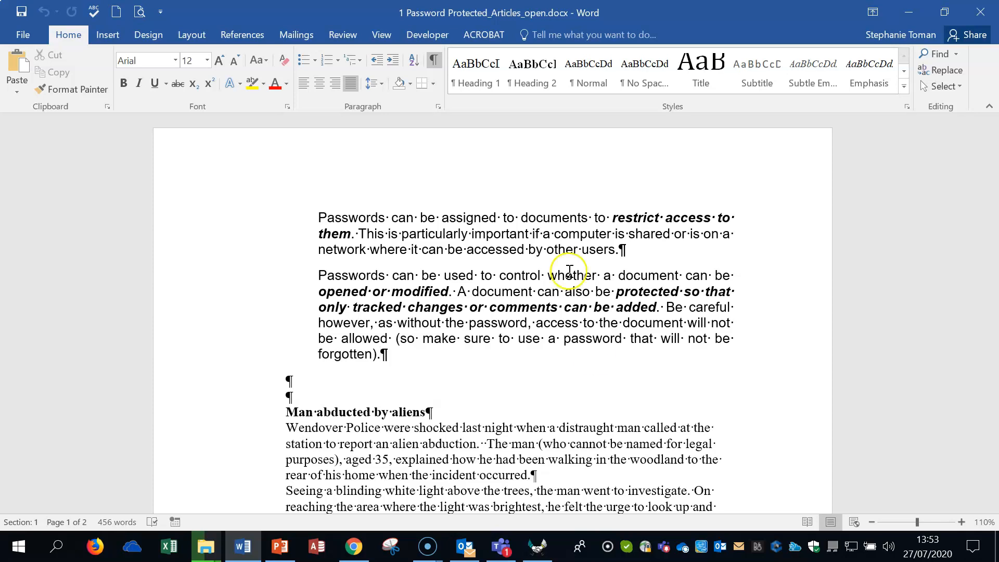
click(433, 59)
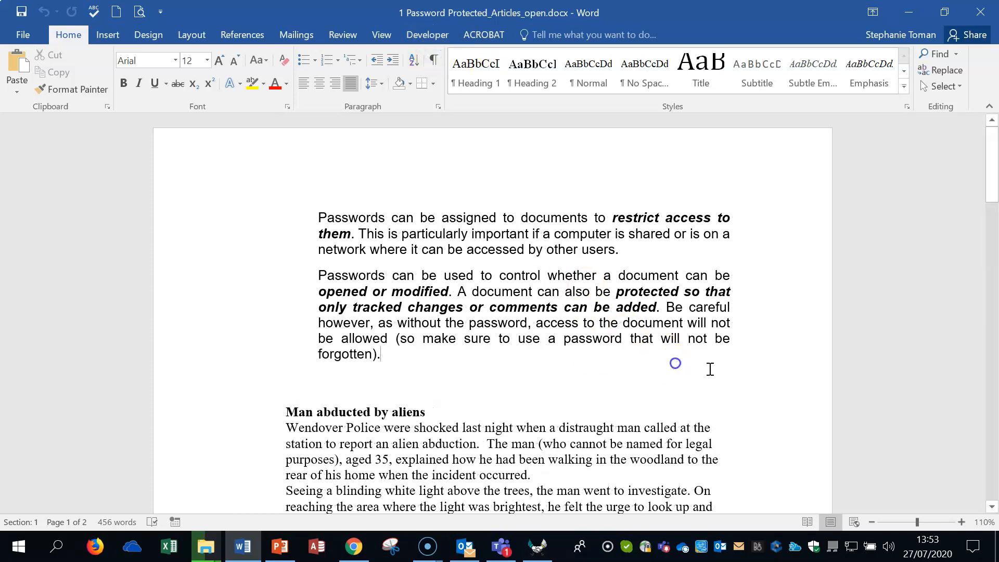
click(746, 372)
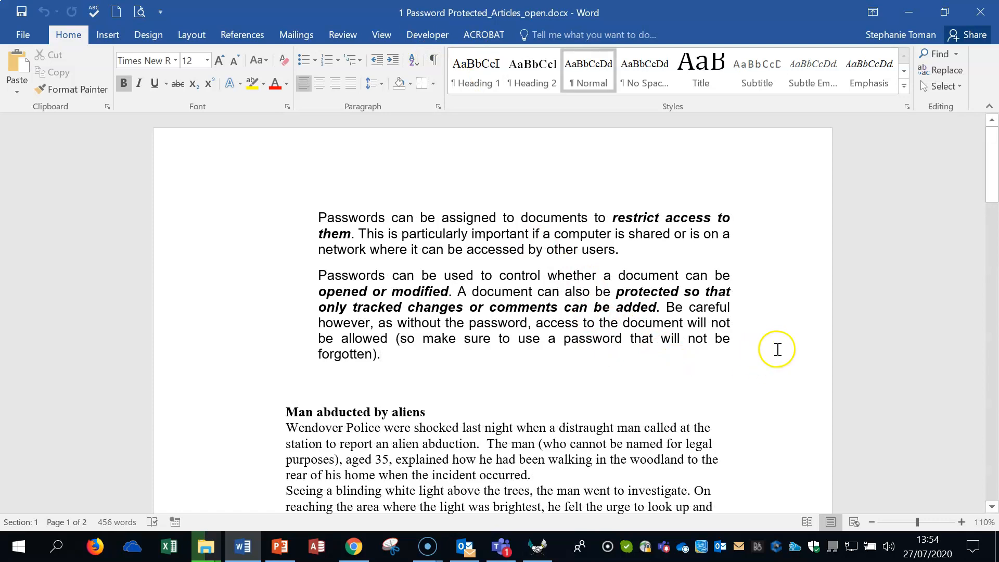
Remove the password to modify in the save General Options and save the document under the same name
click(23, 34)
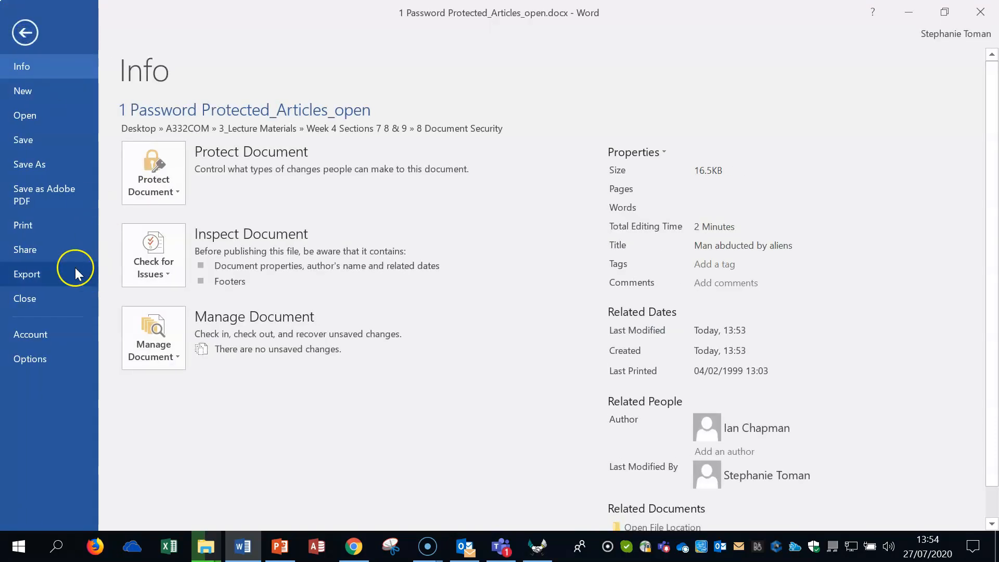
click(37, 165)
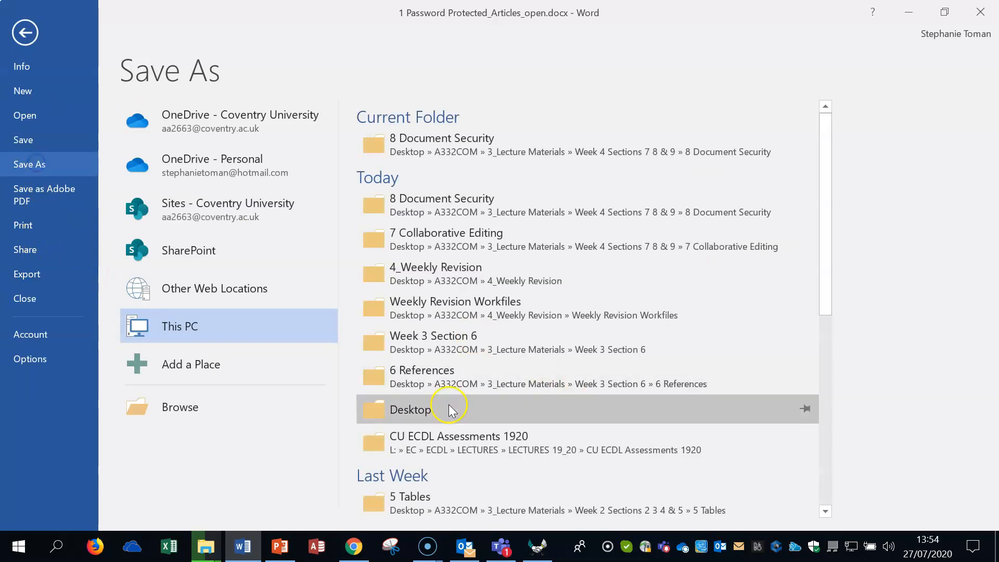
click(184, 406)
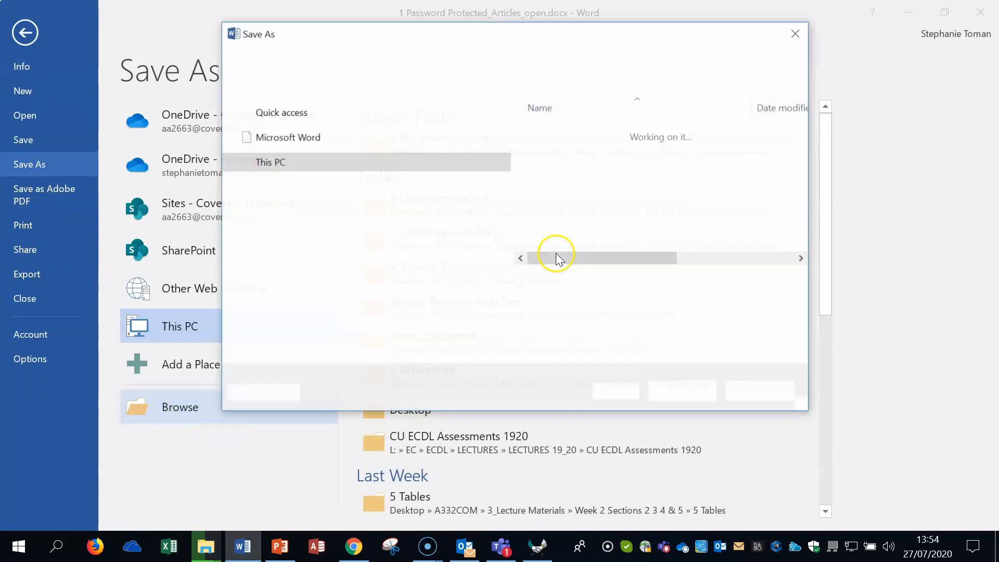
click(634, 393)
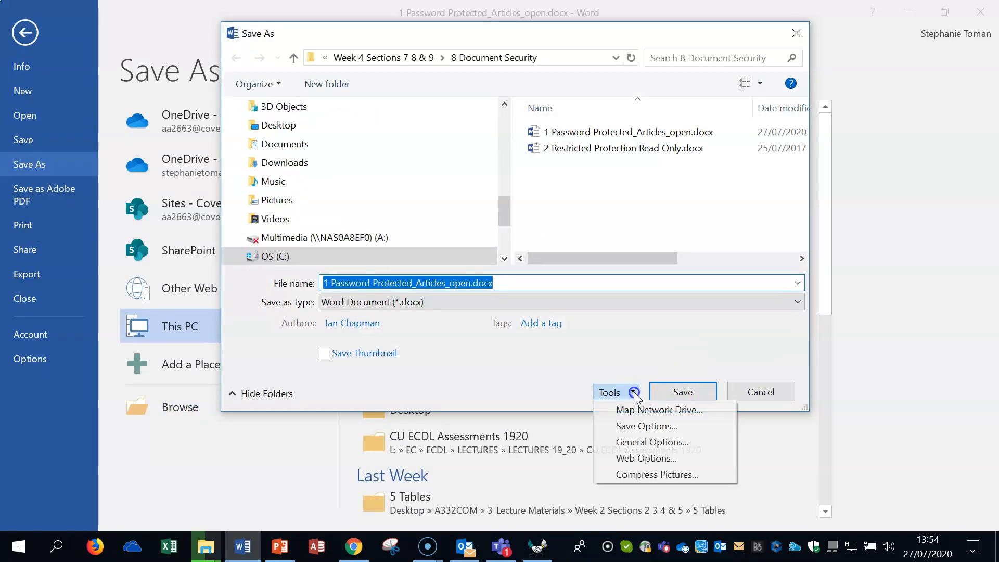
click(631, 444)
drag(410, 186, 299, 182)
key(BackSpace)
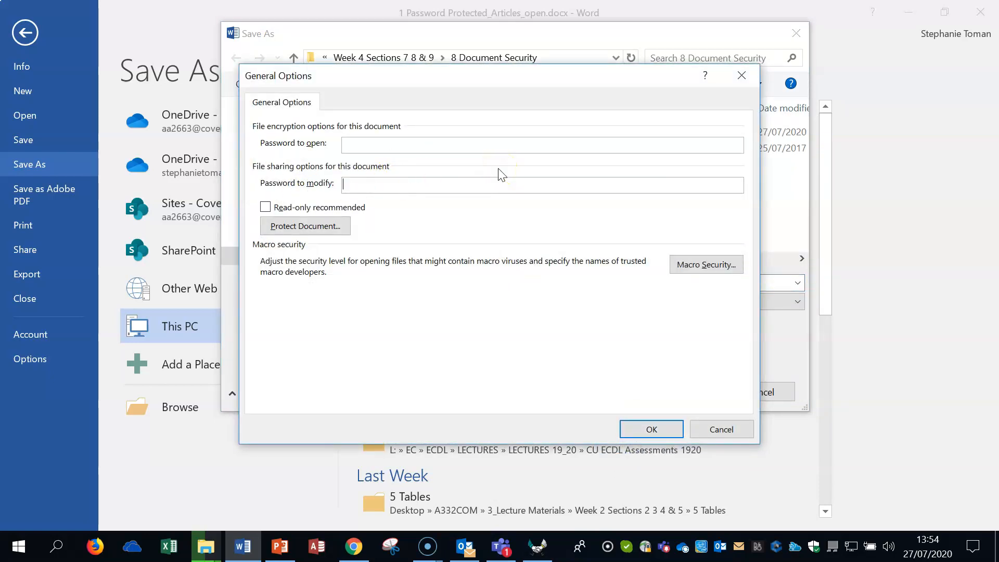
click(653, 428)
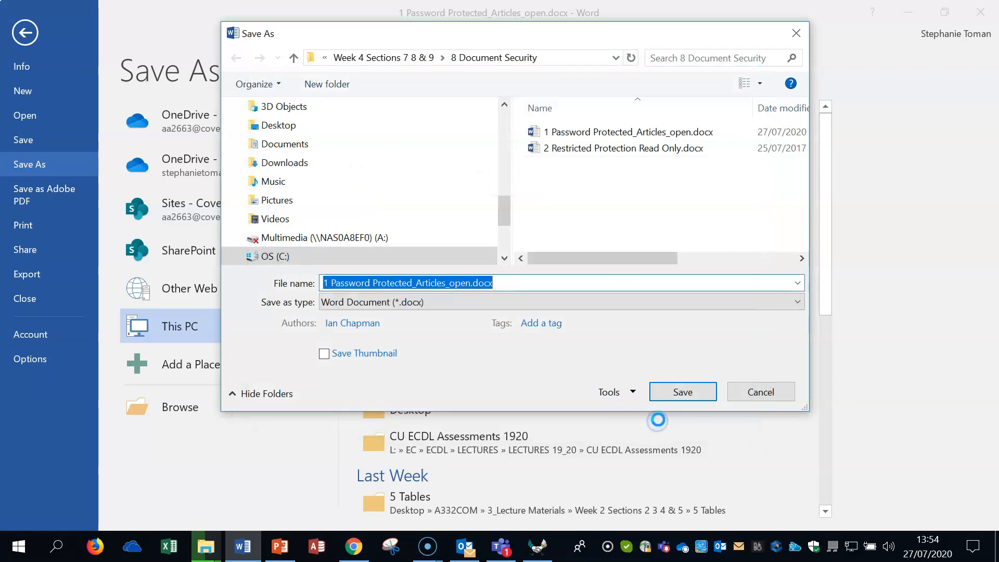
click(683, 392)
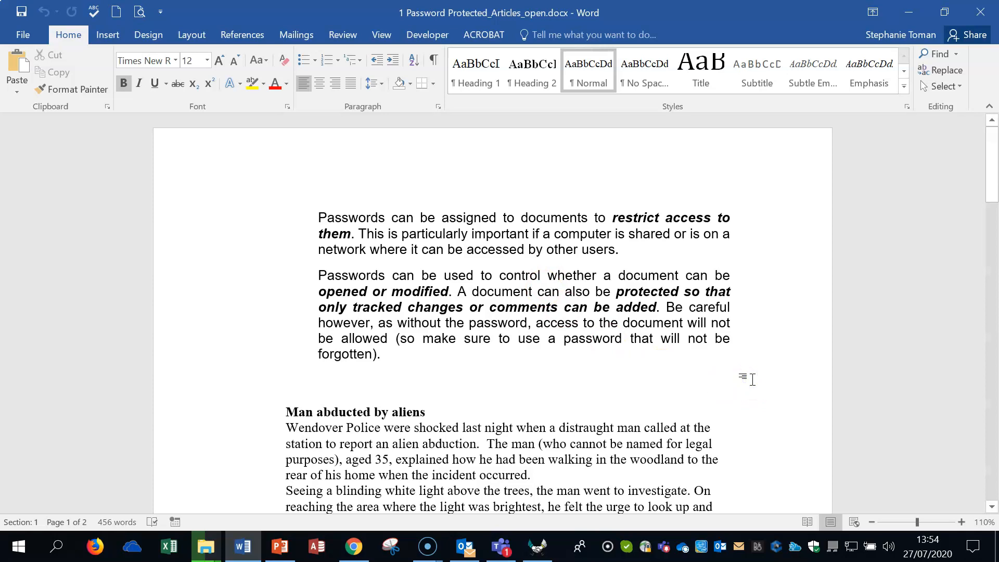
Close the document and reopen 1 Password Protected_Articles_open.docx from the 8 Document Security folder
click(980, 12)
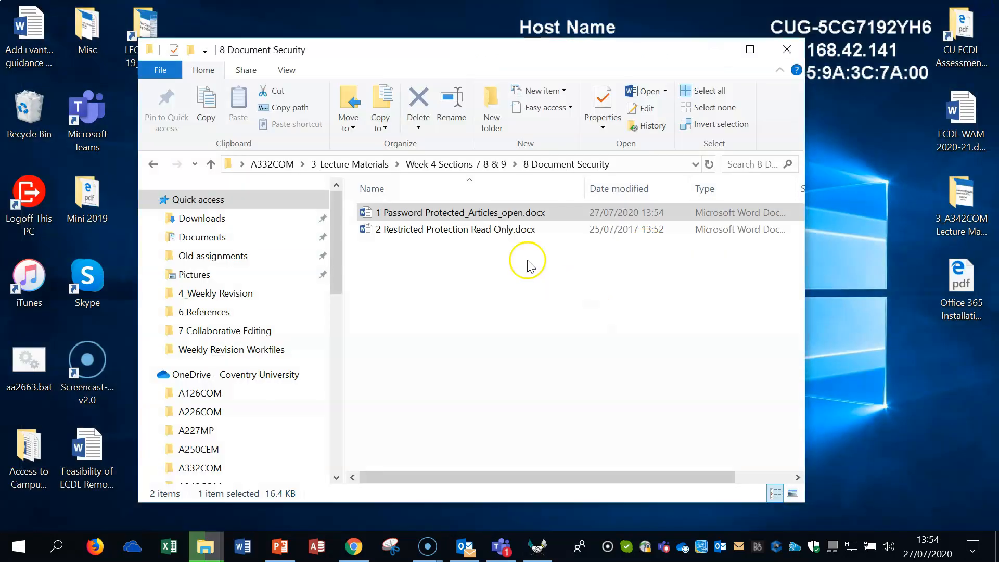
double_click(432, 213)
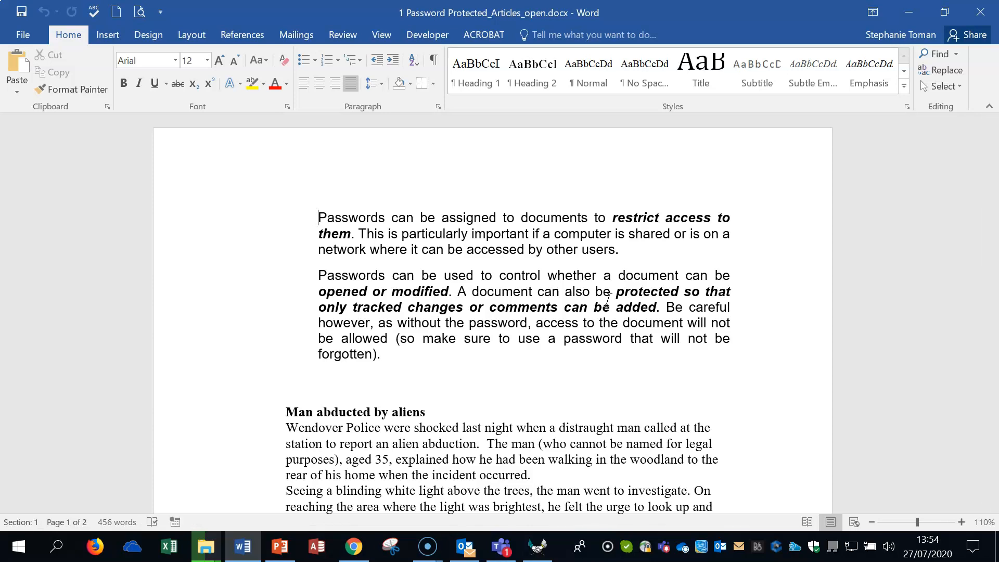
click(623, 406)
click(735, 363)
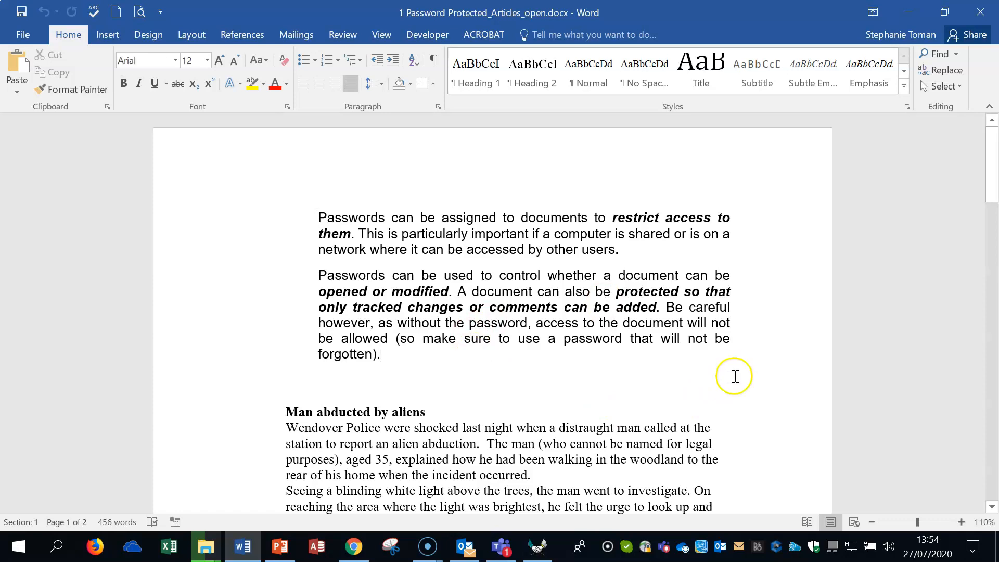
scroll(740, 390, down, 3)
scroll(739, 390, up, 3)
click(319, 275)
click(732, 366)
Open the Restrict Editing settings and allow only Filling in forms as the type of editing in the document
click(343, 34)
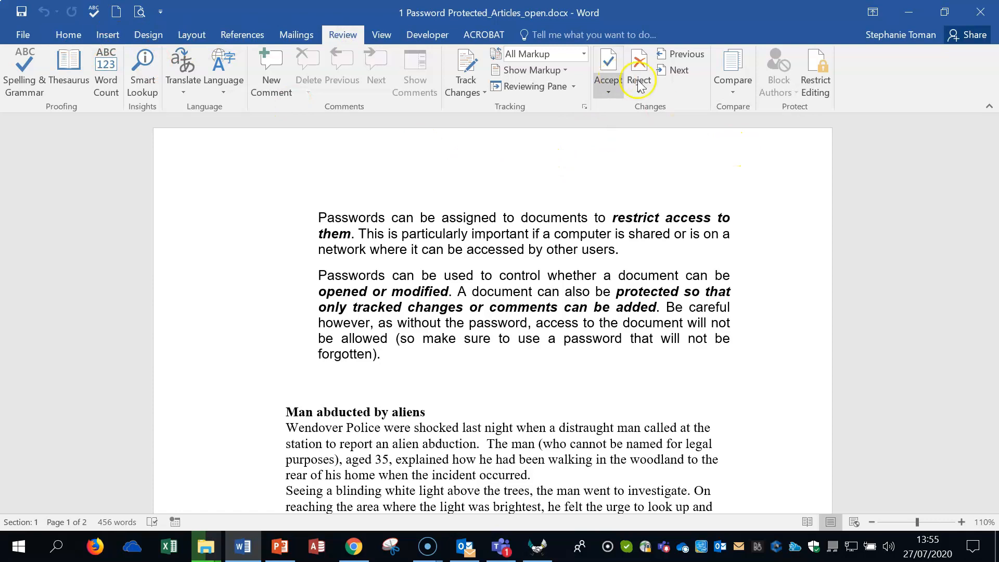
click(818, 58)
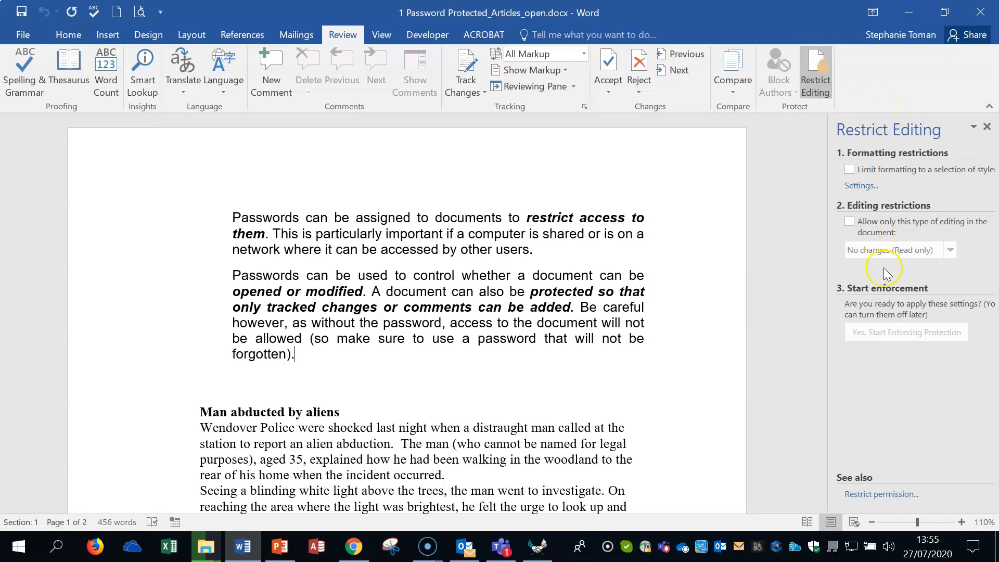
click(971, 412)
click(849, 222)
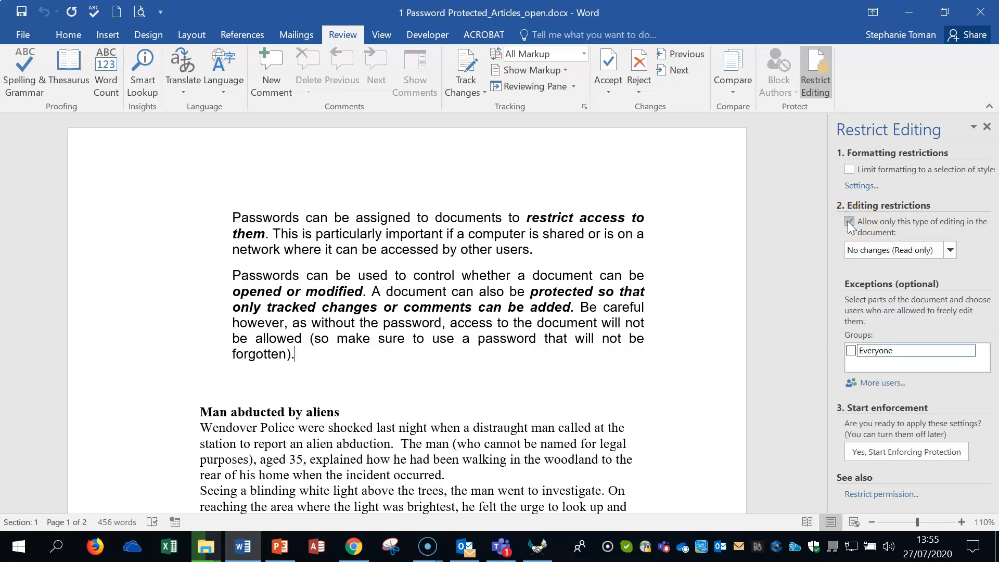
click(950, 251)
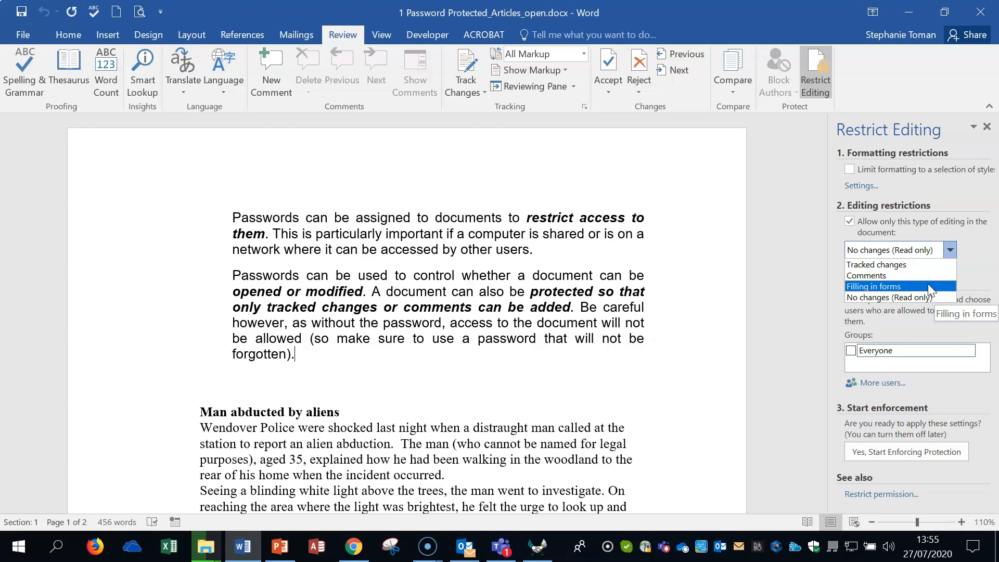
click(891, 286)
Start enforcing the editing protection by entering and confirming a protection password
click(910, 337)
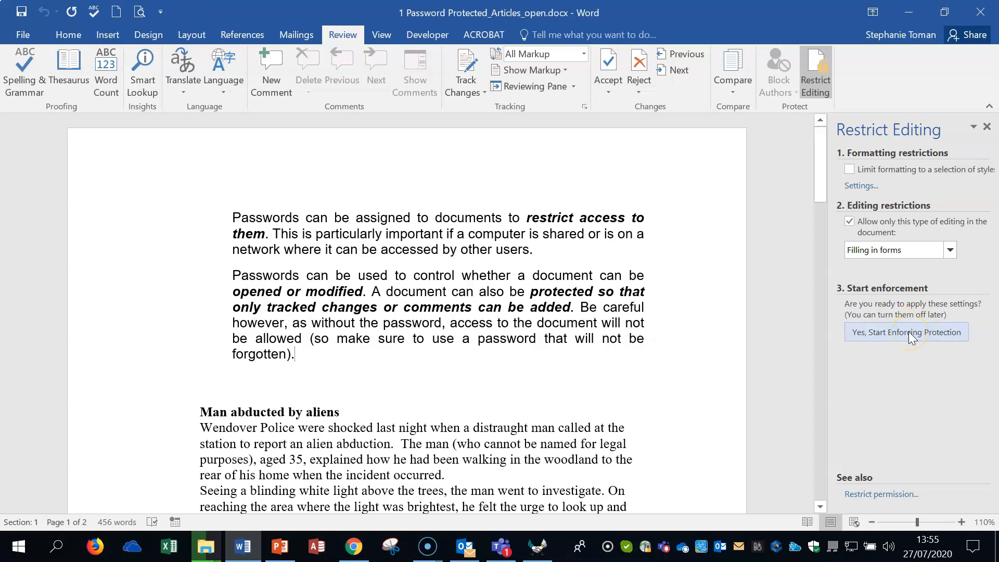
click(560, 250)
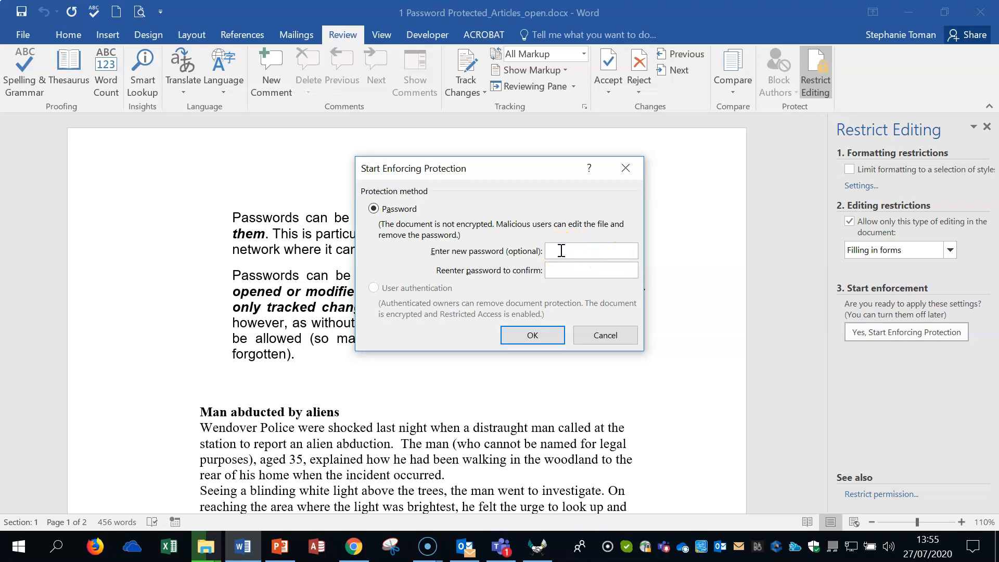
text(•••••••)
key(Tab)
click(666, 279)
text(•••)
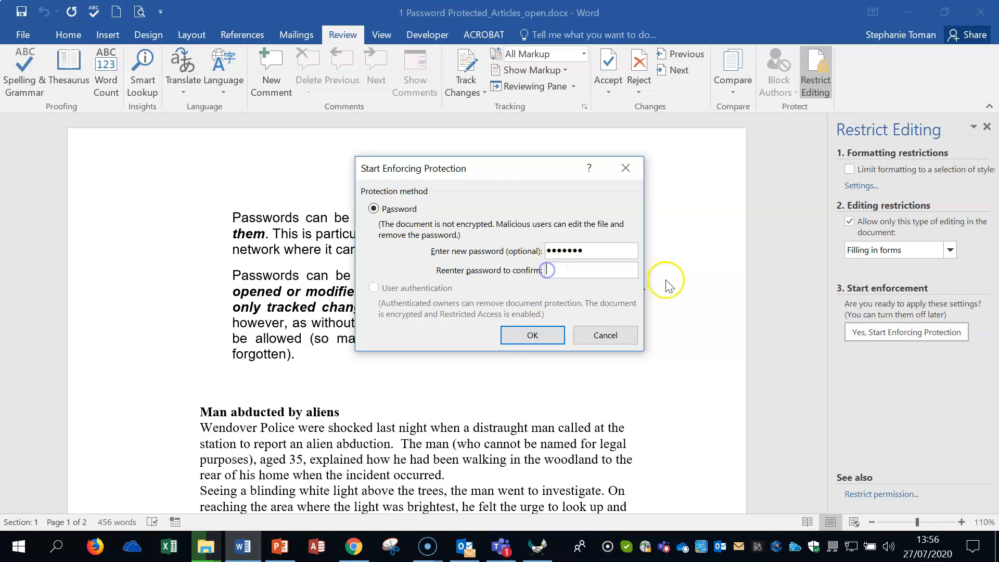
text(••••)
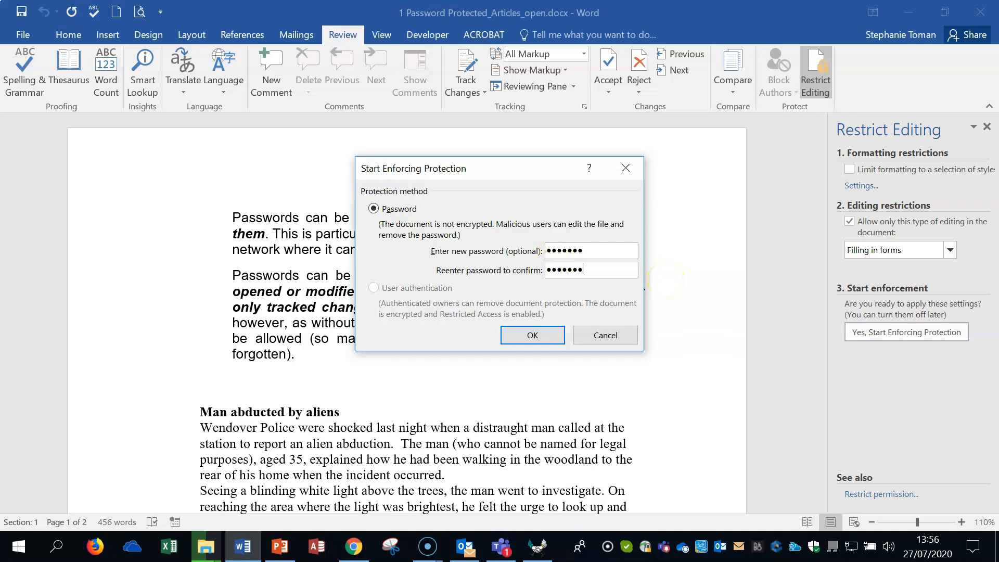
click(554, 335)
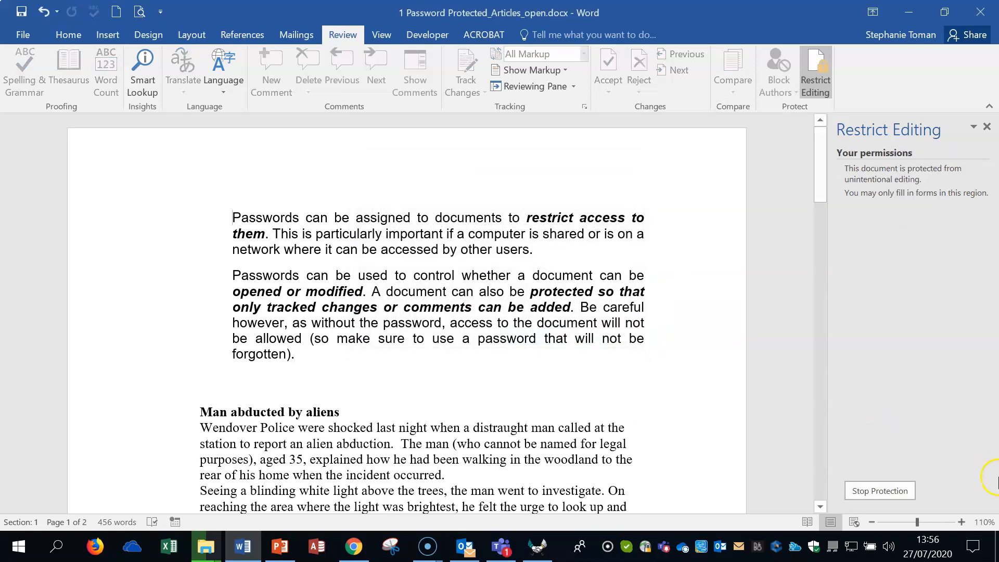
Stop the document protection by entering the password, and close the document without saving the changes
click(889, 497)
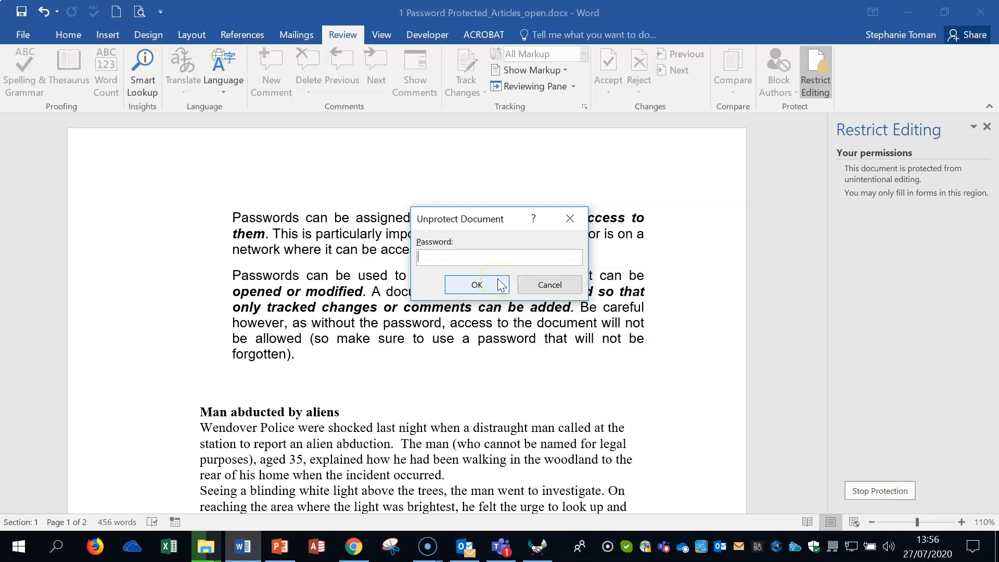
text(*******)
click(462, 286)
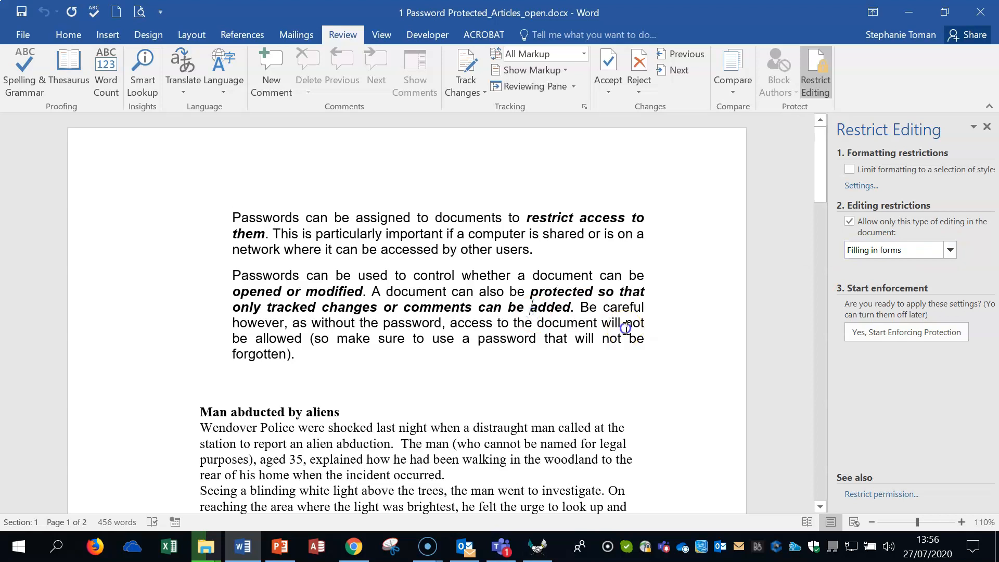
click(684, 327)
click(651, 361)
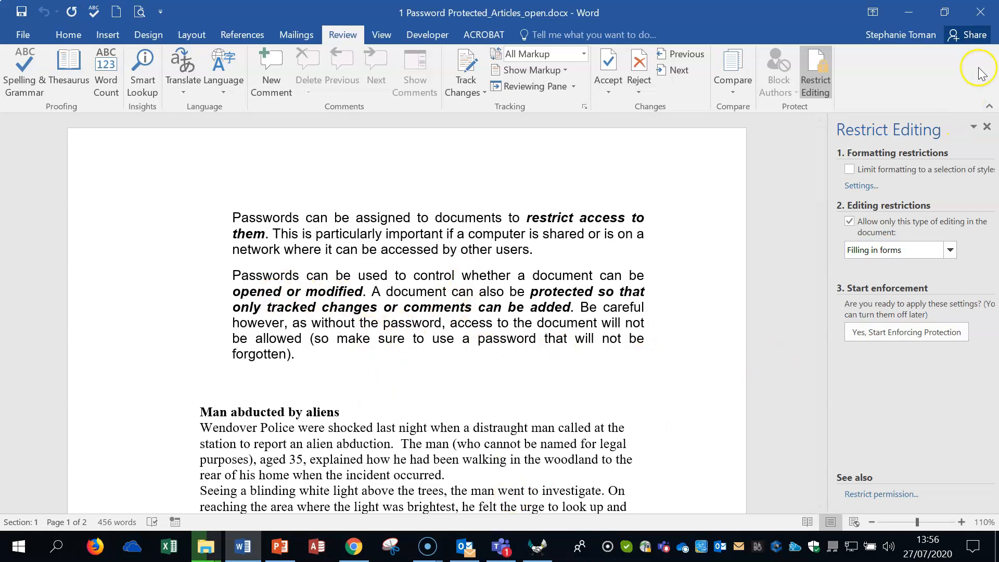
click(982, 16)
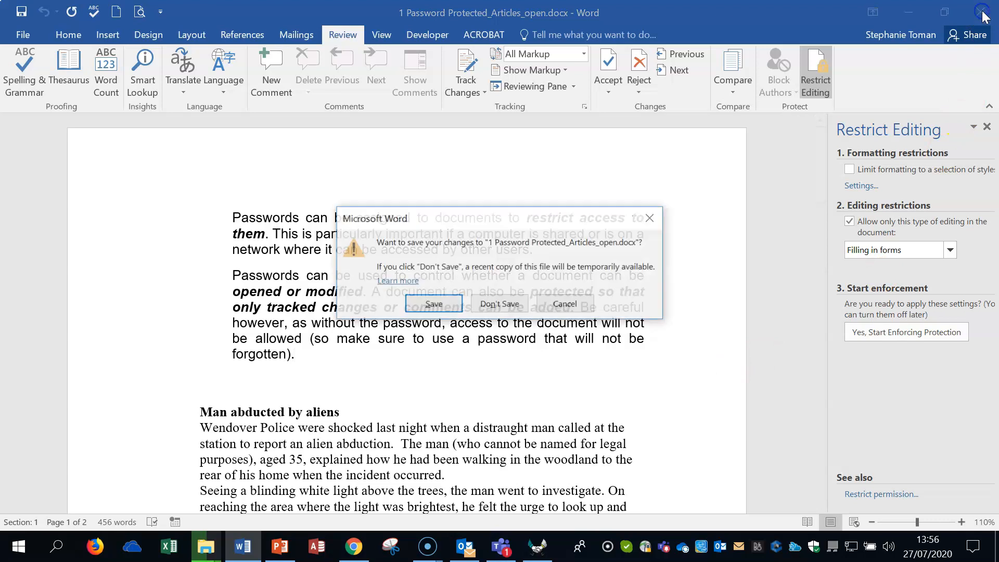
click(512, 307)
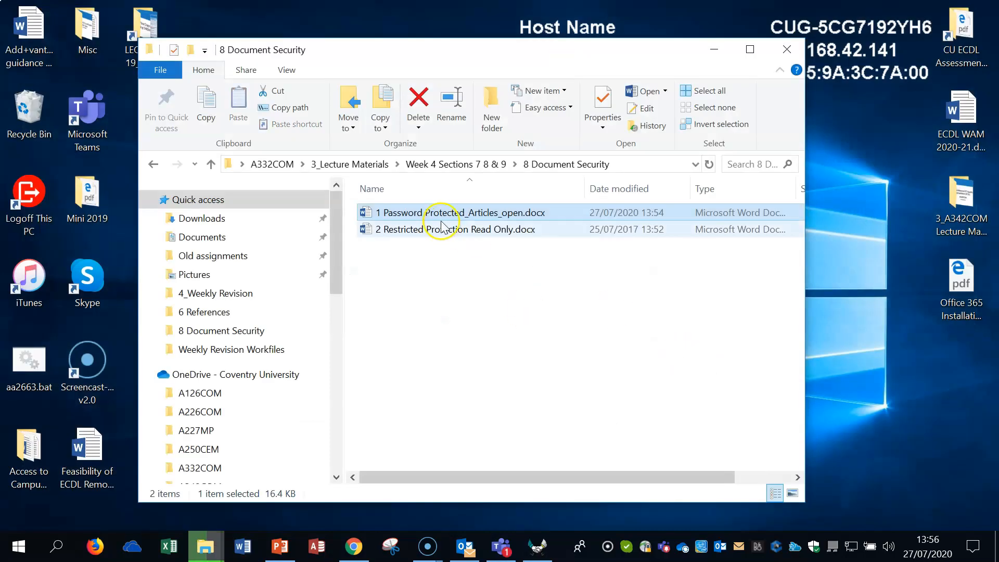
Open 2 Restricted Protection Read Only.docx, display its editing restriction settings, and close it
click(442, 233)
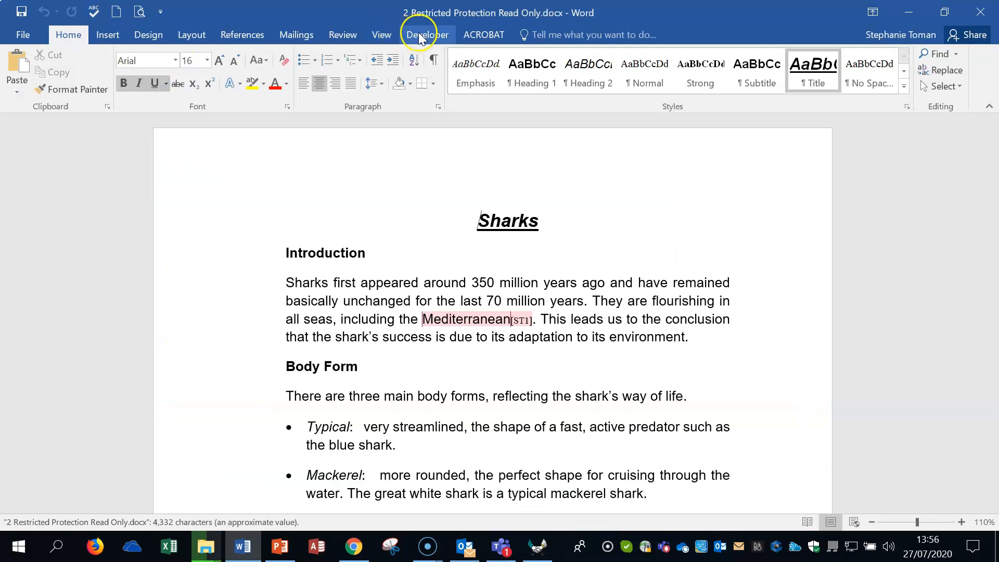
click(341, 34)
click(815, 78)
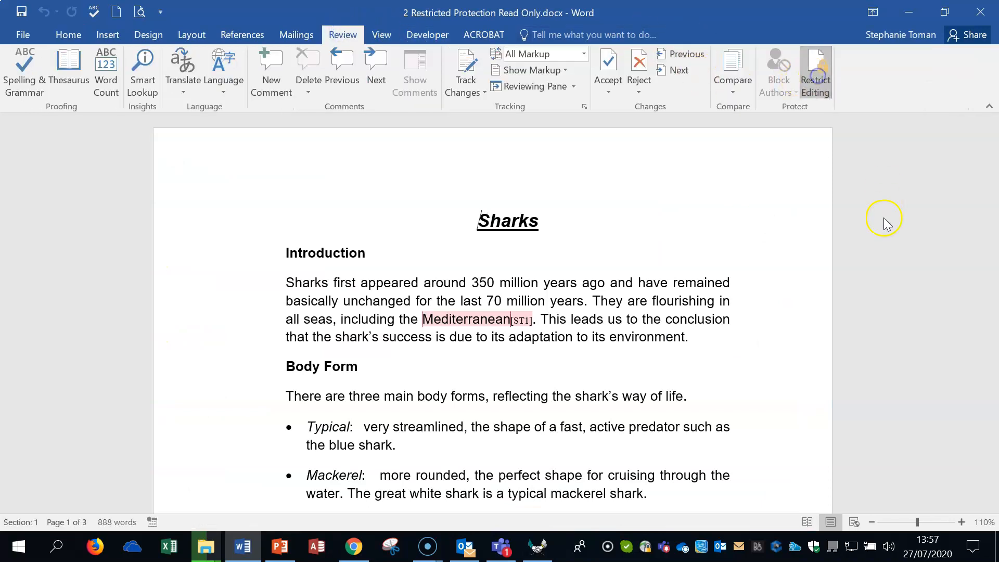
click(980, 12)
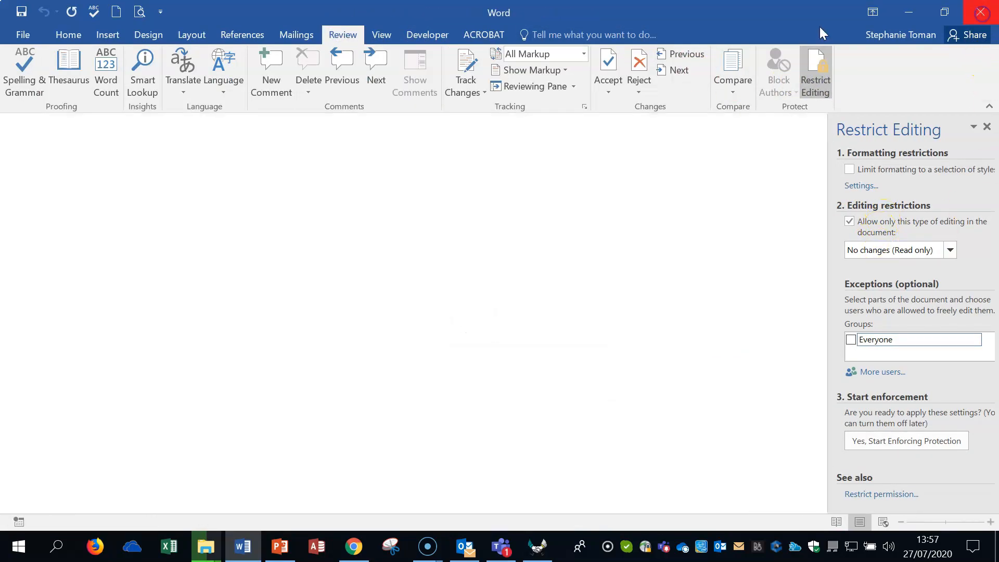
Reopen 1 Password Protected_Articles_open.docx, show where General Options is found when saving a copy, and cancel the save
click(437, 214)
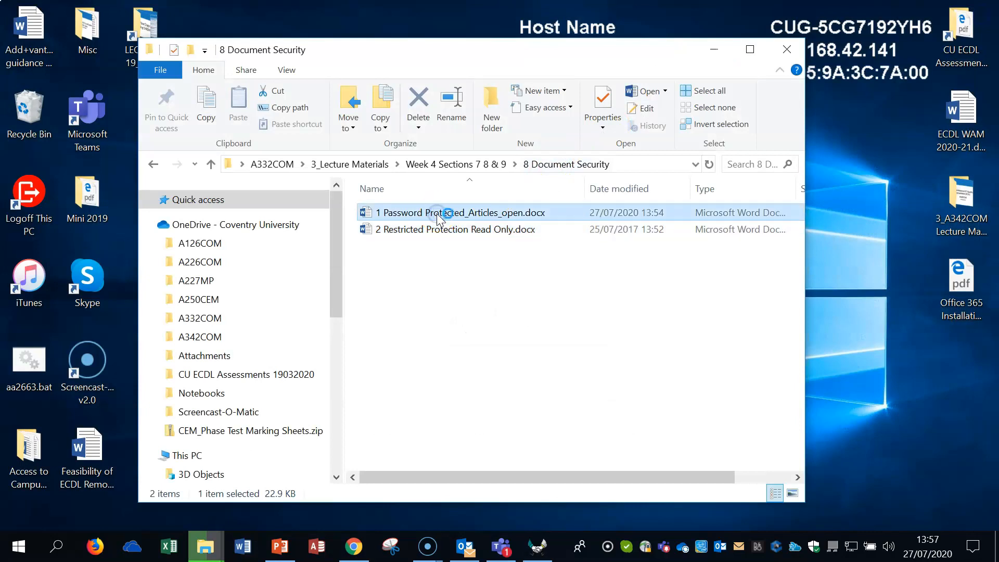
double_click(436, 213)
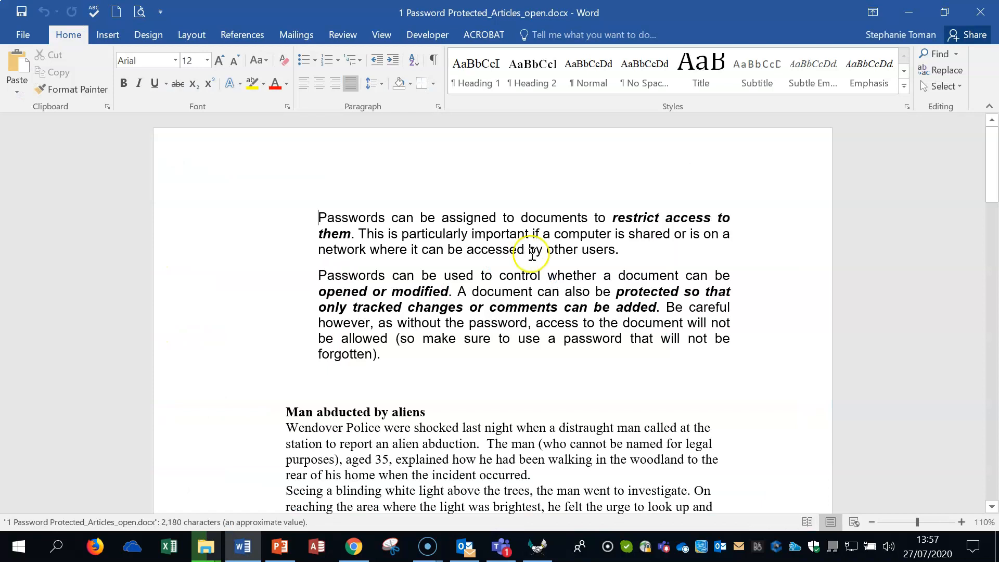
click(15, 35)
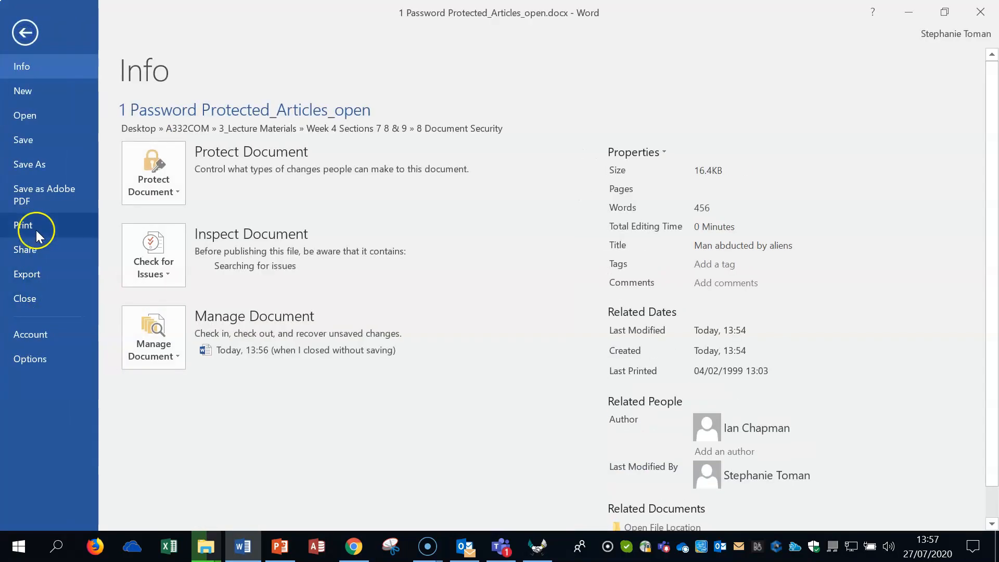
click(31, 165)
click(312, 422)
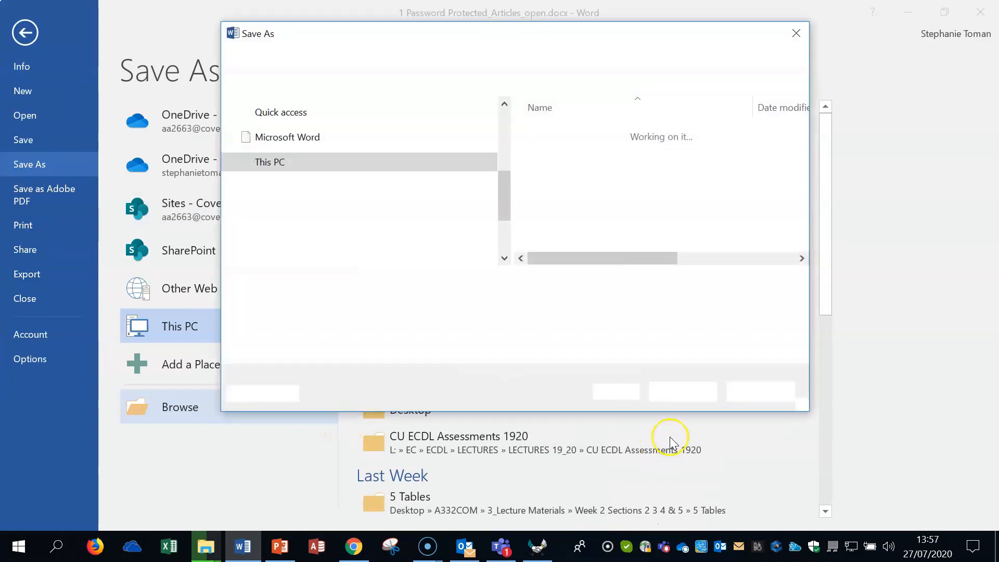
click(631, 394)
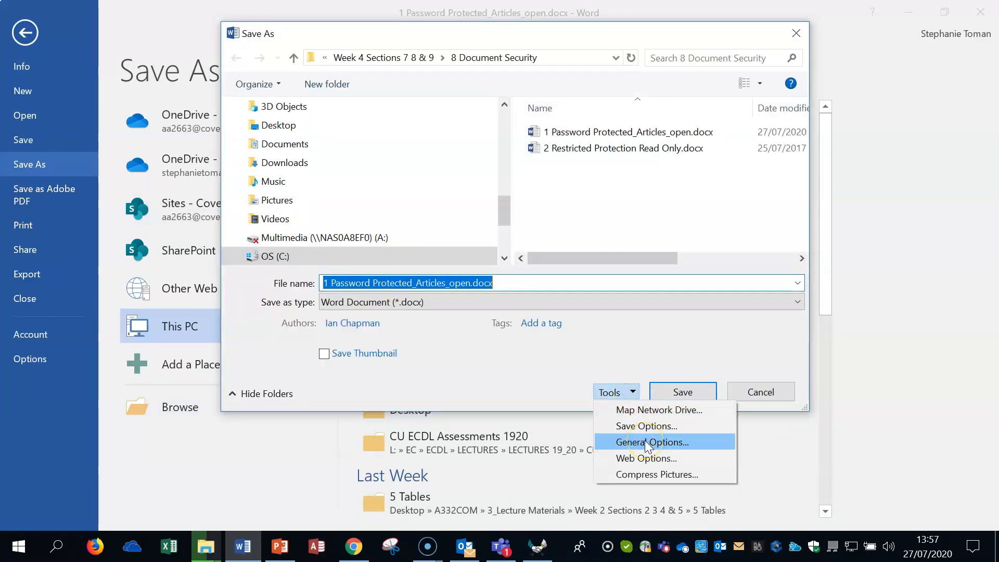
click(796, 33)
click(796, 33)
click(30, 32)
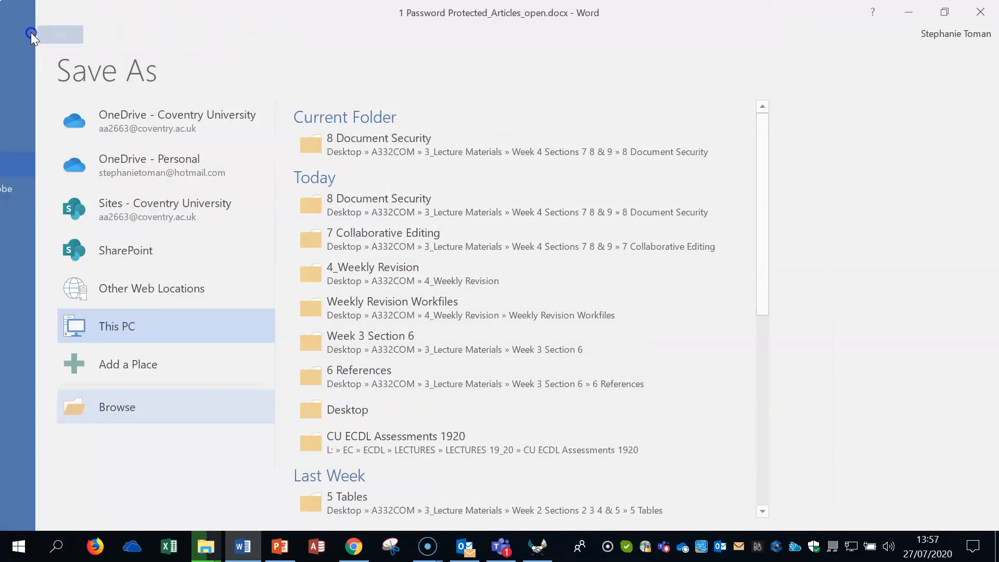
Close the document and return to the Week 4 Sections 7 8 & 9 folder
click(986, 11)
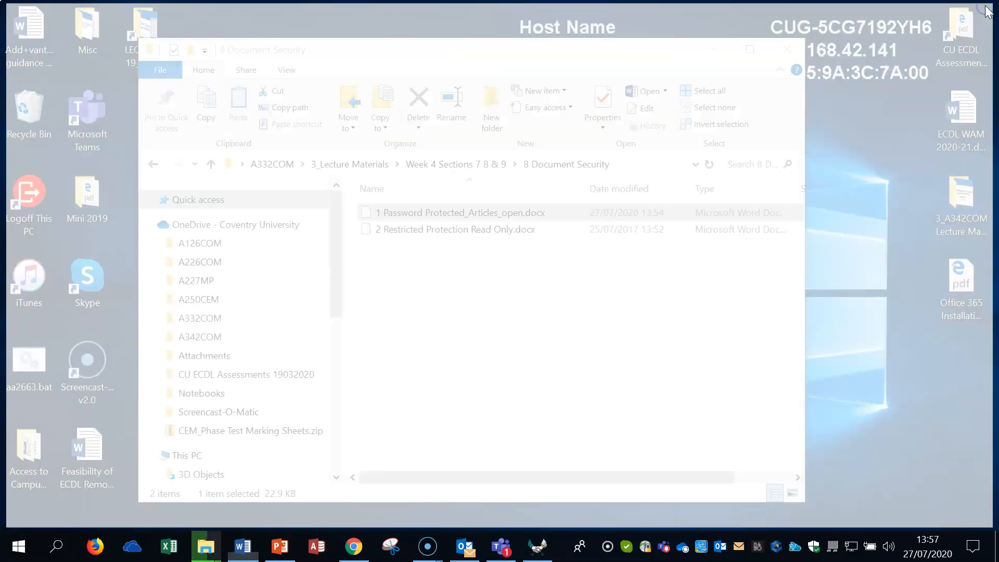
click(151, 164)
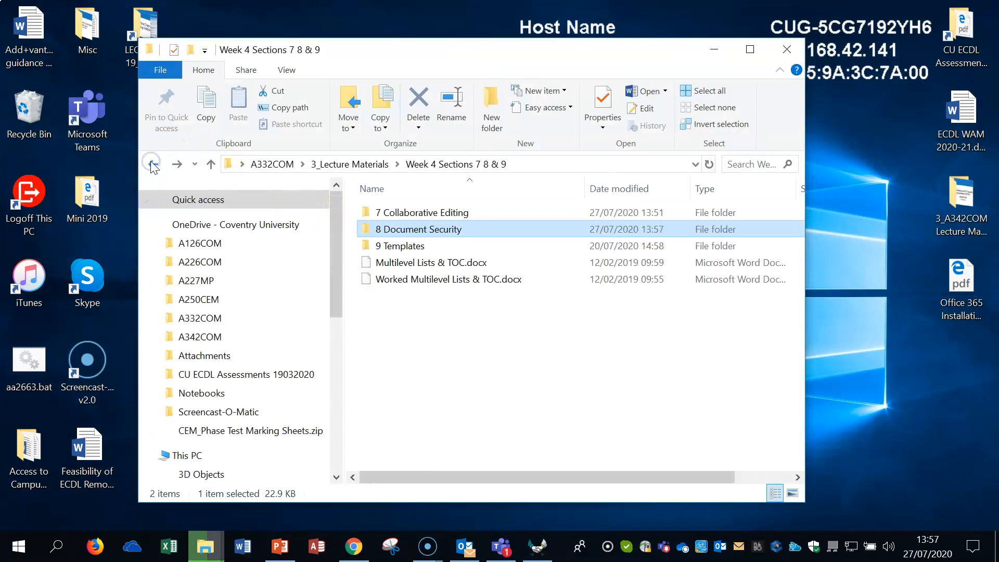
Open the 9 Templates folder and widen both the folder window and its Type column
click(436, 245)
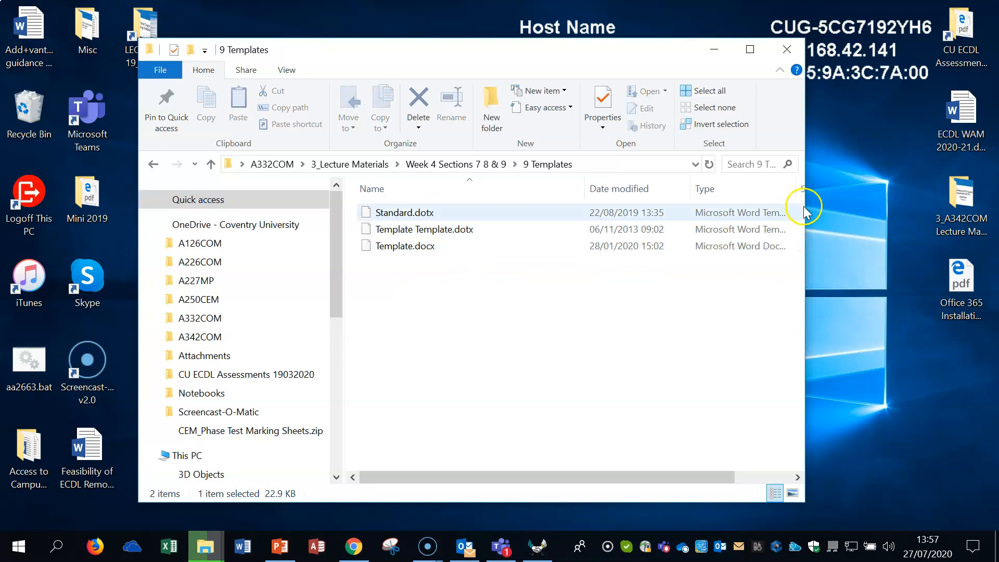
drag(805, 205, 929, 196)
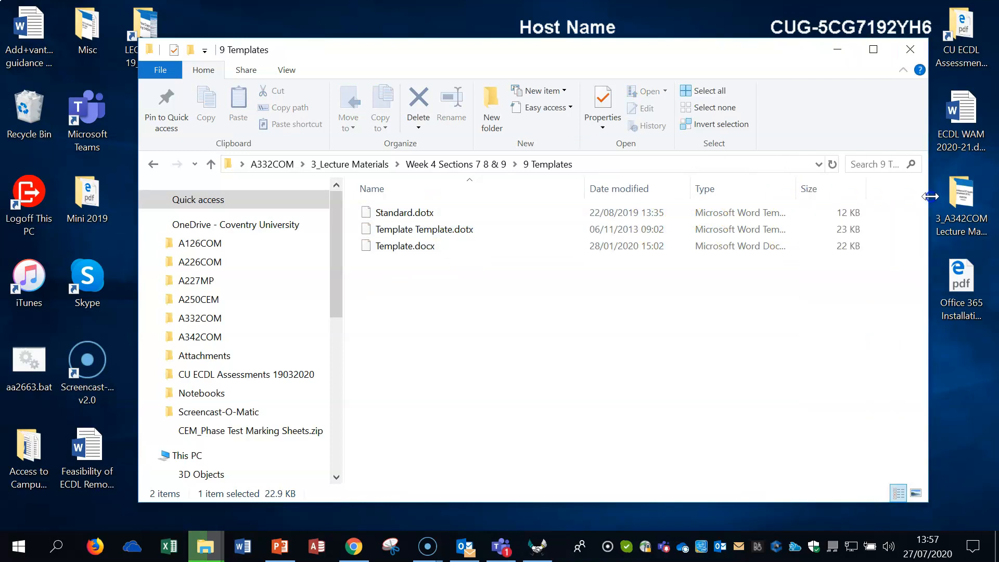
drag(798, 185, 861, 185)
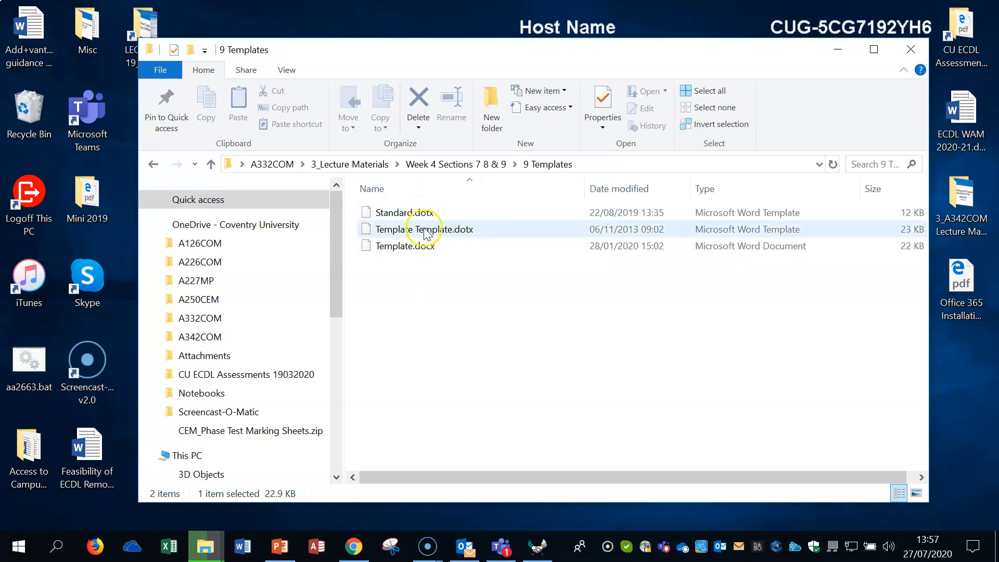
Create a document from Template Template.dotx and clear any existing watermark
double_click(451, 231)
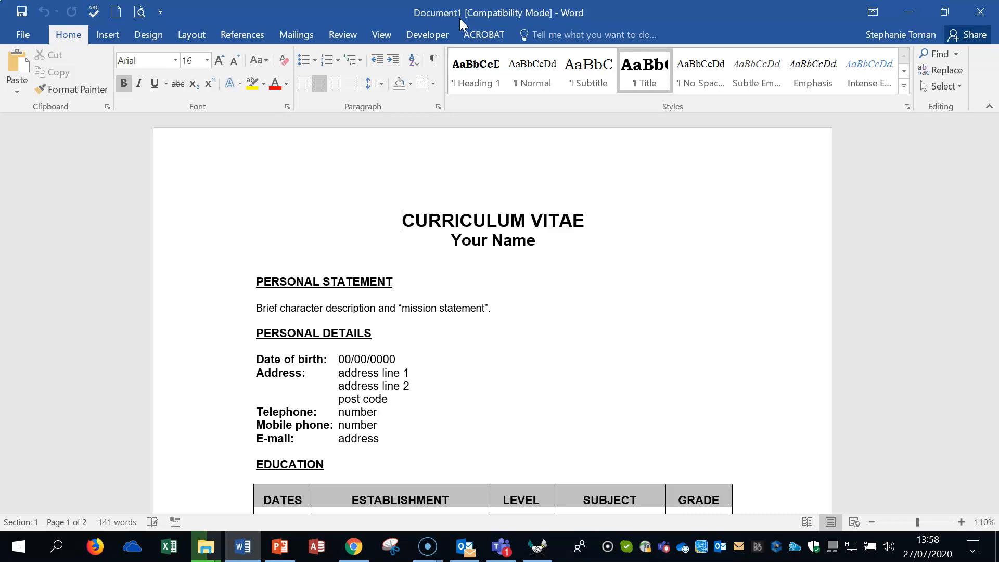
click(203, 33)
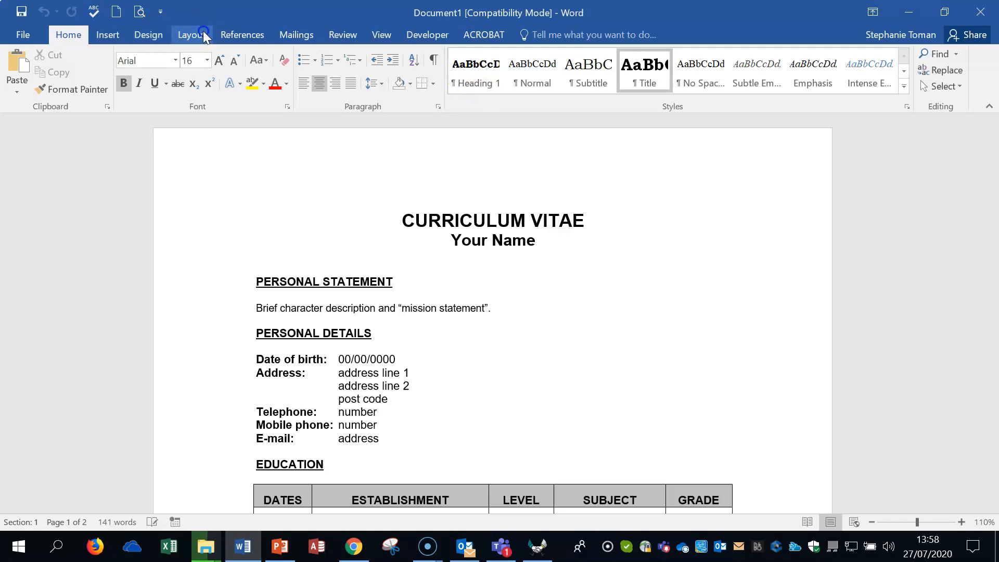
click(175, 37)
click(167, 35)
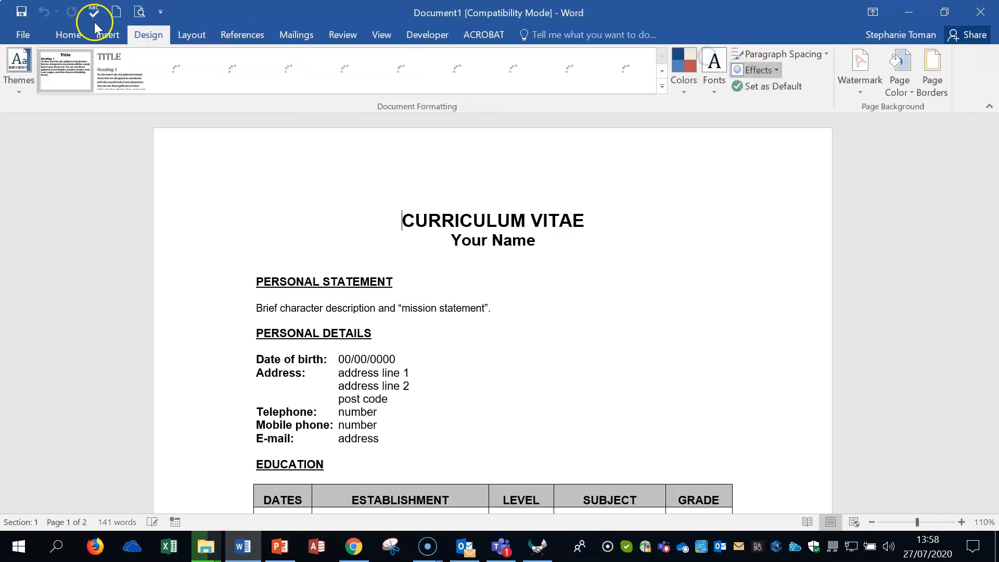
click(857, 80)
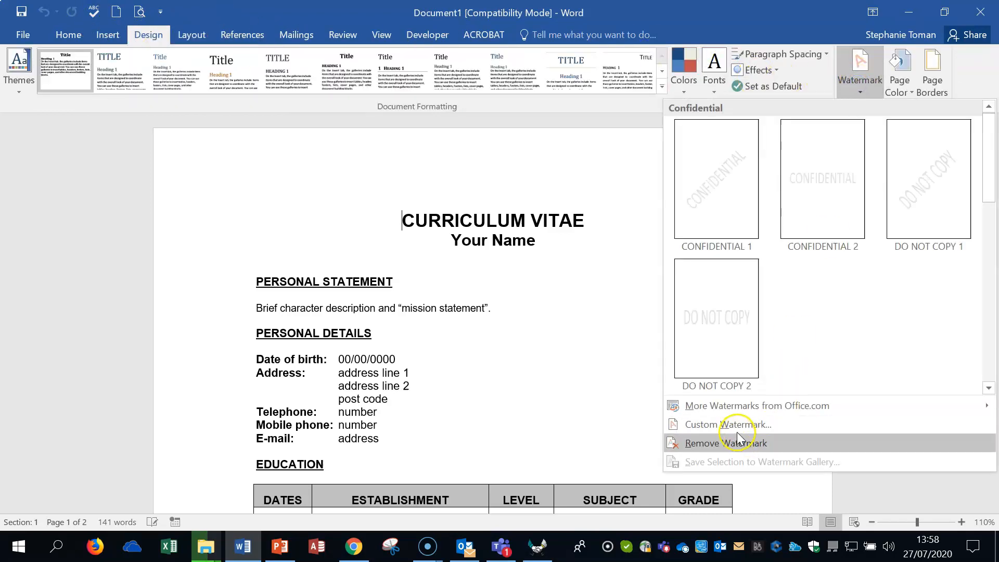
click(741, 442)
Add a custom horizontal CONFIDENTIAL text watermark in semitransparent red to the curriculum vitae
click(858, 81)
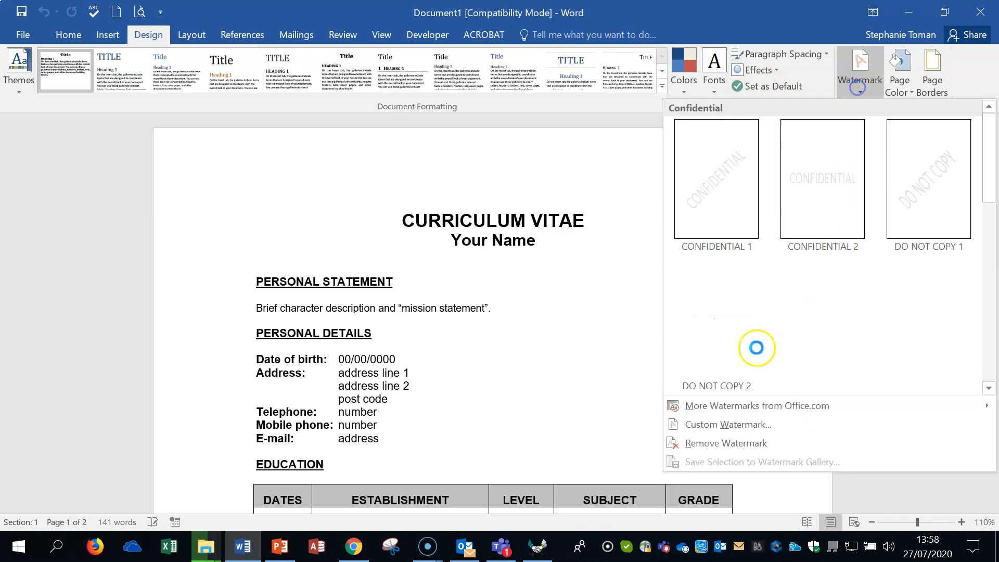
click(728, 425)
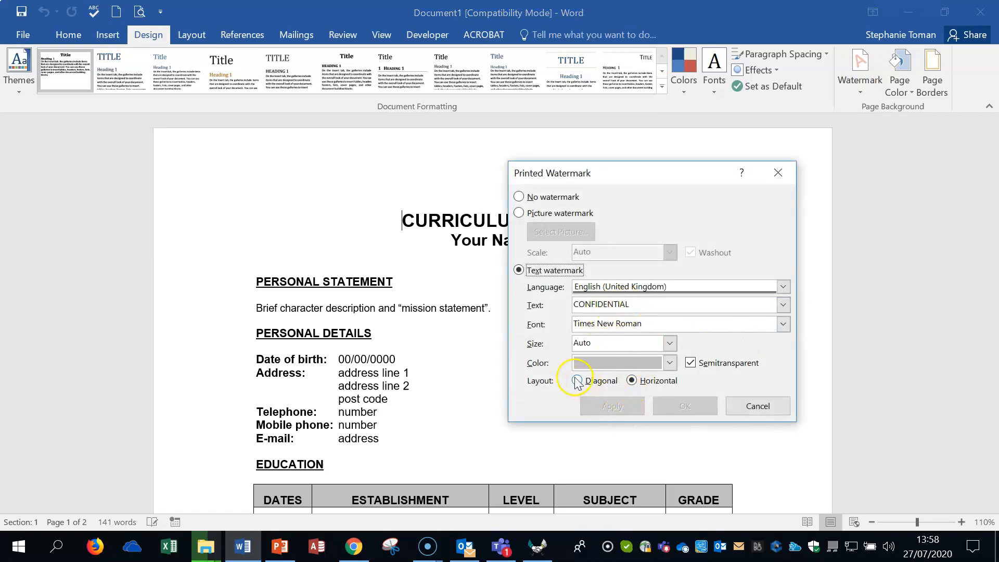
click(669, 362)
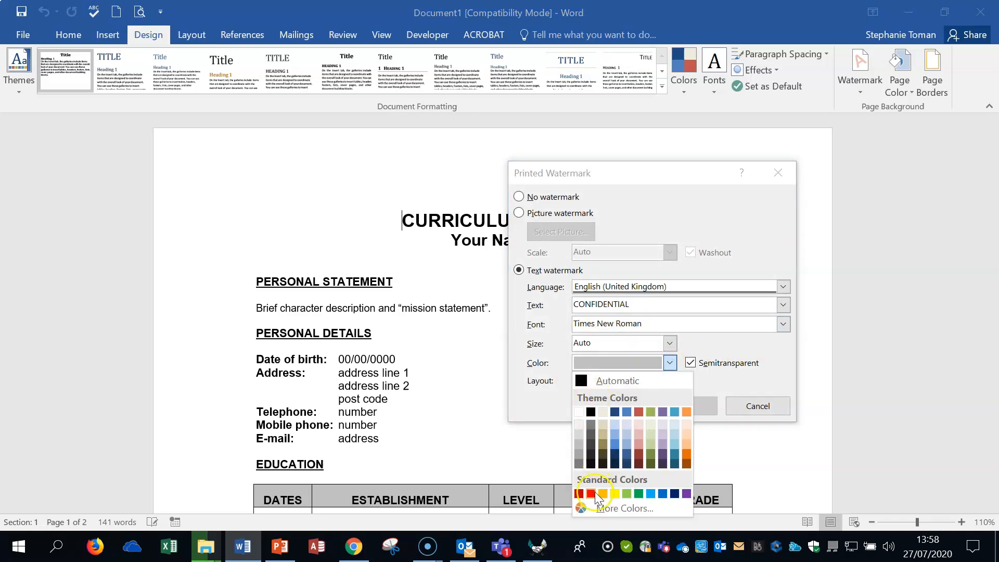
click(588, 488)
click(681, 407)
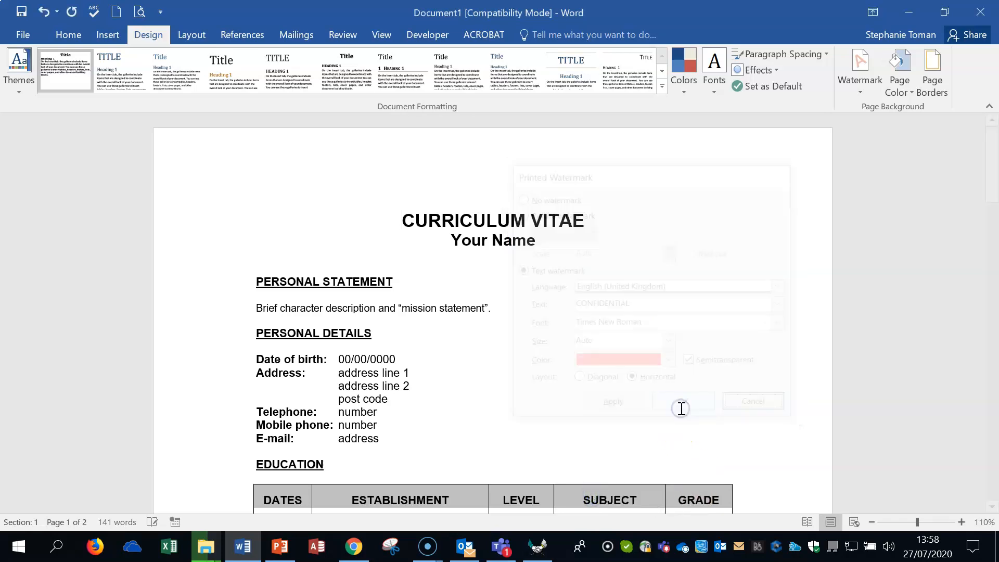
scroll(755, 261, down, 3)
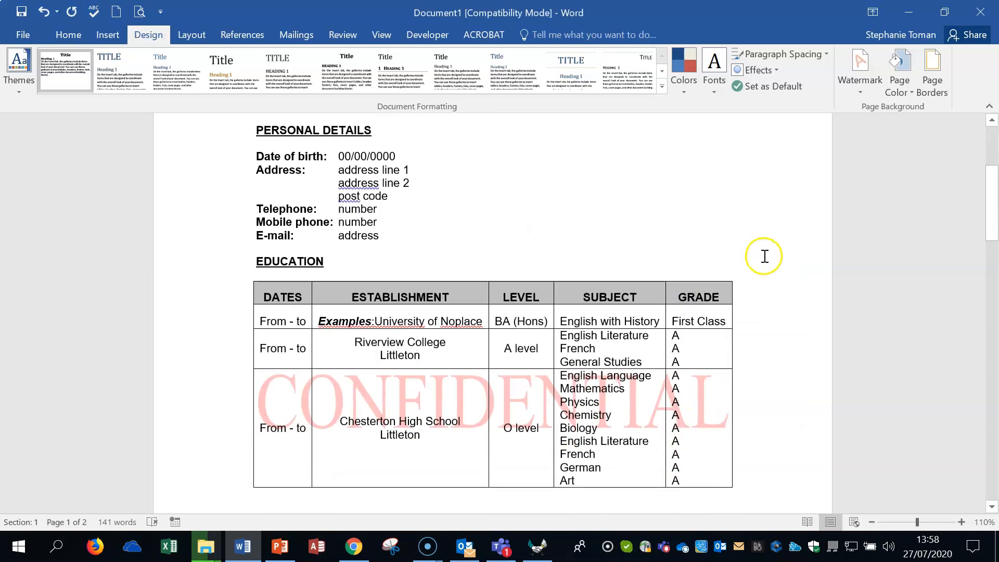
Demonstrate saving the curriculum vitae as a Word Template (*.dotx) and cancel the save
click(25, 36)
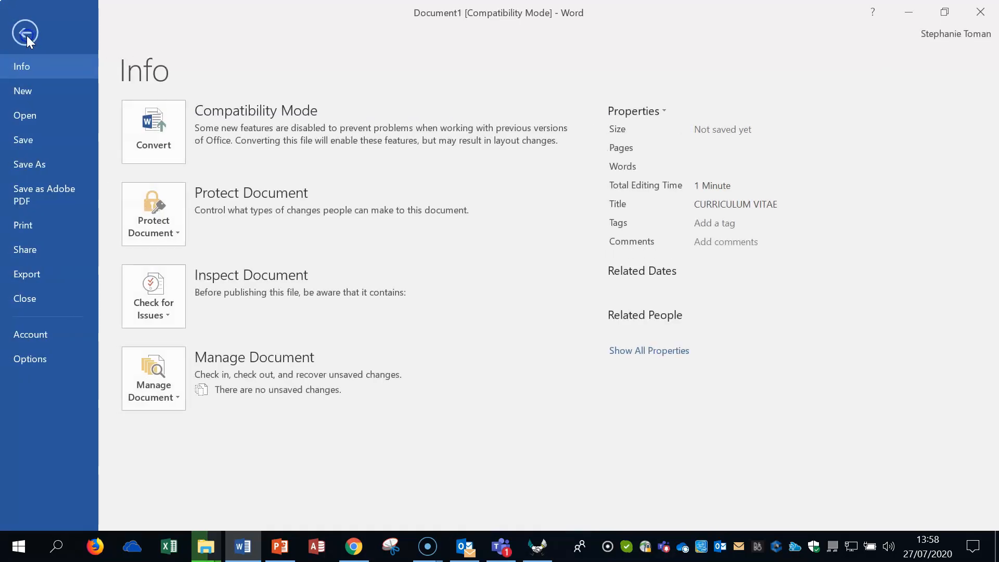
click(35, 166)
click(231, 406)
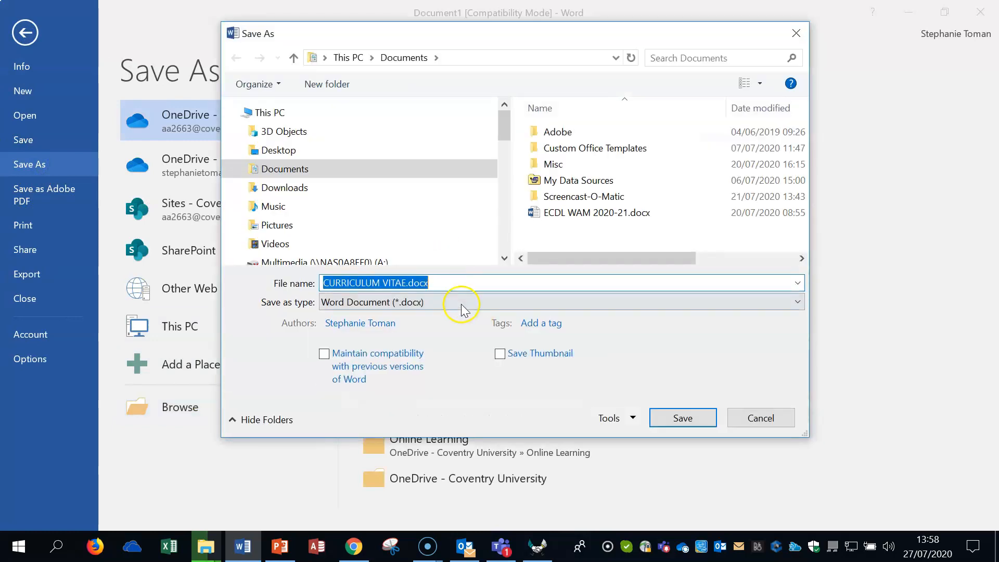
click(422, 302)
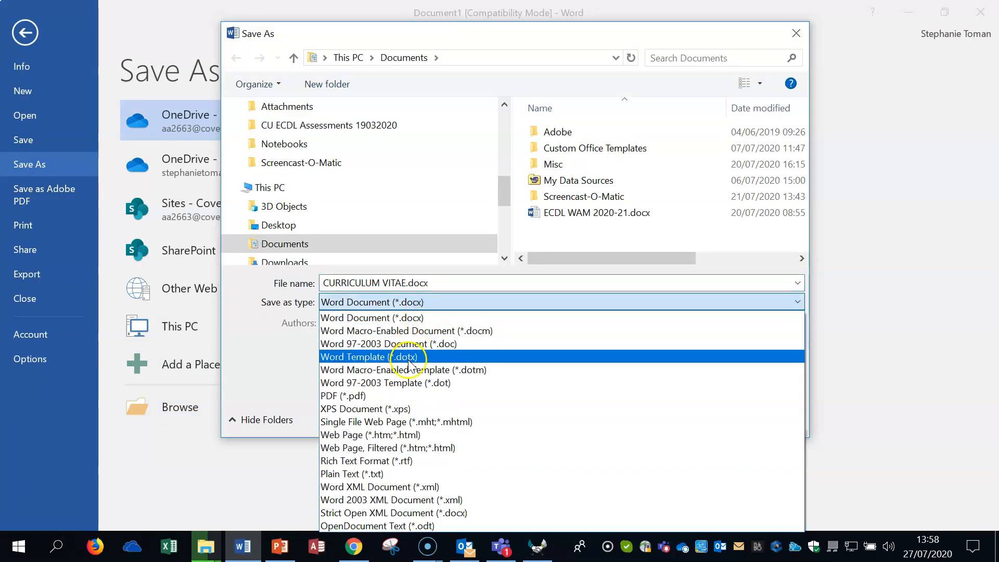
click(364, 357)
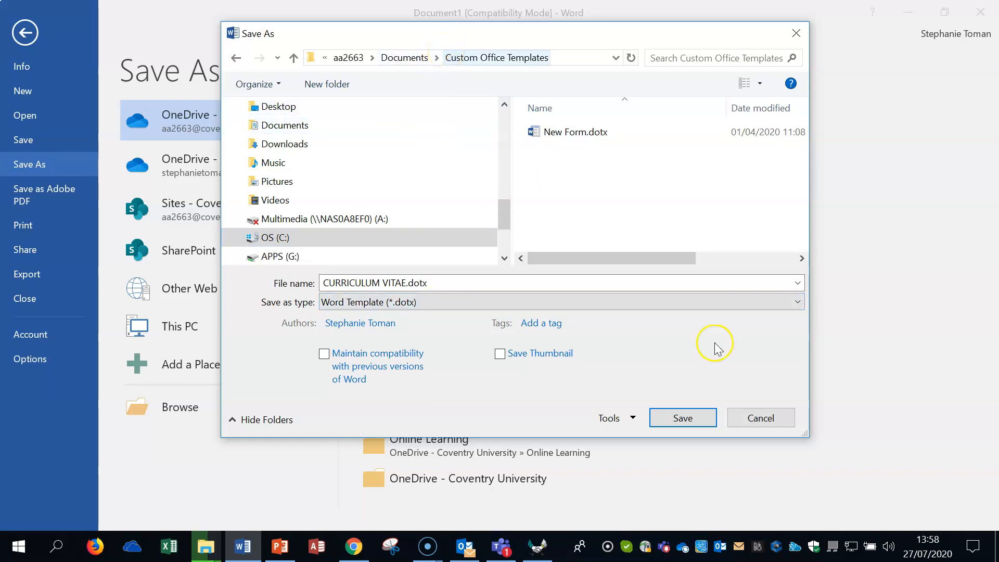
click(756, 419)
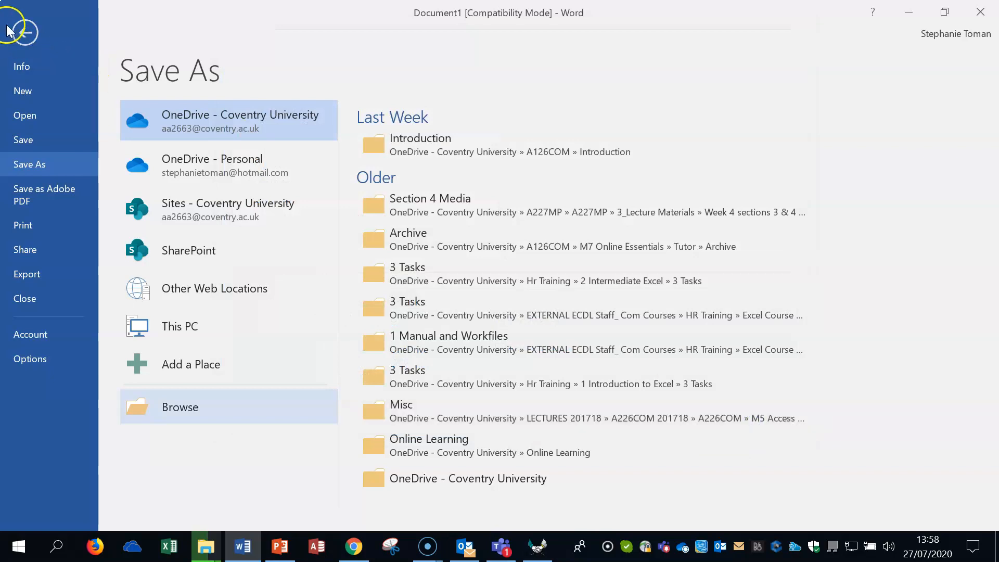
click(20, 33)
Close the curriculum vitae without saving the changes and return to the 9 Templates folder
click(672, 214)
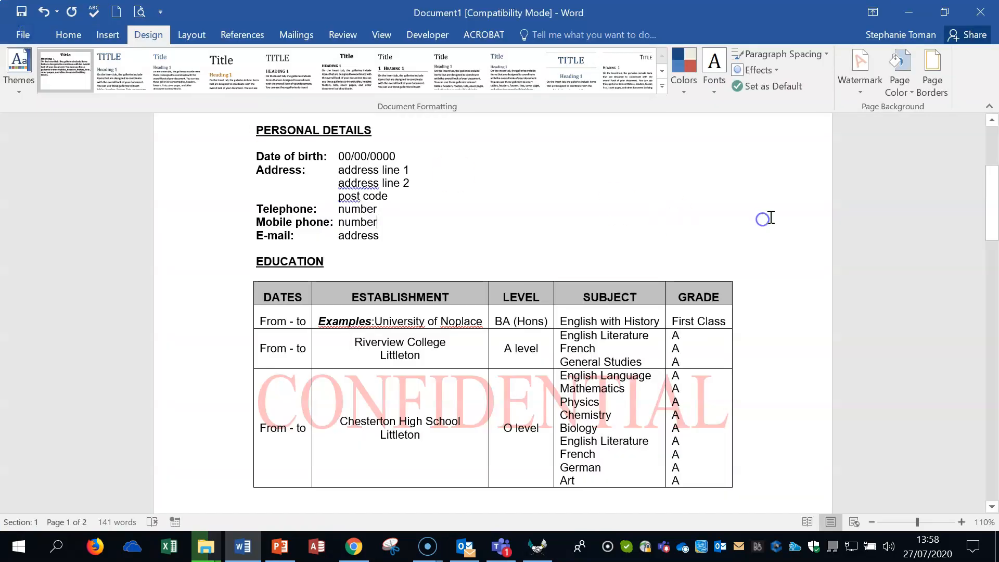
scroll(773, 217, up, 3)
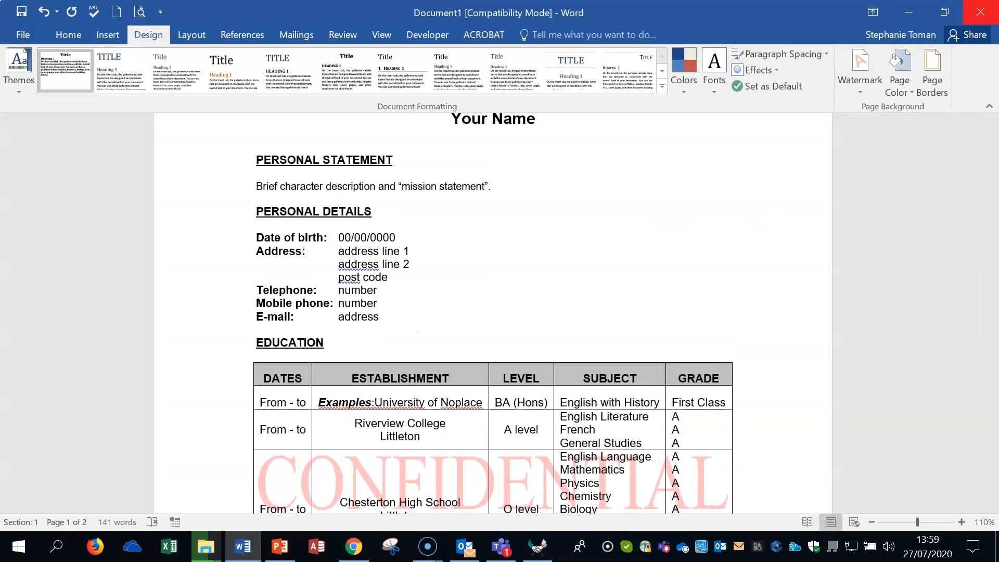
click(981, 12)
click(500, 304)
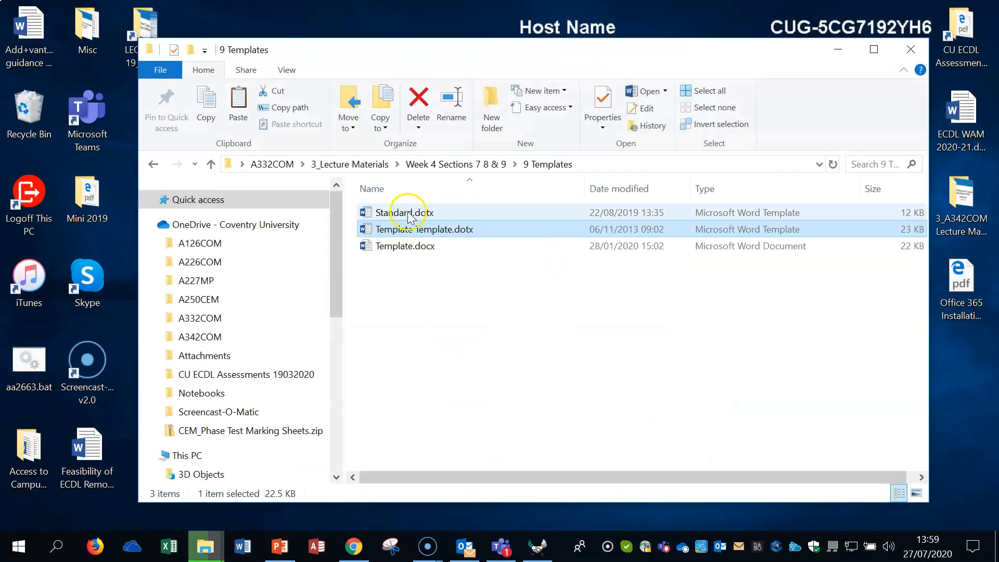
Create a document from Standard.dotx and delete its placeholder text
click(408, 213)
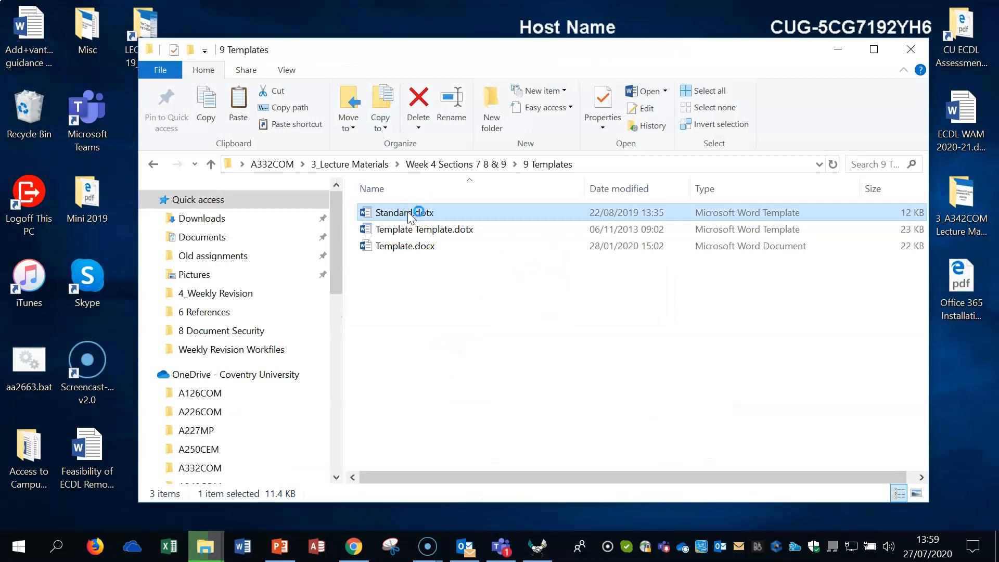
double_click(409, 213)
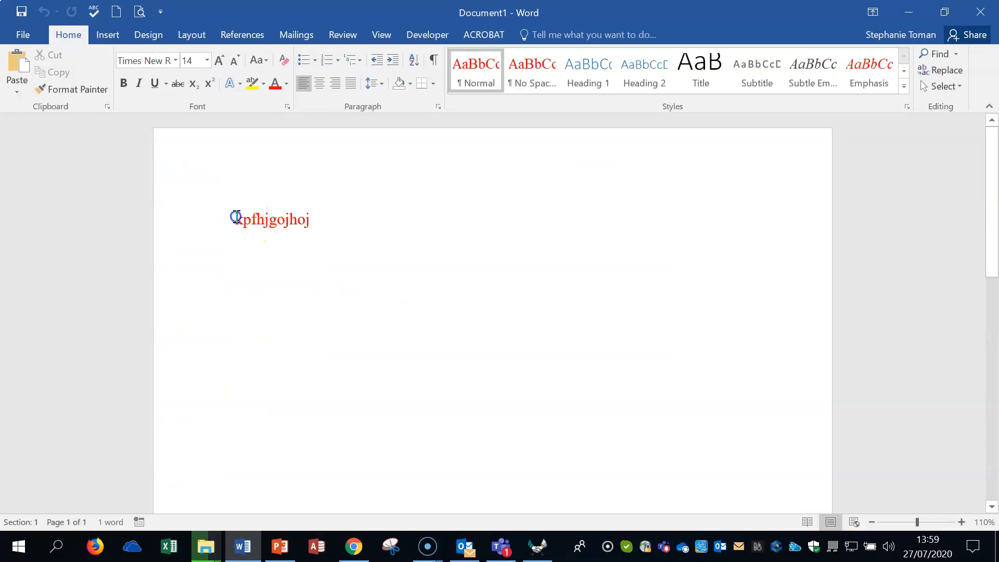
drag(234, 218, 339, 220)
key(Delete)
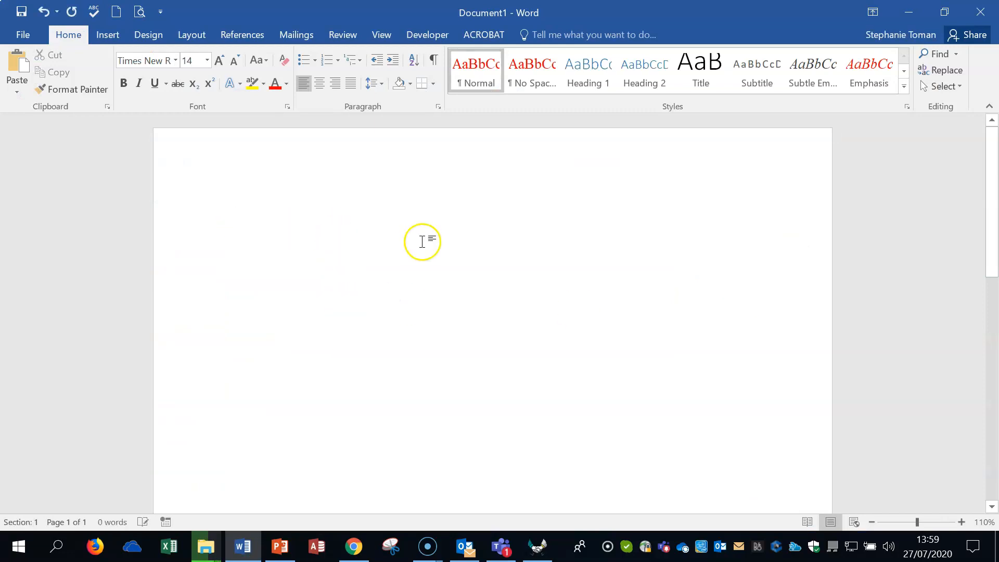
Format the empty document's text as Arial Black at size 18
key(ctrl+a)
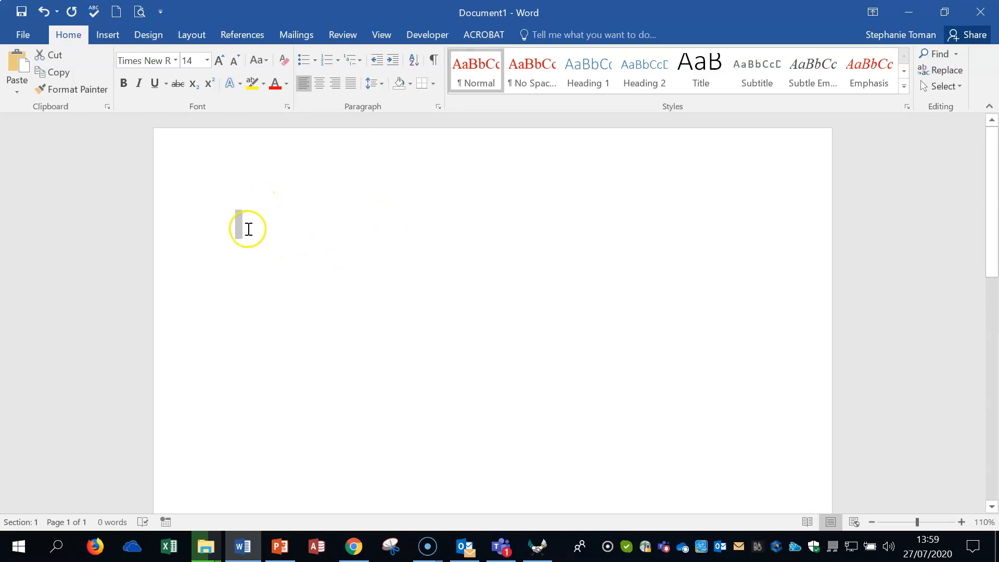
click(177, 60)
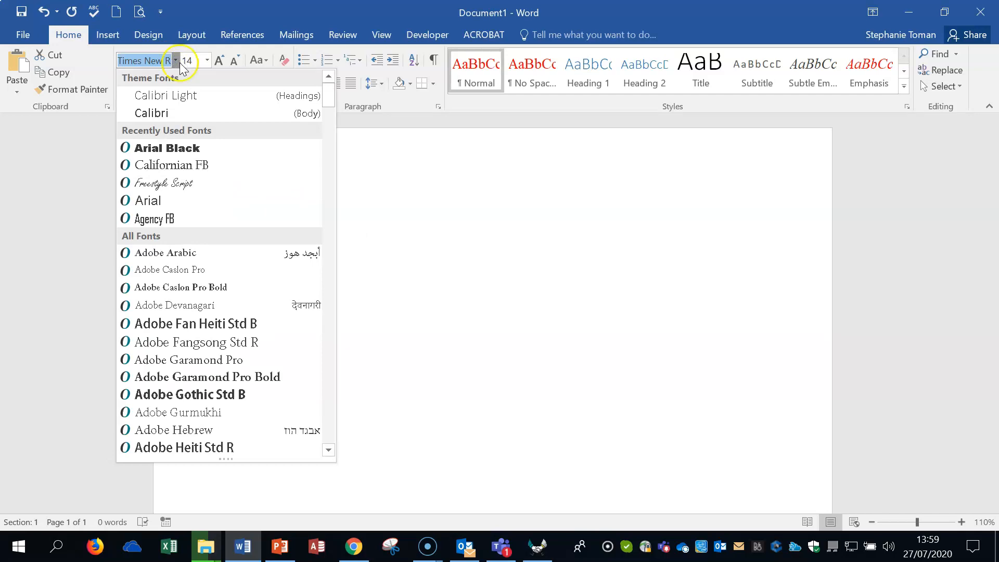
click(178, 150)
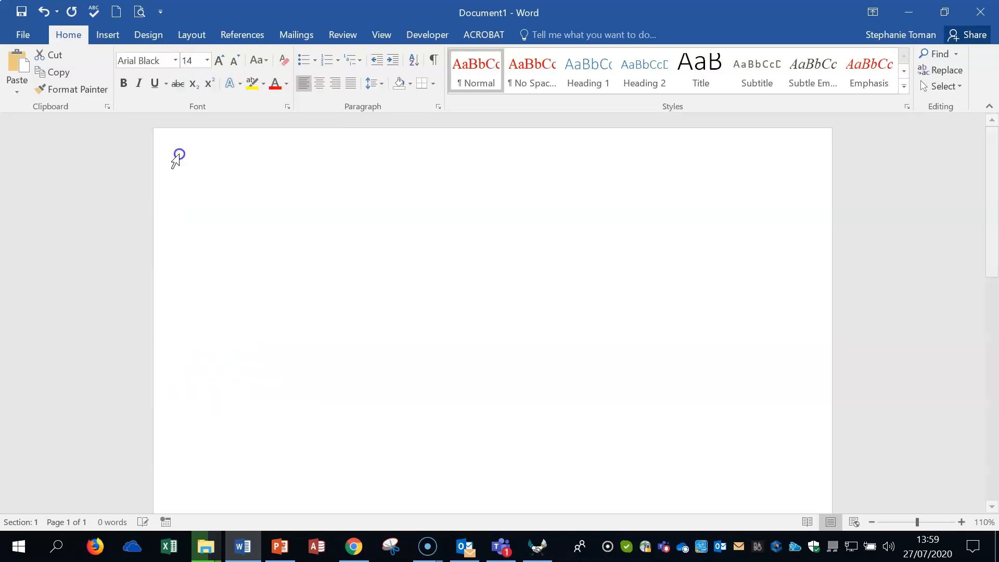
click(207, 61)
click(189, 183)
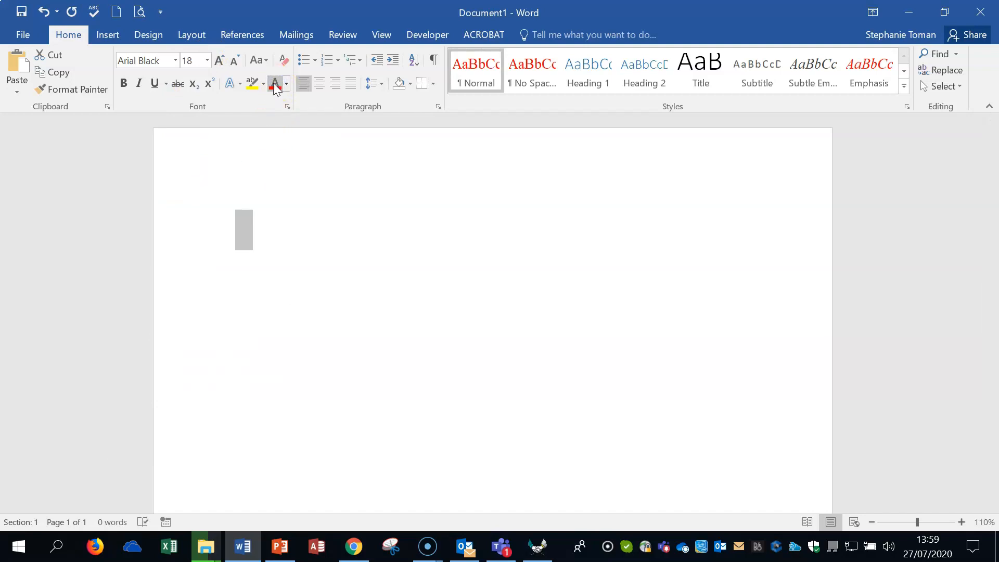
Start saving a copy of the document to the Desktop with the file name Standard
click(22, 32)
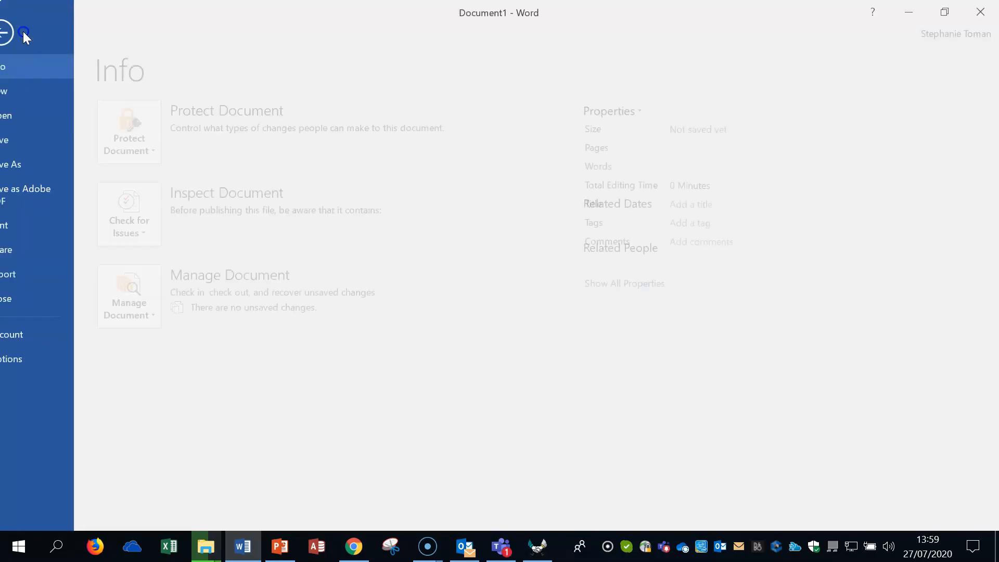
click(30, 164)
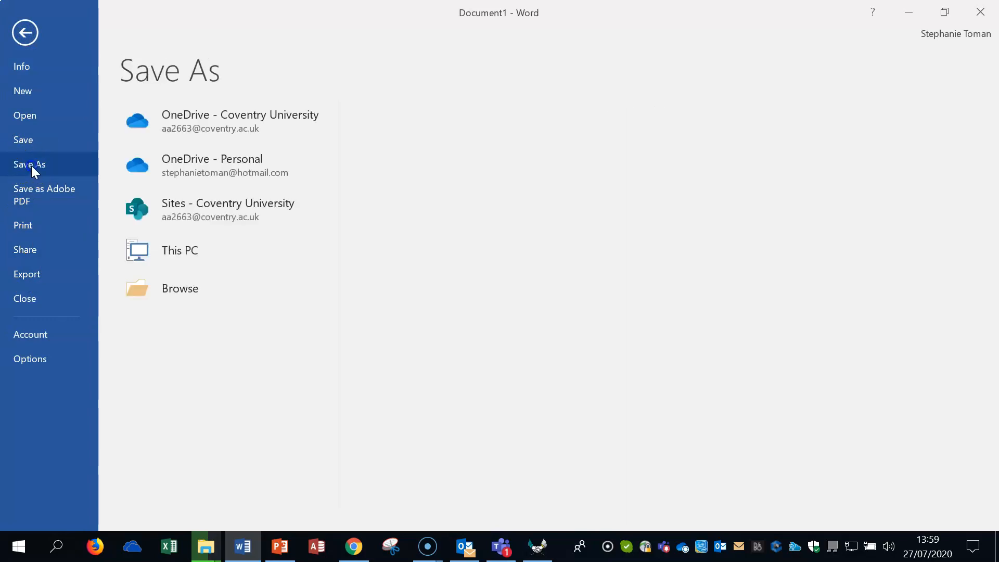
click(213, 402)
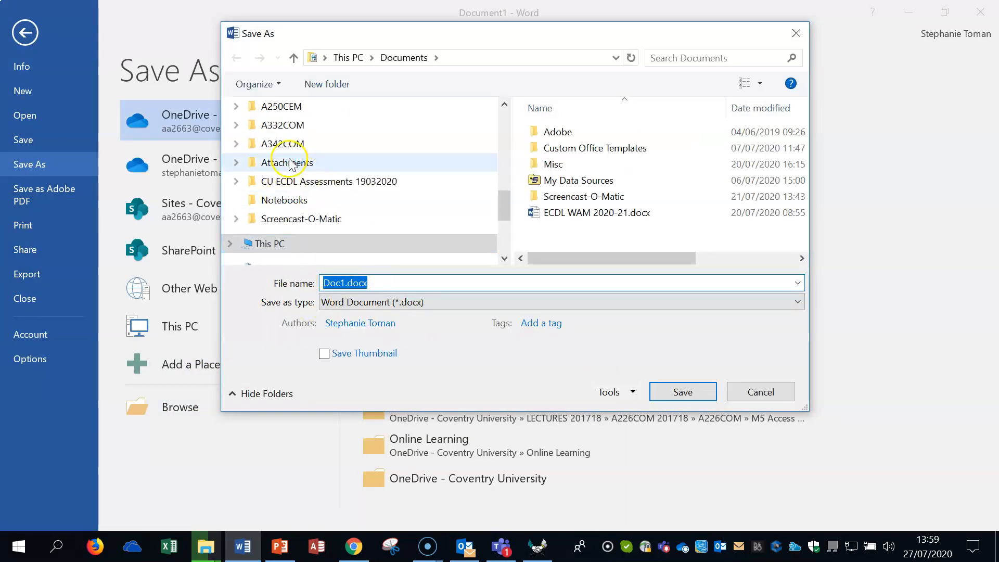
click(281, 225)
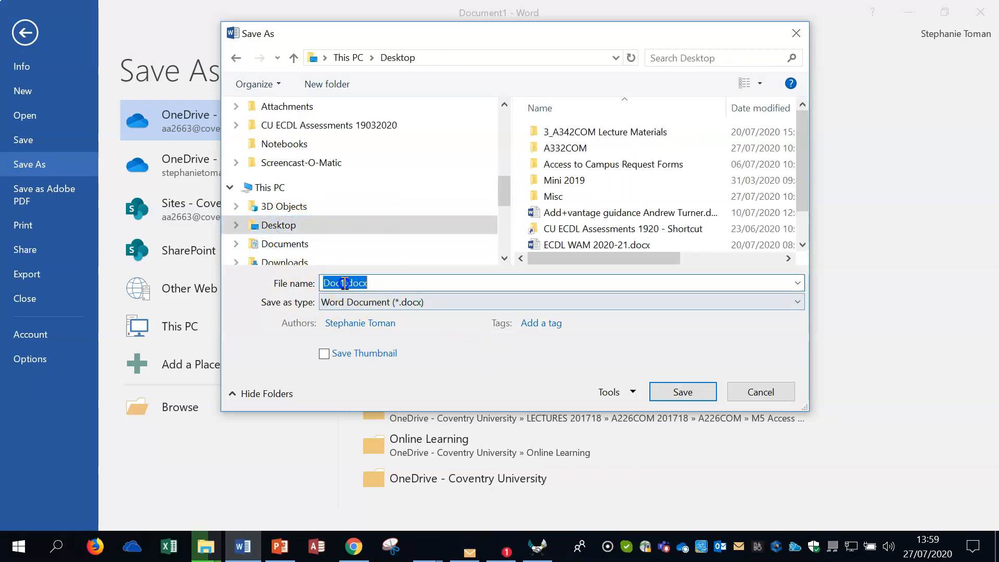
double_click(345, 283)
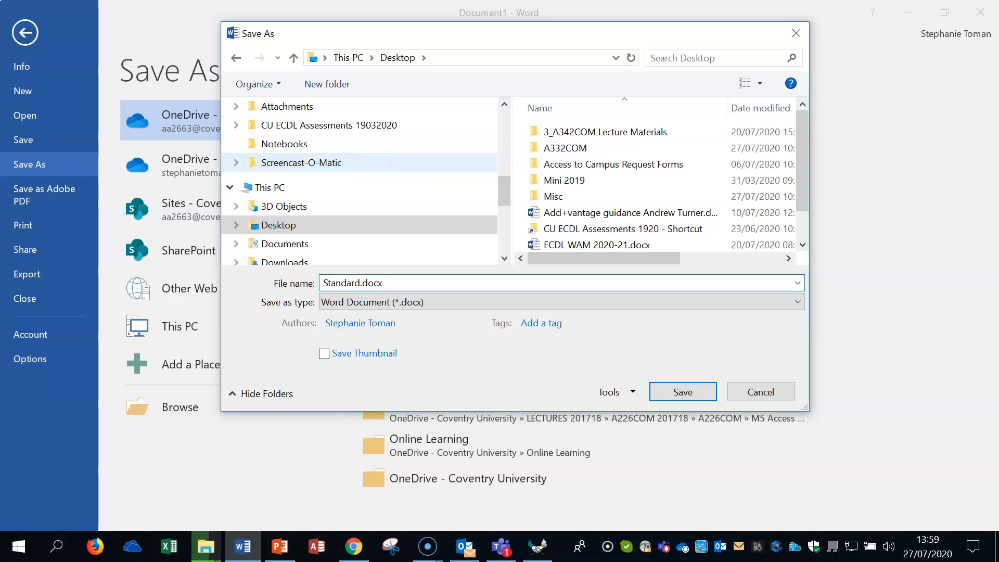
Save the document to the Desktop as a Word Template (*.dotx) named Standard.dotx
click(380, 302)
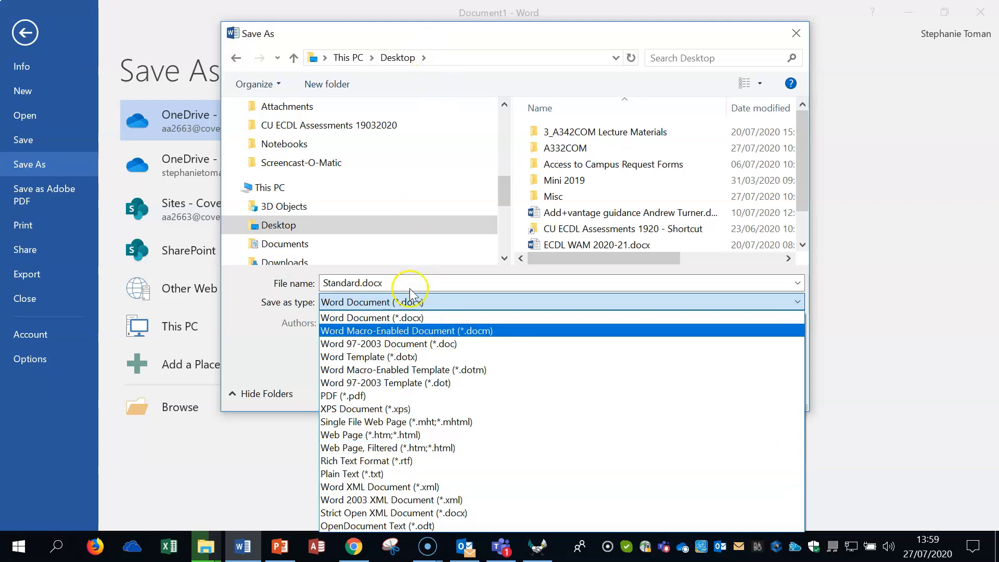
click(374, 357)
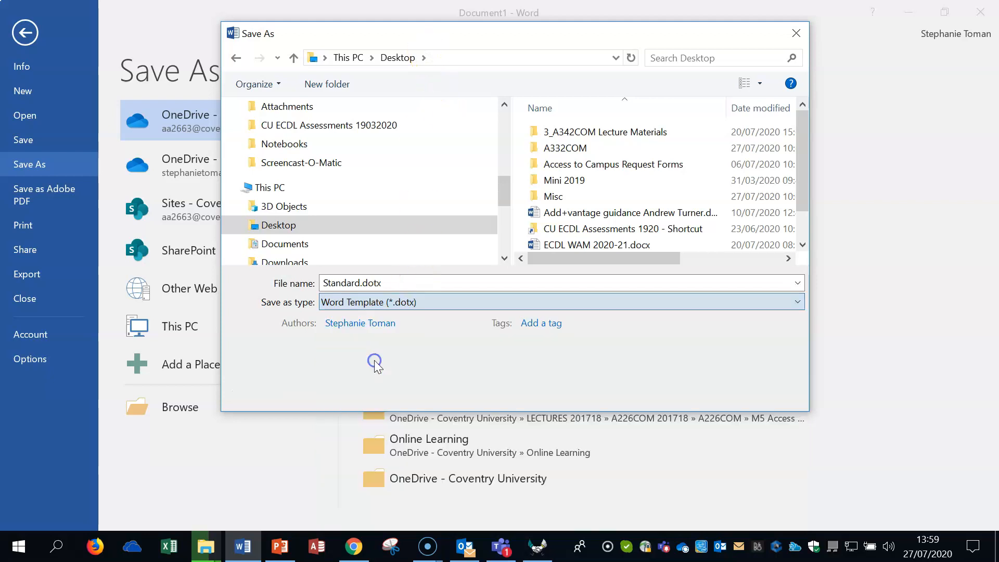
click(615, 59)
click(271, 151)
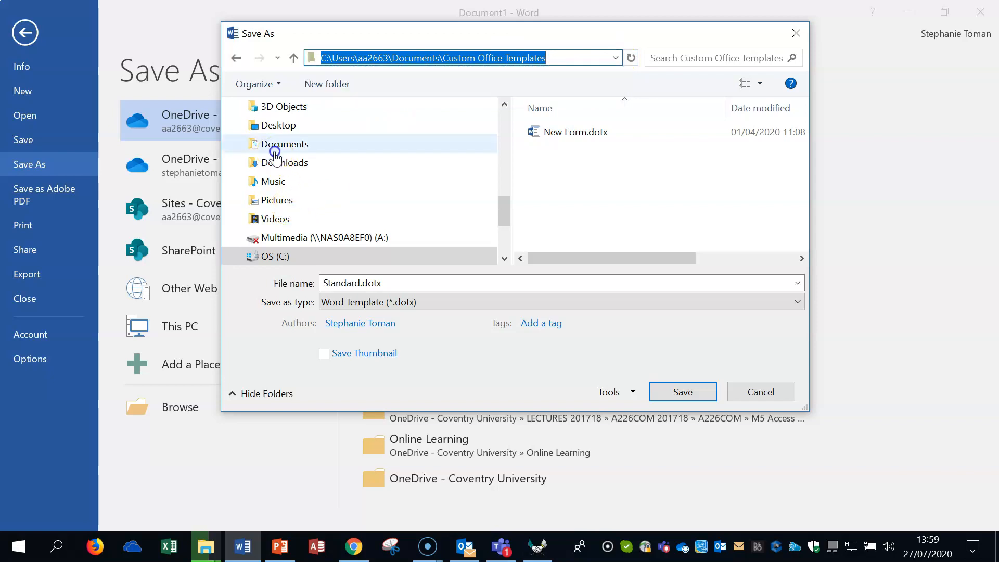
click(283, 127)
click(700, 392)
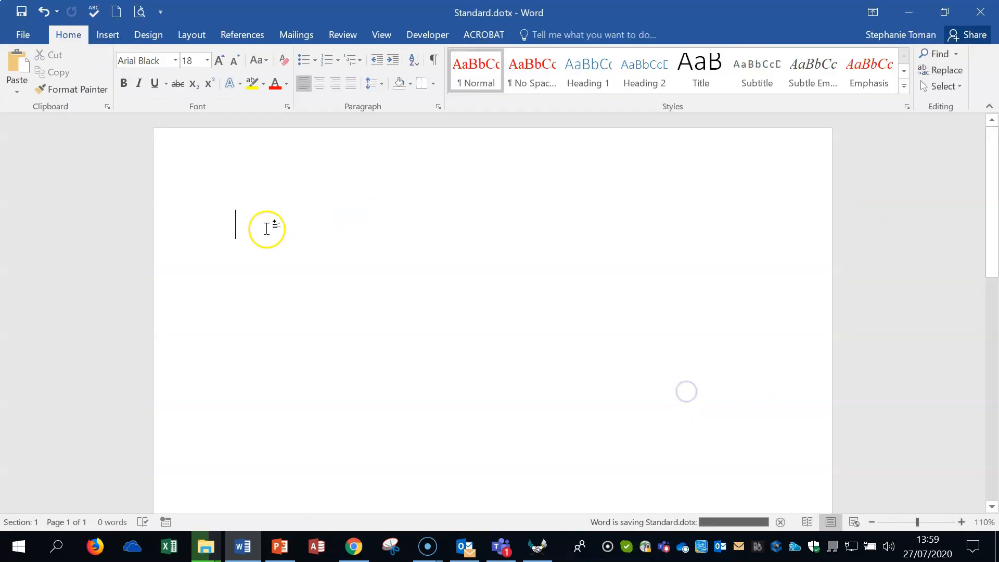
Enter the sample text "Uhuhuuhuhiuhuhih" on the template's first line
click(246, 230)
text(uhuhuuhuhi)
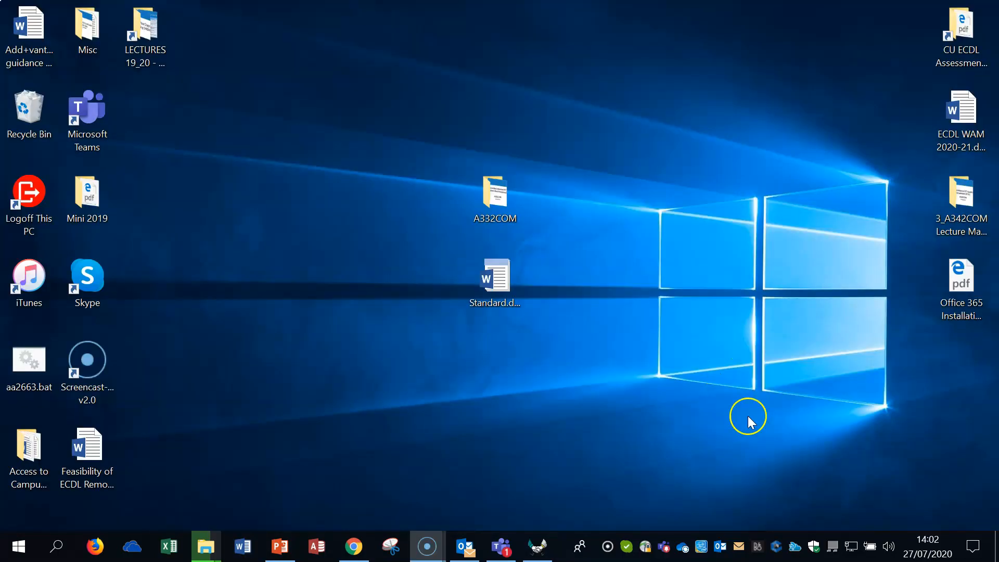
Create a document from the Standard template on the Desktop and add the line "Jiijijij" below the existing text
click(491, 289)
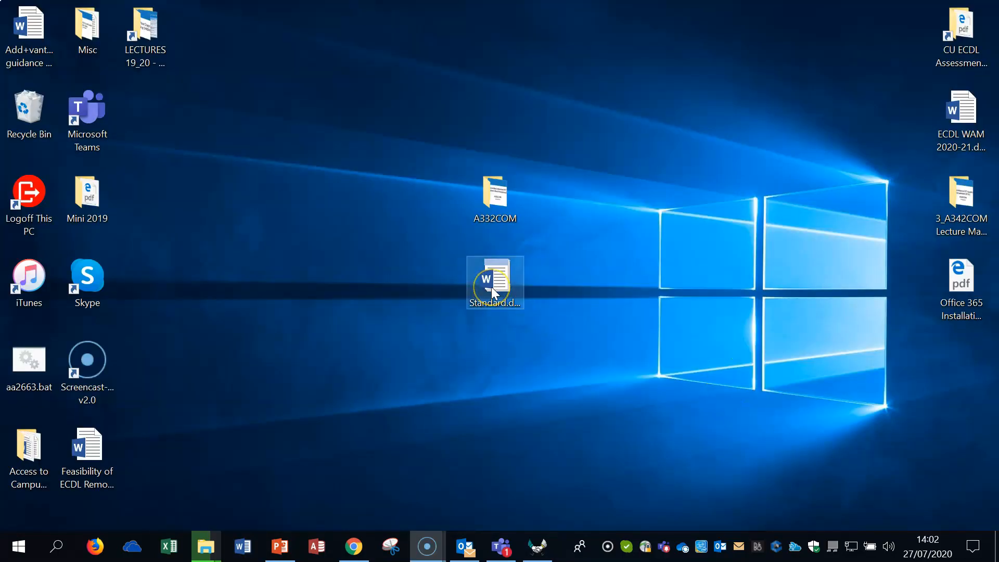
double_click(491, 286)
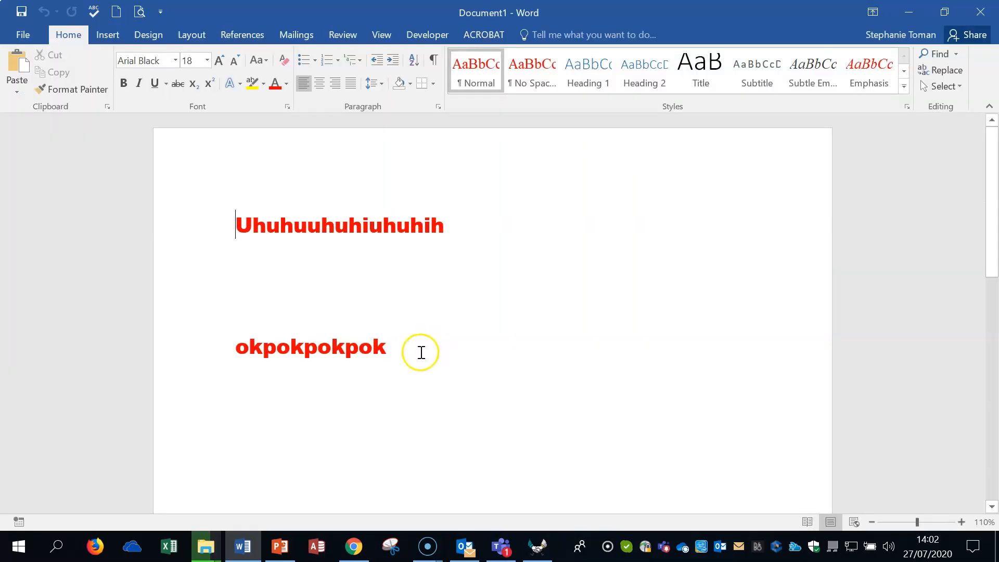
click(508, 334)
key(Return)
text(jiijijij)
key(Return)
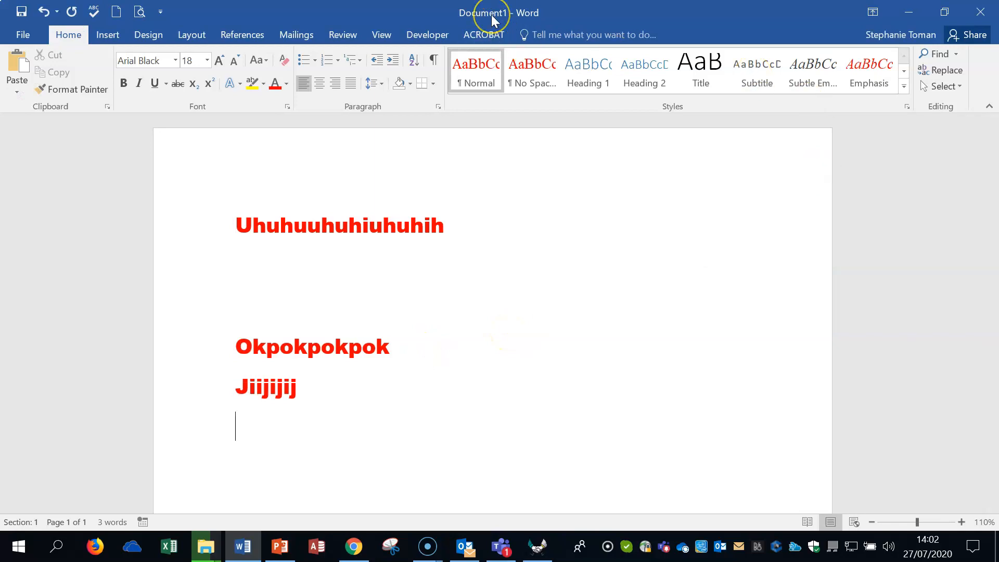
Start closing the new document based on the template
click(306, 384)
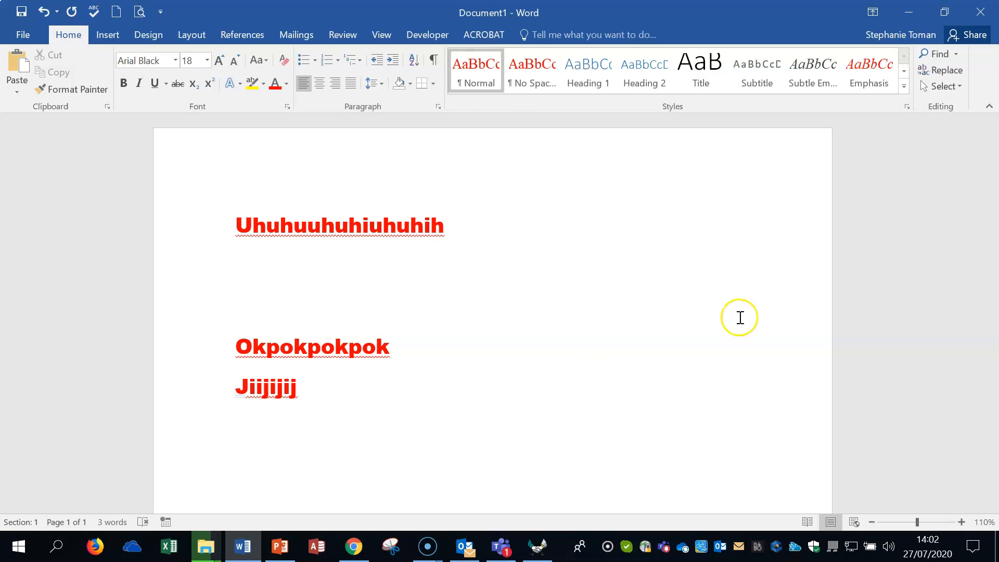
click(984, 12)
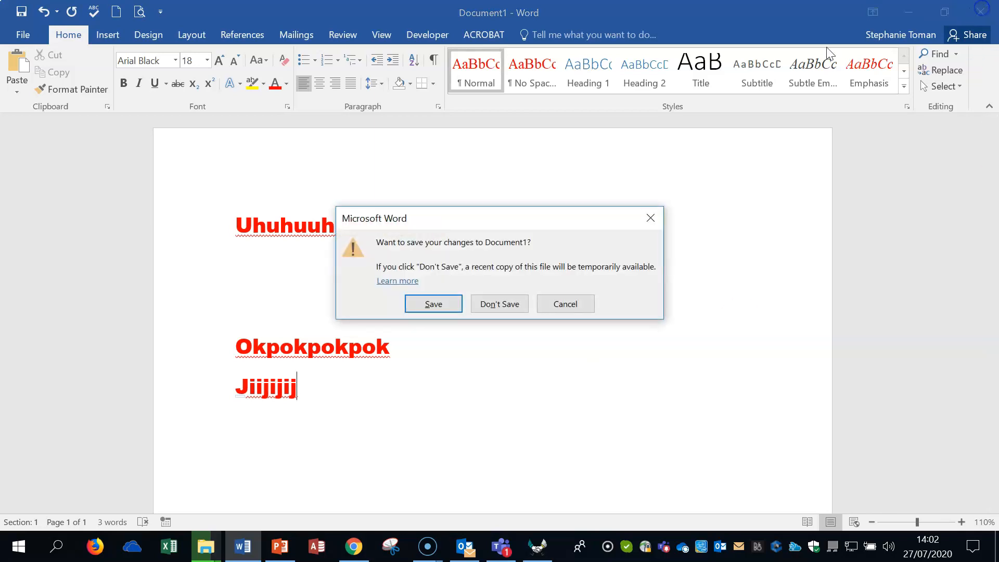